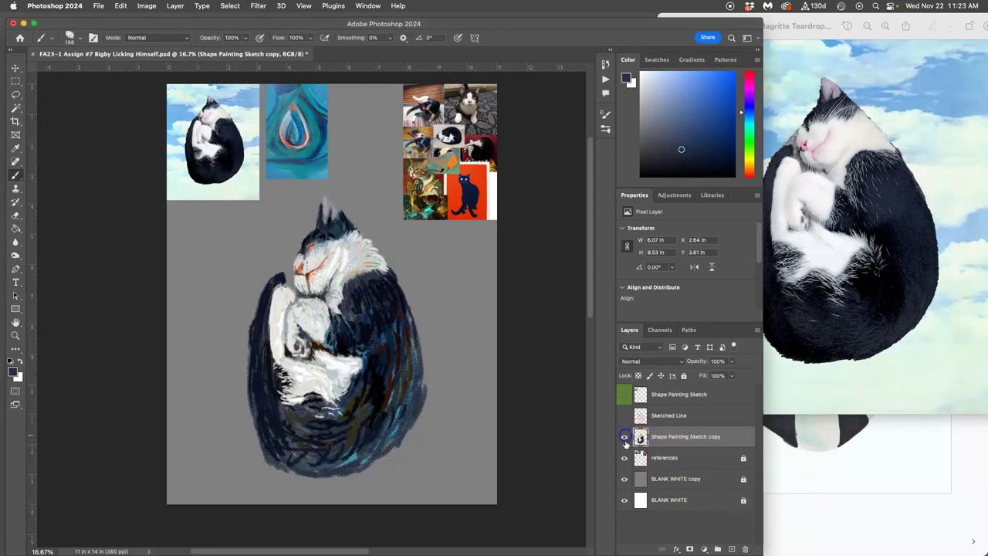
# Hide the Shape Painting Sketch copy and references layers and compare the blank gray background with the white one.
pyautogui.click(624, 437)
pyautogui.click(625, 457)
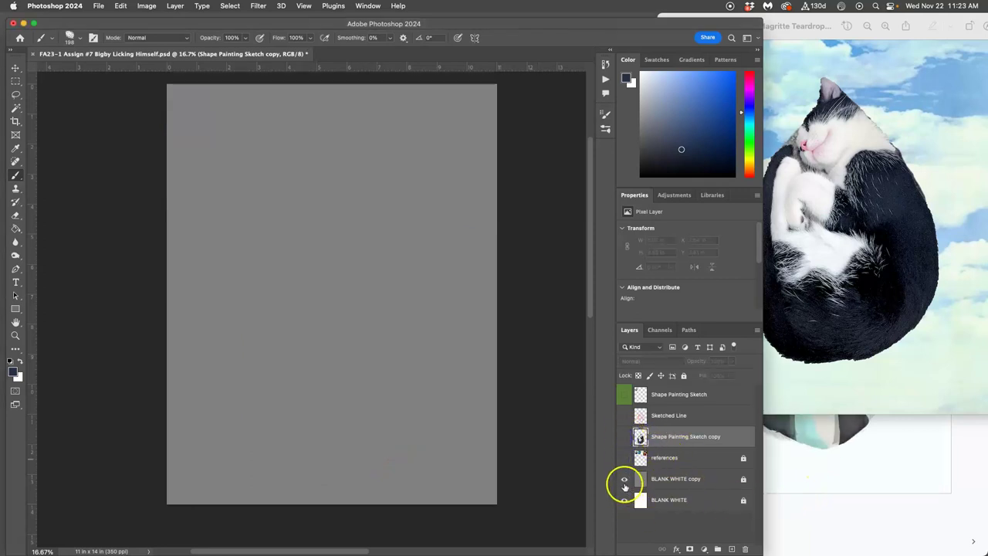
pyautogui.click(625, 479)
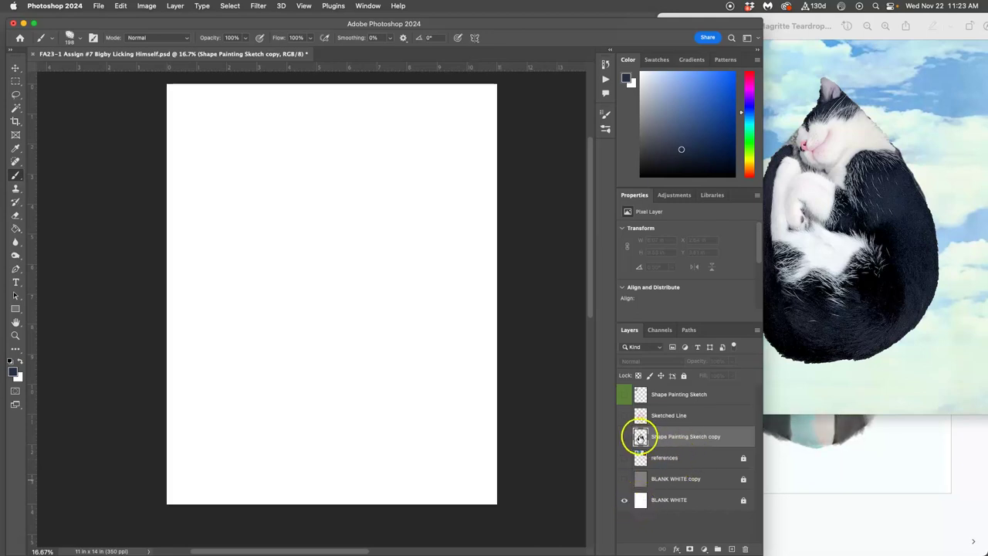
pyautogui.click(625, 479)
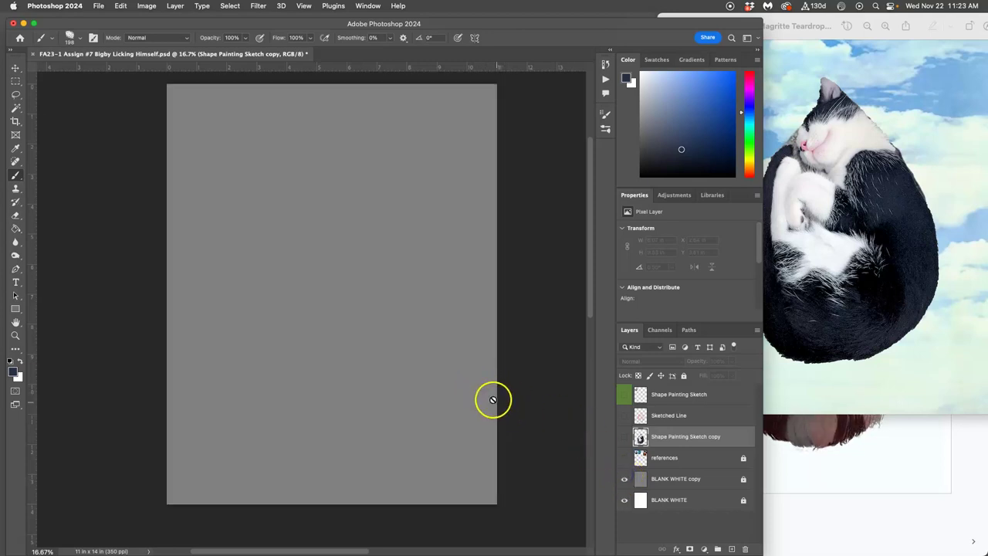
pyautogui.click(624, 479)
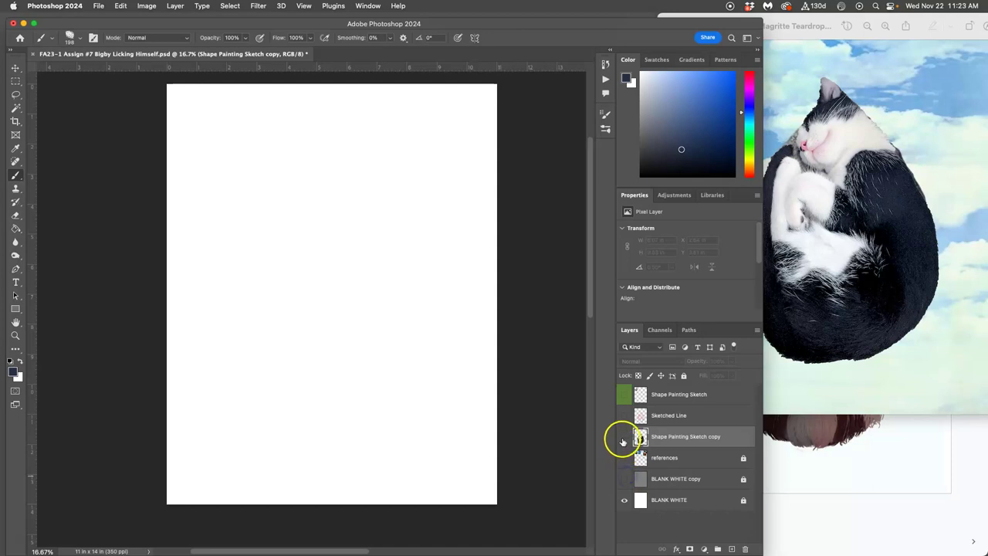
# Show the Shape Painting Sketch copy, compare it against the white and gray backgrounds, and show the references layer again.
pyautogui.click(624, 437)
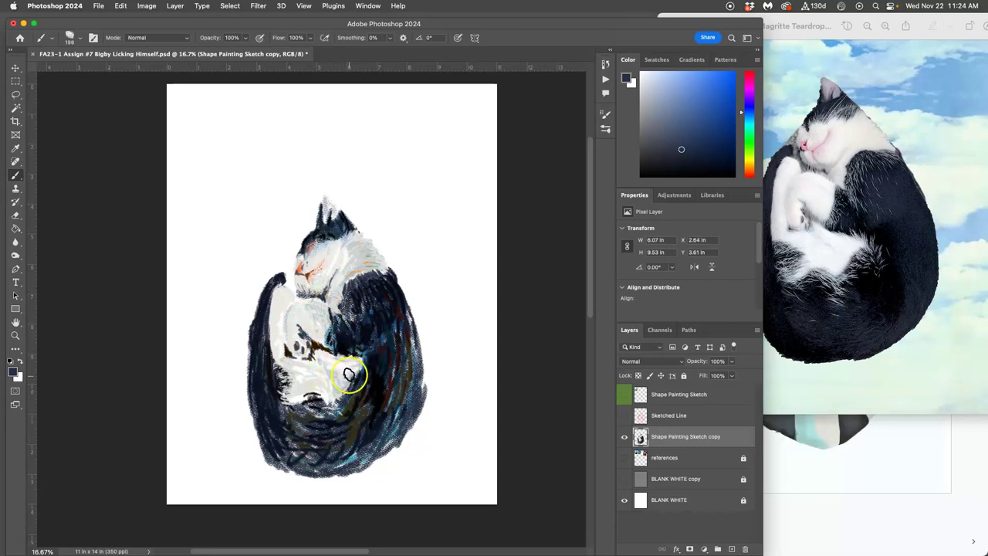
pyautogui.click(624, 479)
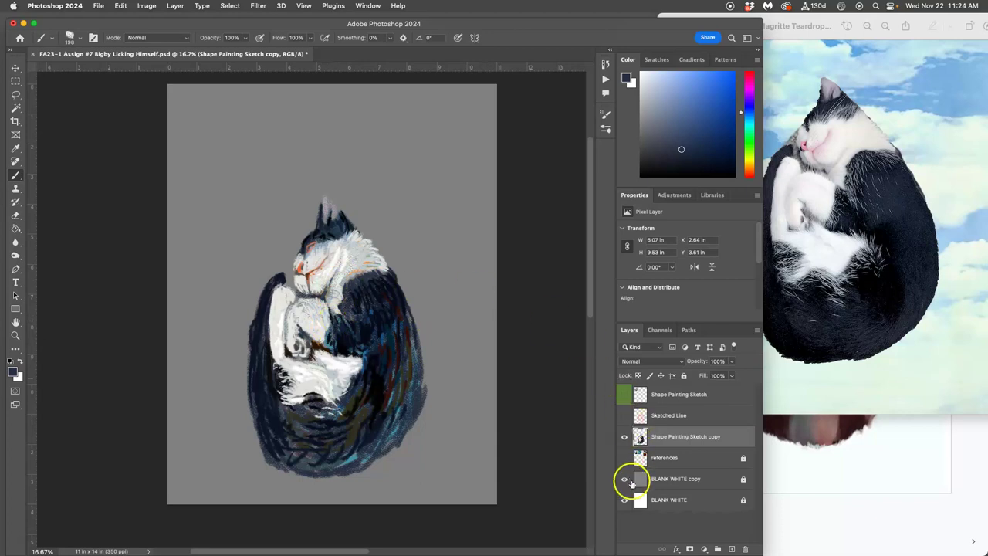
pyautogui.click(625, 478)
pyautogui.click(624, 479)
pyautogui.click(625, 478)
pyautogui.click(625, 478)
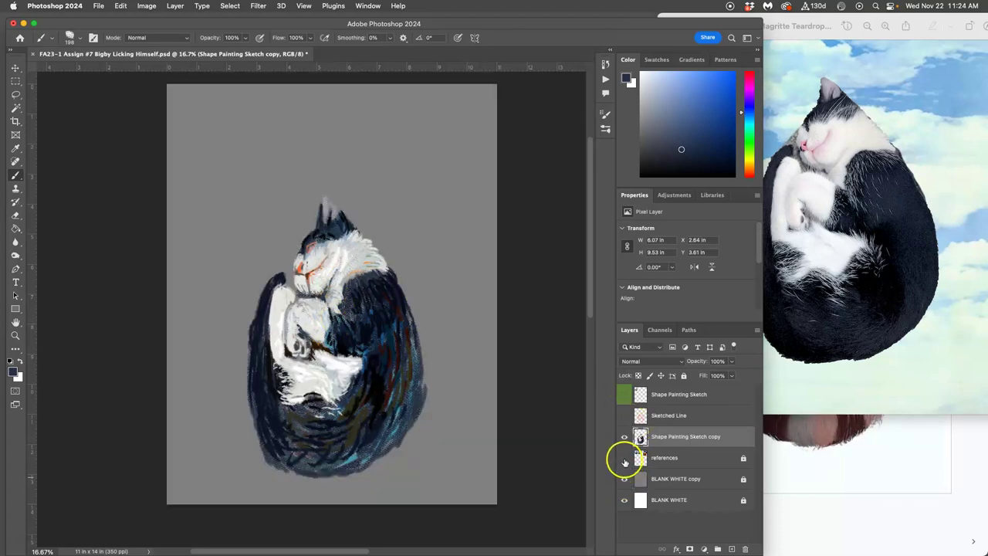
pyautogui.click(624, 459)
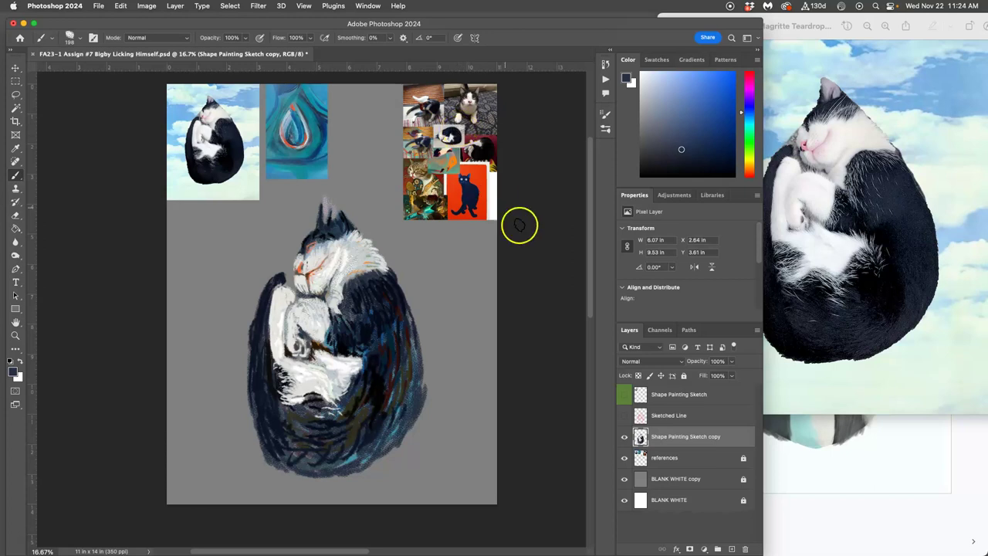
# Unlock the references layer, move it down about 3.85 in on the canvas, and lock it again.
pyautogui.click(15, 68)
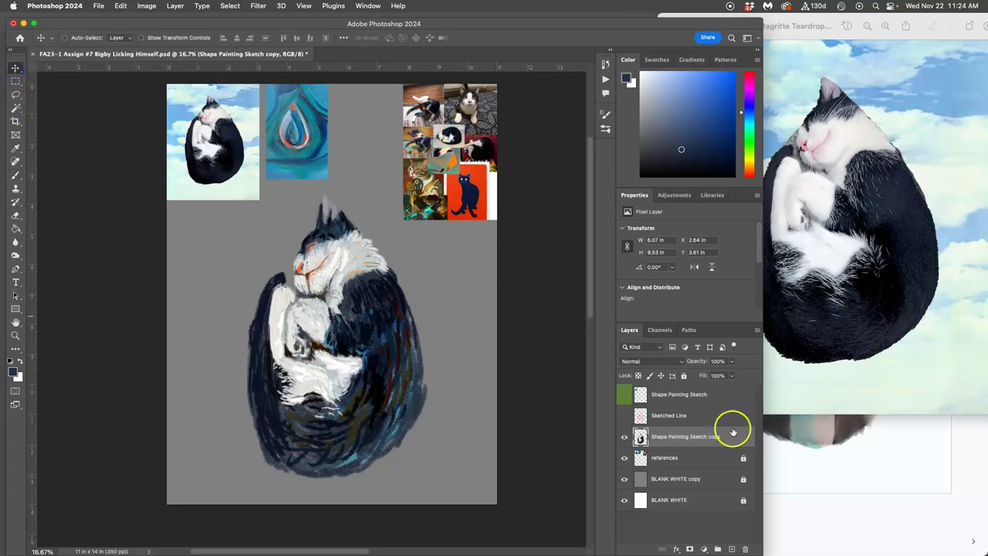
pyautogui.click(683, 459)
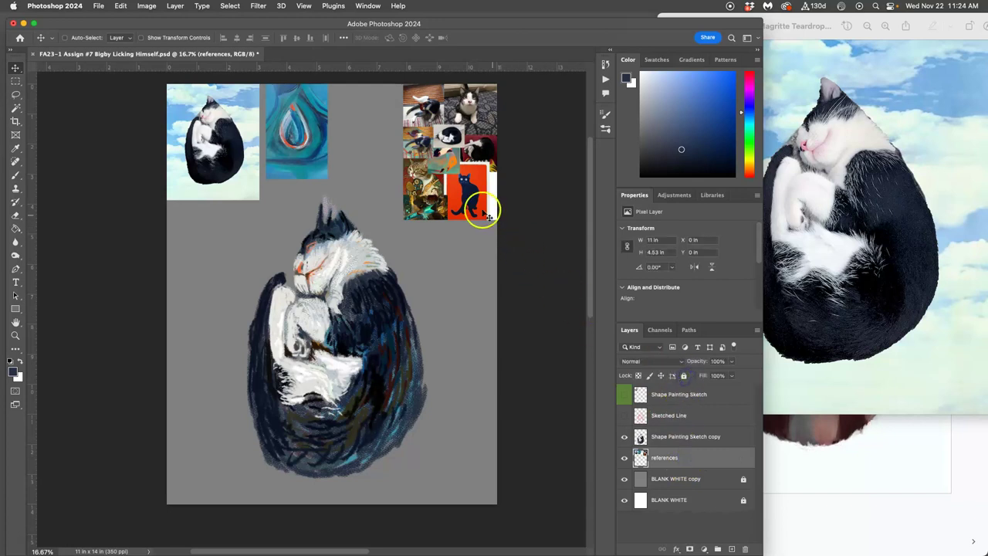
pyautogui.moveTo(478, 205); pyautogui.dragTo(479, 326)
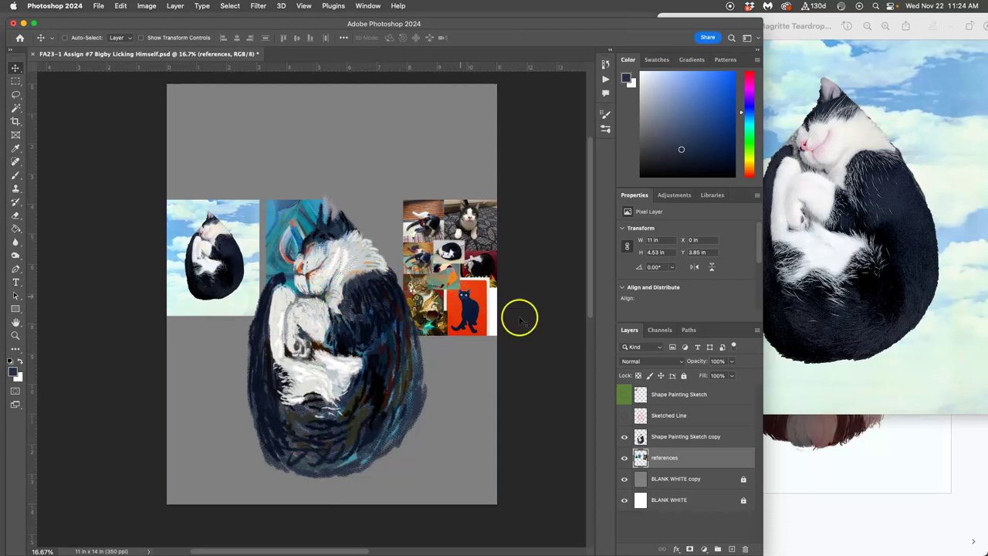
pyautogui.click(683, 376)
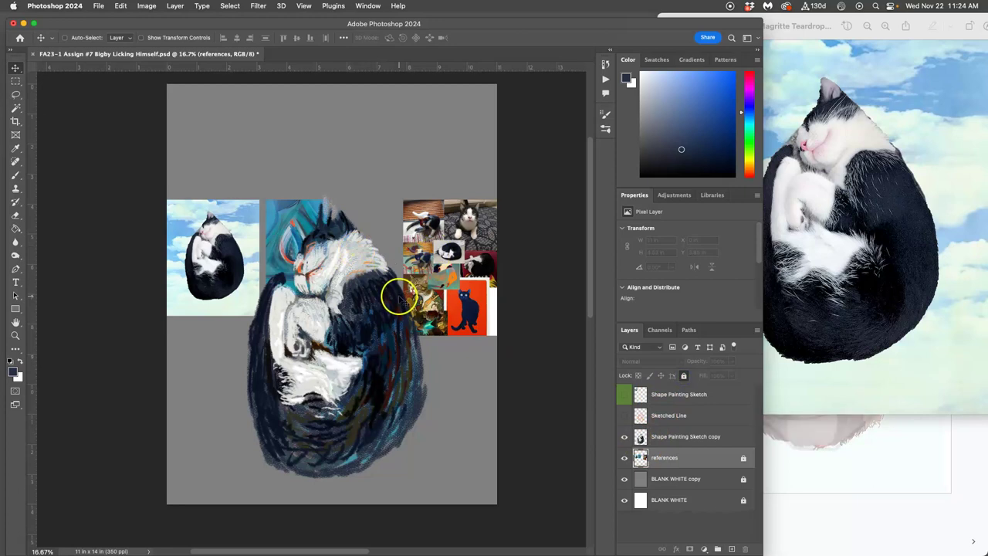
# Examine the painted cat's head and fur up close beside the reference images.
pyautogui.press('super+plus')
pyautogui.press('super+plus')
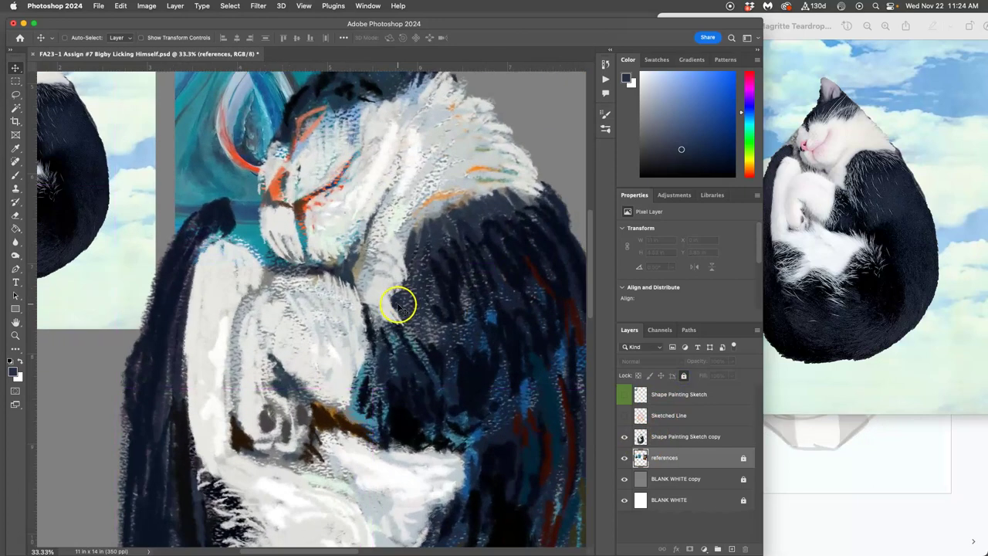
pyautogui.moveTo(394, 285); pyautogui.dragTo(401, 335)
pyautogui.moveTo(416, 274); pyautogui.dragTo(460, 311)
pyautogui.moveTo(358, 322); pyautogui.dragTo(251, 285)
pyautogui.moveTo(307, 318)
pyautogui.mouseDown()
pyautogui.moveTo(370, 302)
pyautogui.moveTo(348, 327)
pyautogui.mouseUp()
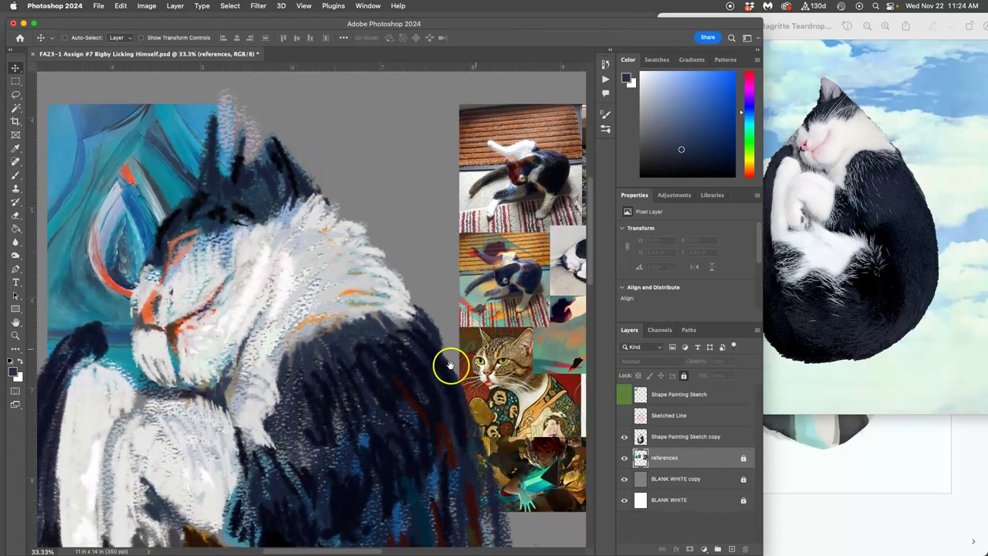
pyautogui.moveTo(406, 375)
pyautogui.mouseDown()
pyautogui.moveTo(393, 346)
pyautogui.moveTo(427, 325)
pyautogui.moveTo(436, 287)
pyautogui.mouseUp()
pyautogui.press('super+minus')
pyautogui.press('super+minus')
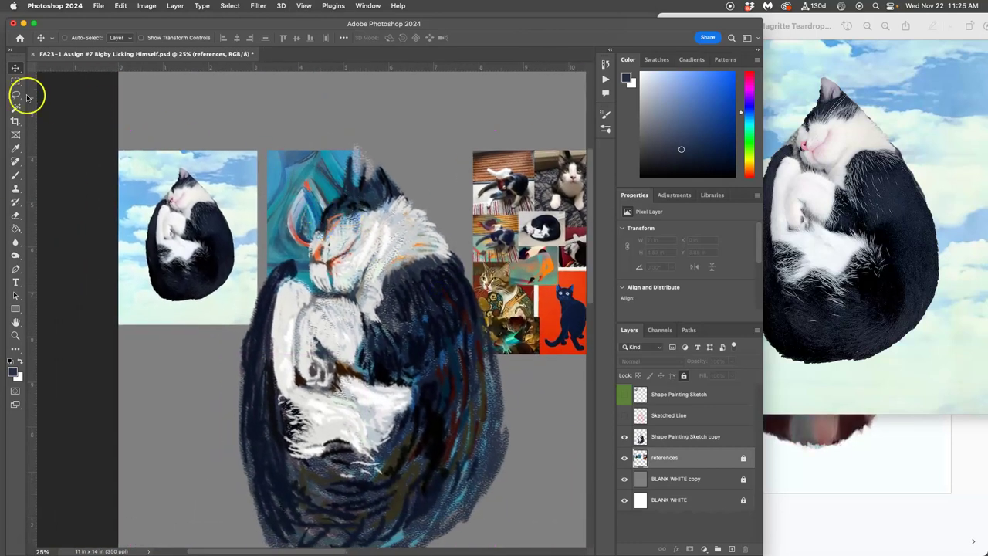
# Lasso the teal teardrop painting, unlock the references layer, move the teardrop below the cat photo, and deselect it.
pyautogui.click(15, 94)
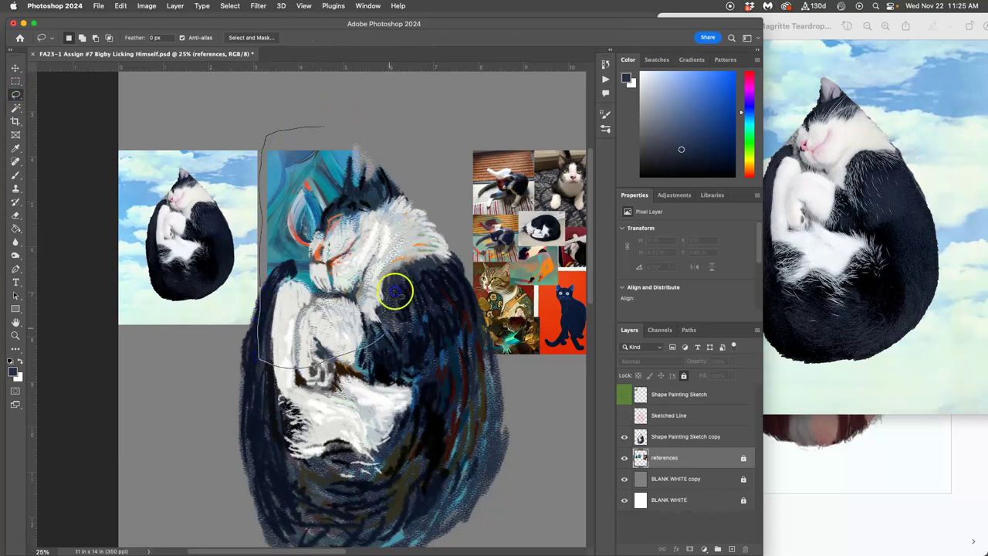
pyautogui.moveTo(396, 271)
pyautogui.mouseDown()
pyautogui.moveTo(368, 121)
pyautogui.moveTo(328, 125)
pyautogui.mouseUp()
pyautogui.click(15, 68)
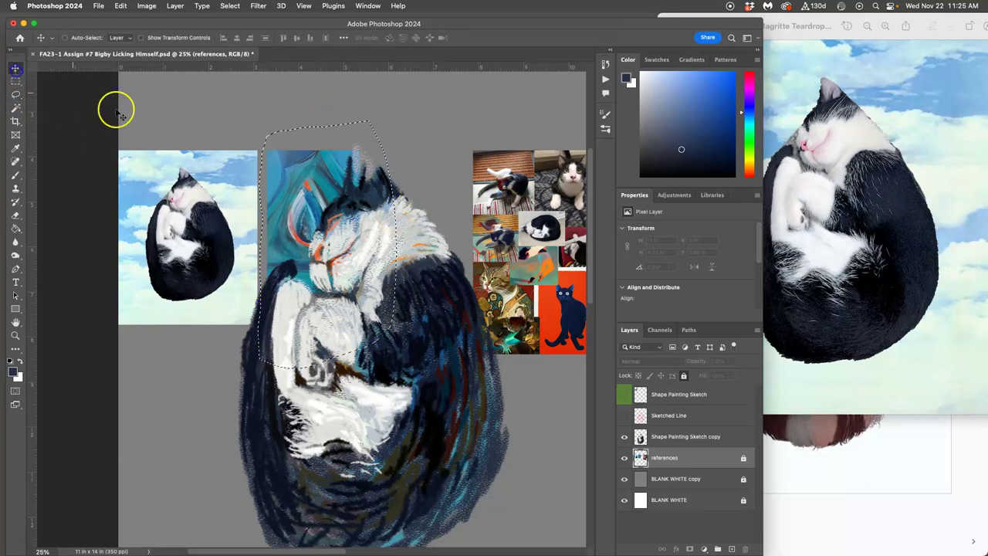
pyautogui.moveTo(333, 197); pyautogui.dragTo(314, 242)
pyautogui.click(486, 207)
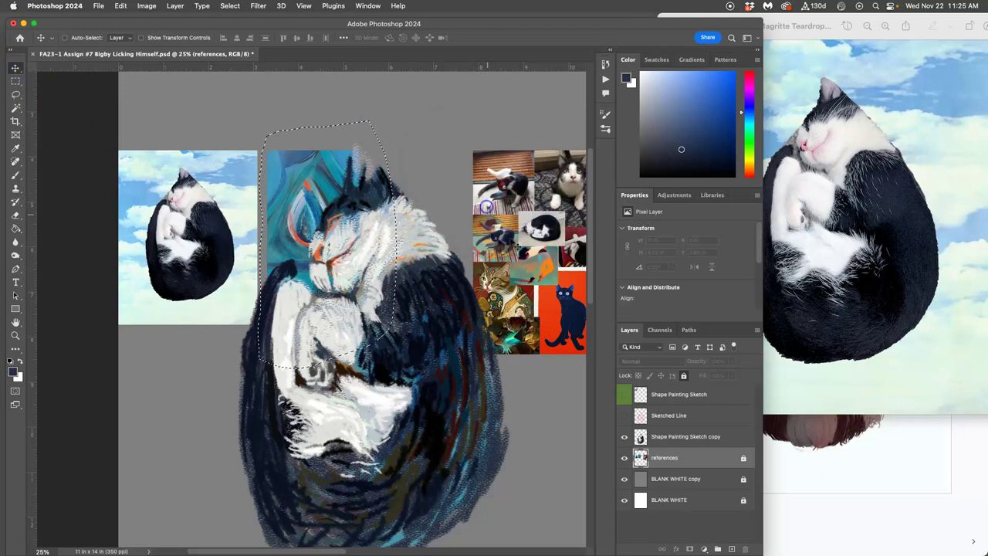
pyautogui.click(683, 375)
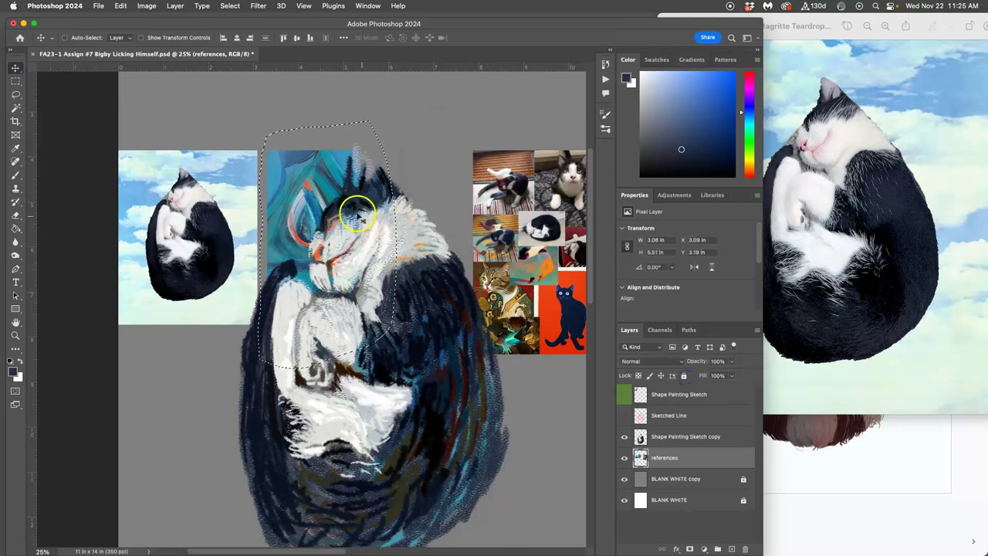
pyautogui.moveTo(353, 211)
pyautogui.mouseDown()
pyautogui.moveTo(320, 232)
pyautogui.moveTo(206, 409)
pyautogui.moveTo(197, 378)
pyautogui.mouseUp()
pyautogui.press('super+d')
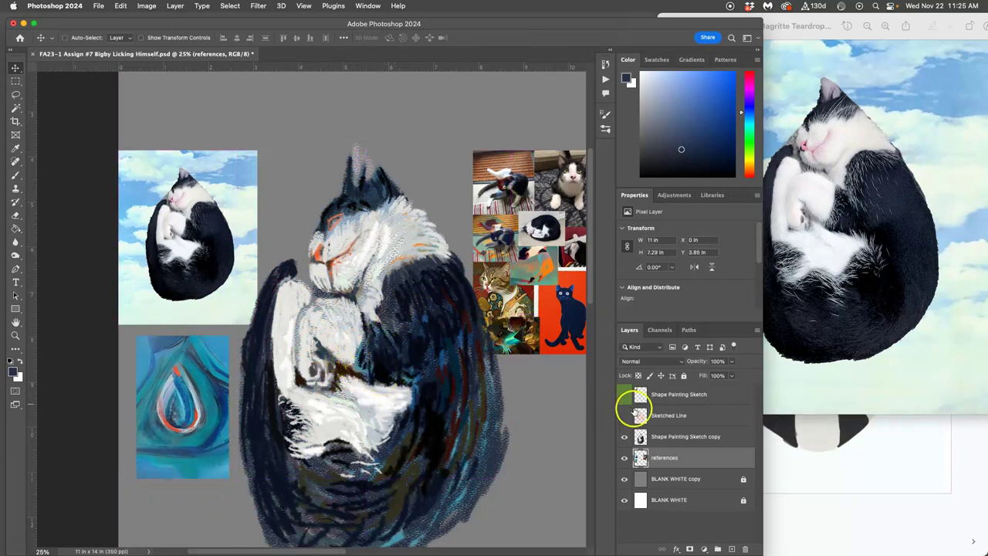
# Hide the Shape Painting Sketch copy layer and show the Sketched Line layer to view the red line drawing.
pyautogui.click(627, 437)
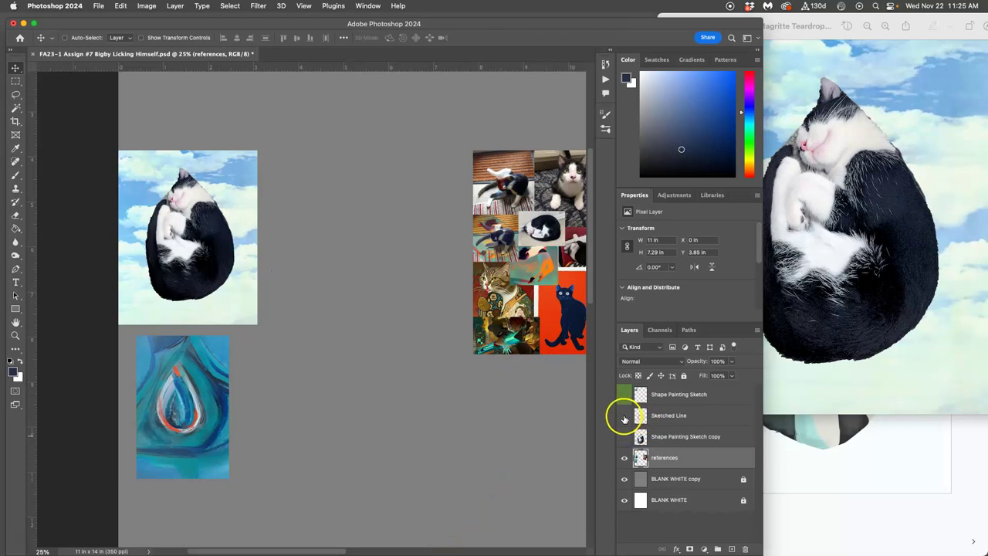
pyautogui.click(625, 416)
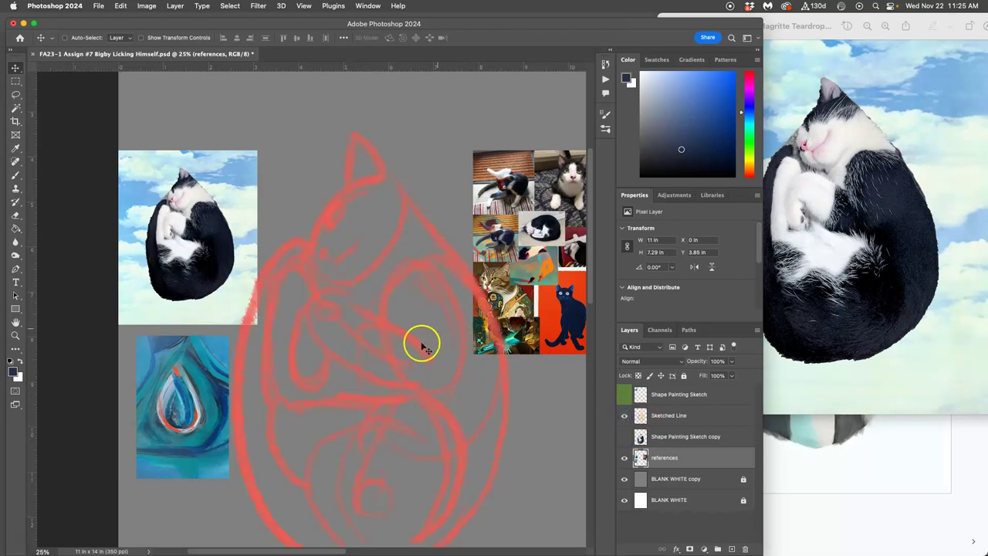
pyautogui.press('super+minus')
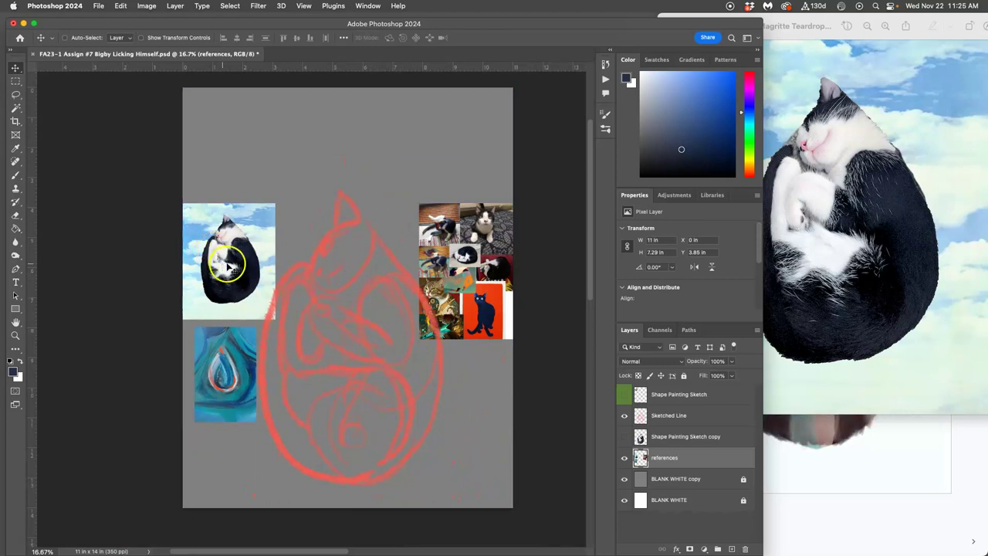
# Toggle the visibility of the Shape Painting Sketch layer to view the small painted study, leaving it hidden.
pyautogui.click(624, 394)
pyautogui.click(624, 394)
pyautogui.click(624, 394)
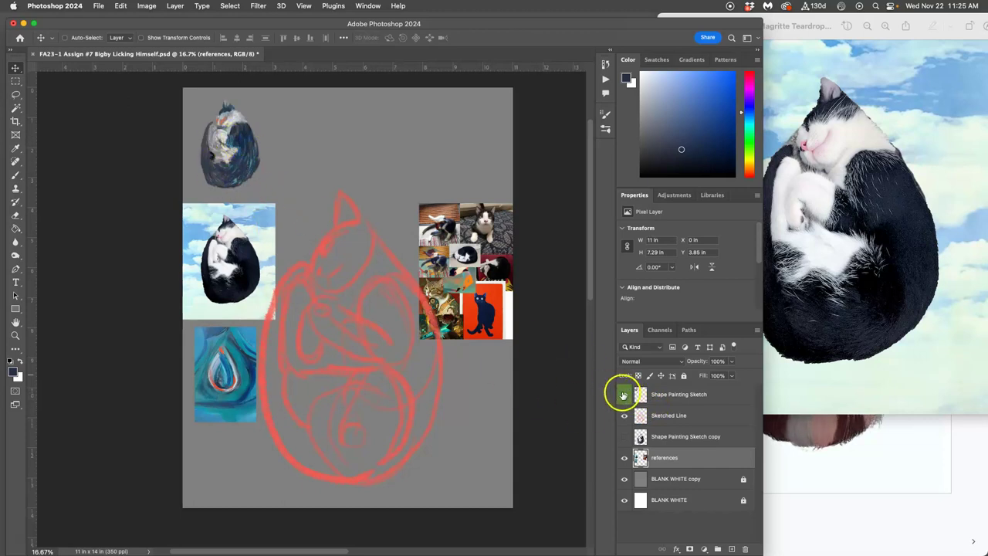
pyautogui.click(625, 394)
pyautogui.click(625, 416)
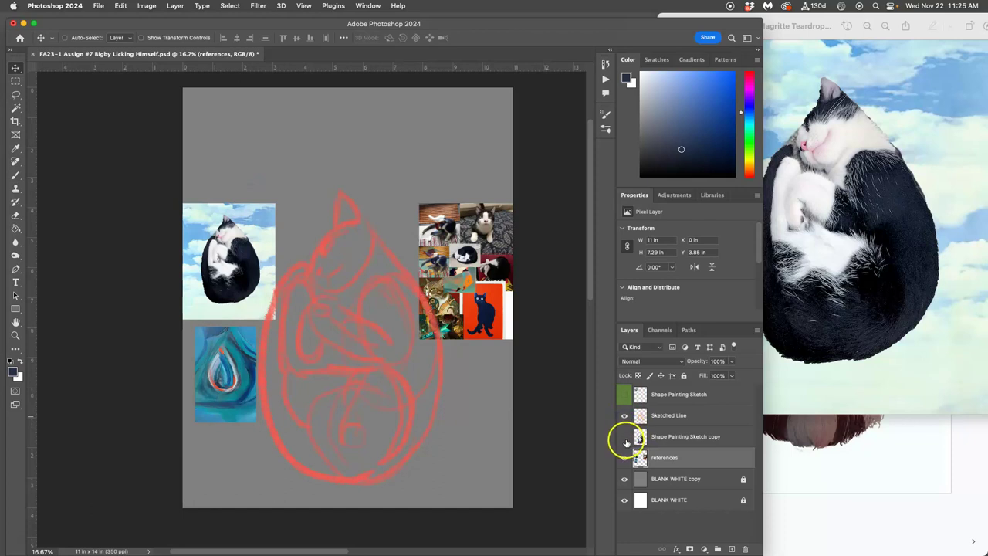
# Show the Shape Painting Sketch copy layer and compare the painting with and without the Sketched Line layer.
pyautogui.click(625, 436)
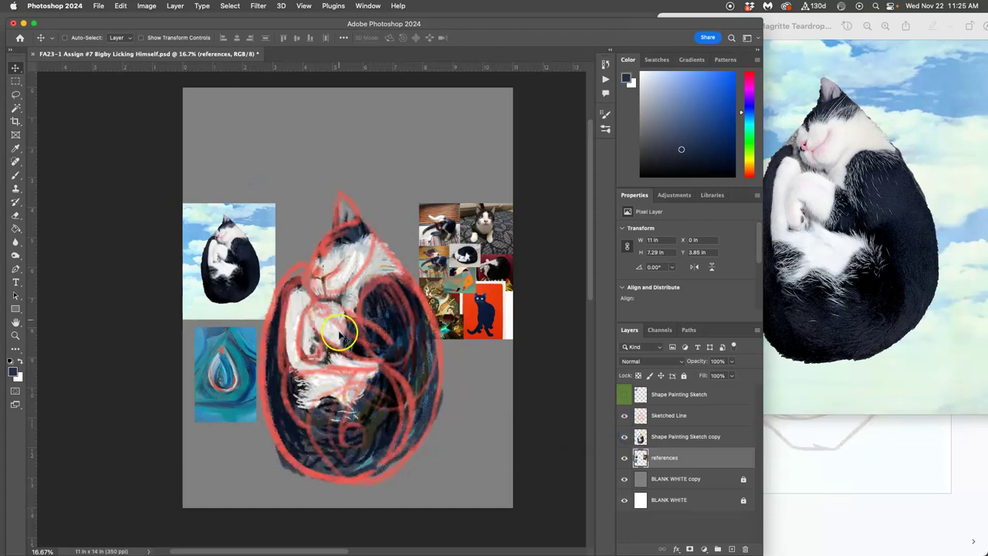
pyautogui.click(625, 415)
pyautogui.click(625, 416)
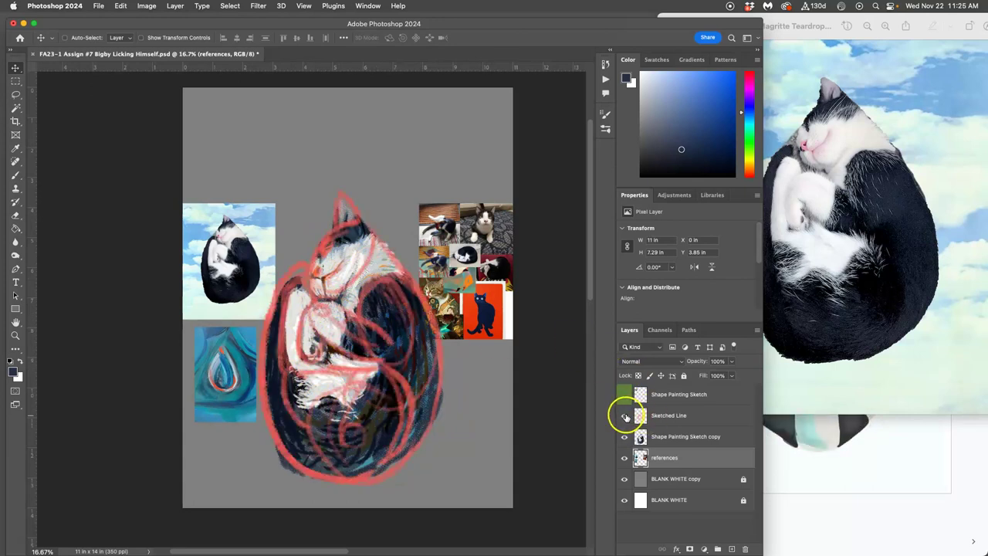
pyautogui.click(625, 416)
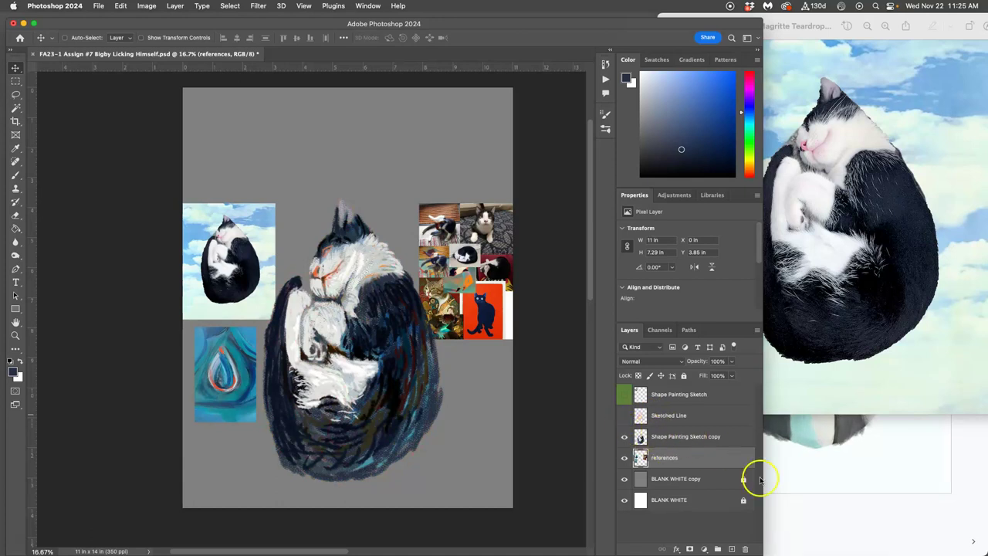
# Switch to the Introduction to Digital Painting slides in Chrome, review the painting steps on slide 2, and return to Photoshop.
pyautogui.click(776, 493)
pyautogui.click(362, 226)
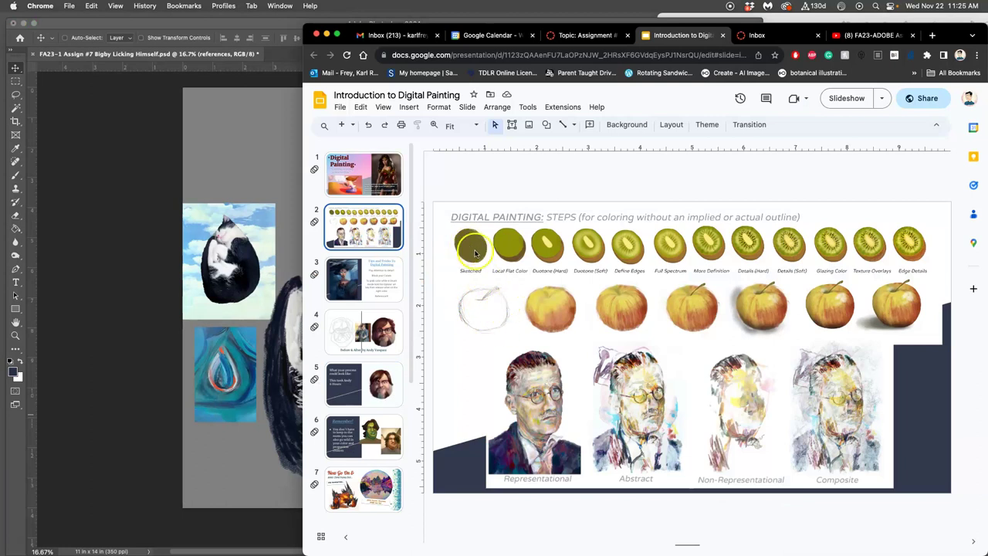
pyautogui.click(292, 246)
# Toggle the Sketched Line layer on and off to check the line drawing over the painting.
pyautogui.click(625, 416)
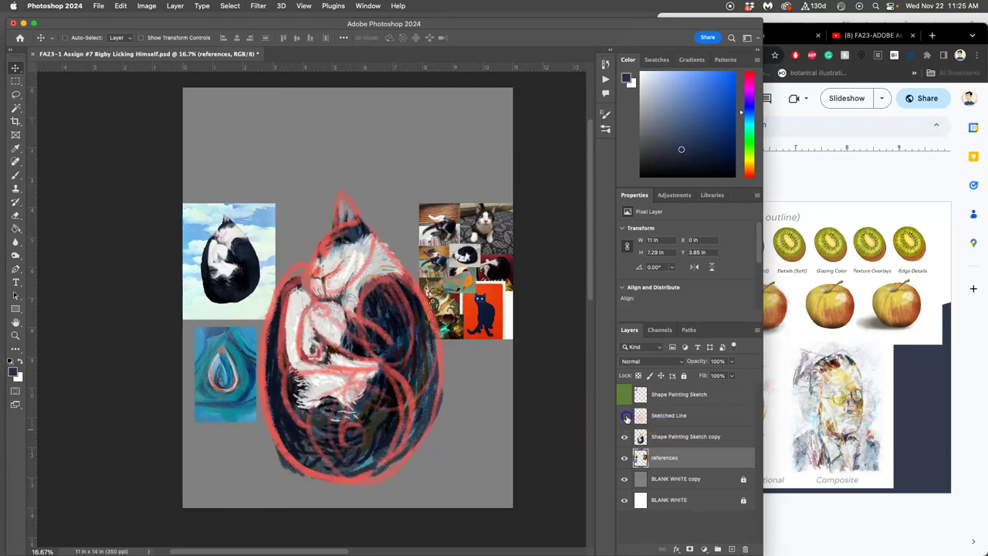
pyautogui.click(626, 417)
pyautogui.click(626, 416)
pyautogui.click(626, 416)
# Show and lock the Sketched Line layer, and place it beneath the Shape Painting Sketch copy layer.
pyautogui.click(679, 421)
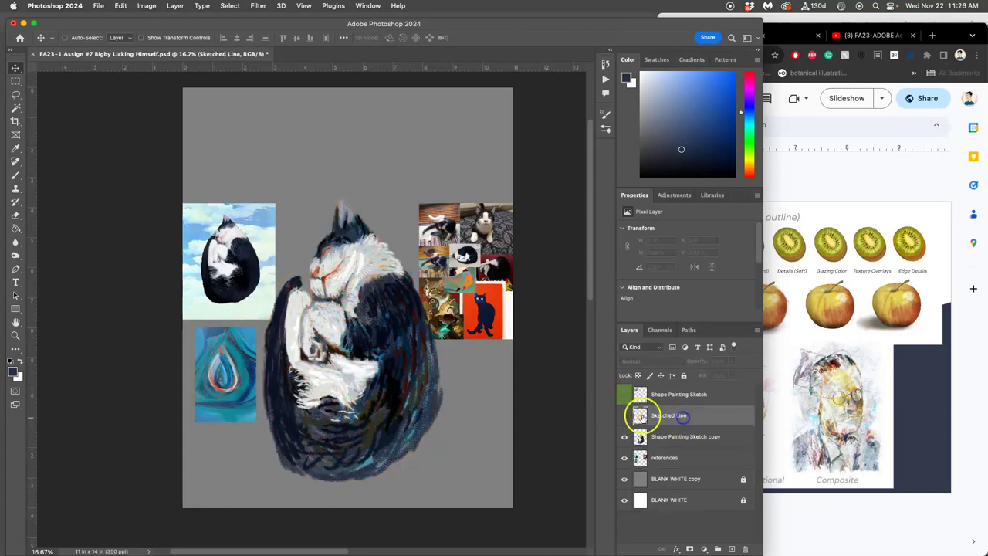
pyautogui.click(625, 416)
pyautogui.click(684, 375)
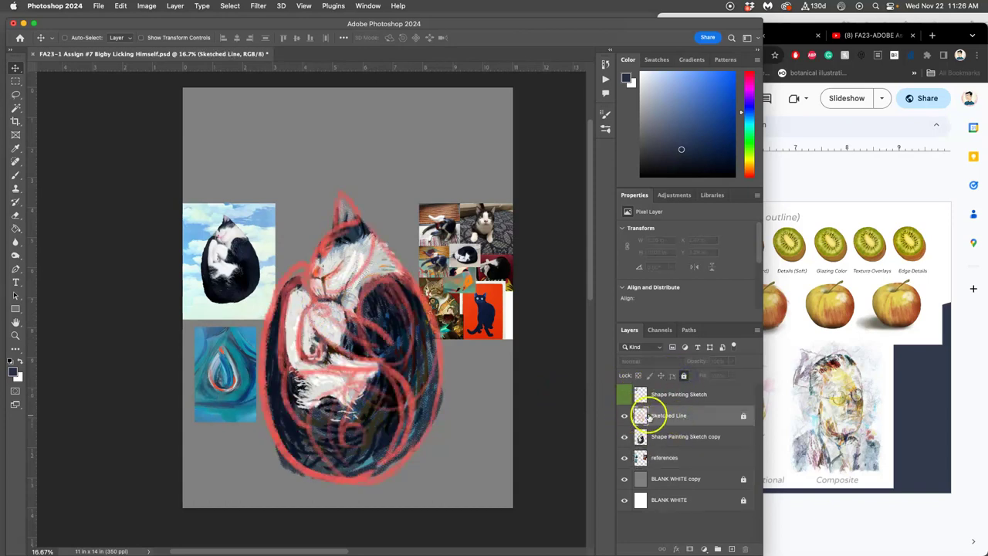
pyautogui.moveTo(656, 417); pyautogui.dragTo(659, 445)
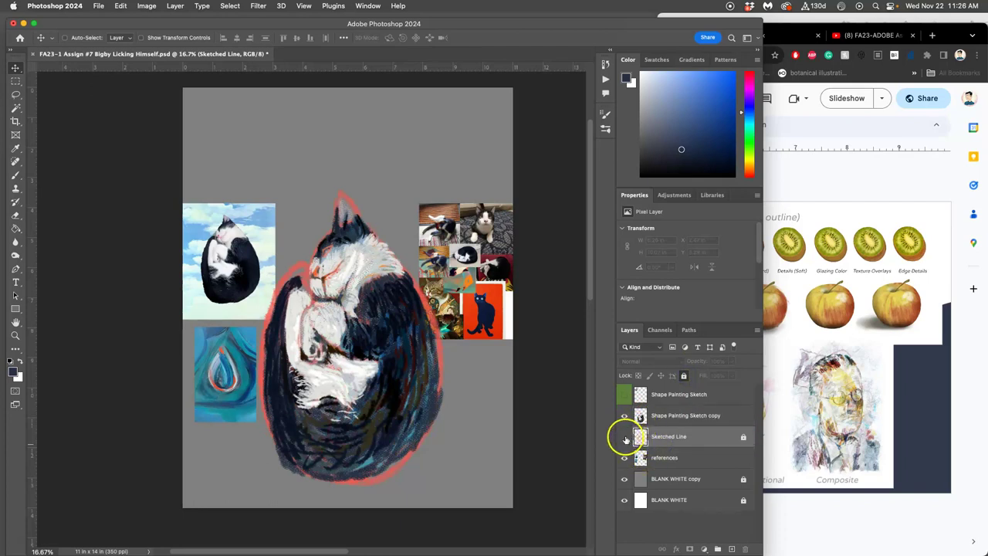
# Hide the Sketched Line layer and show the Shape Painting Sketch layer.
pyautogui.click(625, 437)
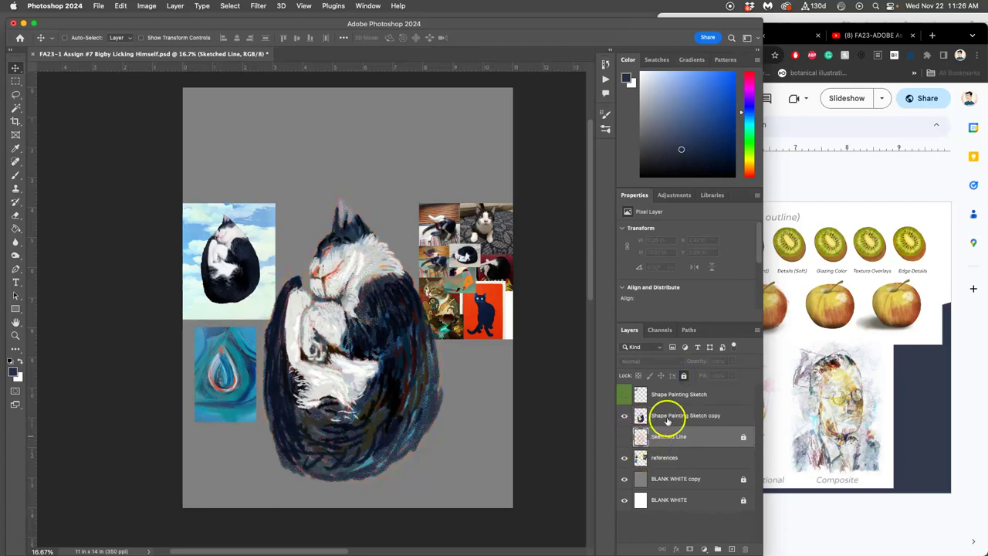
pyautogui.click(624, 395)
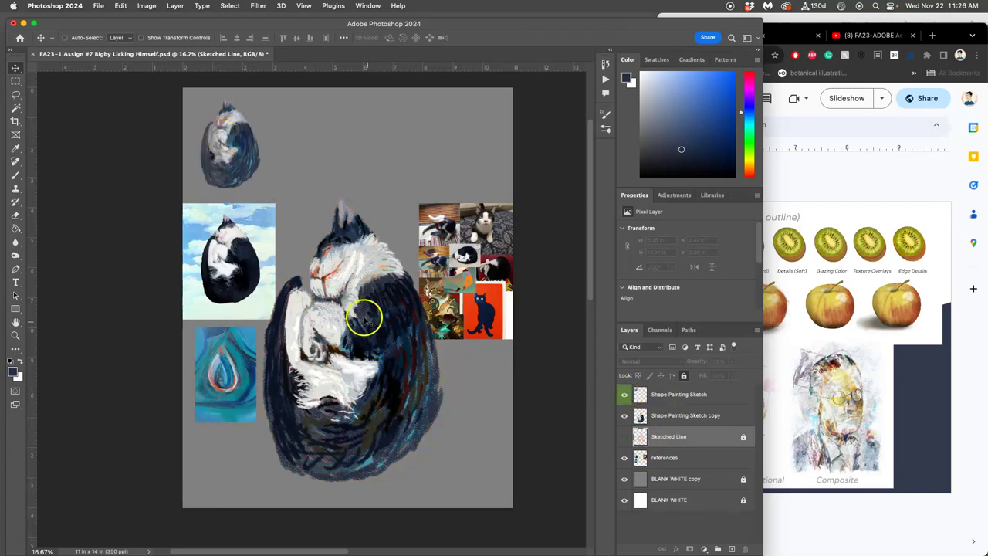
# Examine the brushwork of the large cat painting up close, compare it with the small painted sketch, and review the whole canvas.
pyautogui.press('super+=')
pyautogui.press('super+=')
pyautogui.press('super+=')
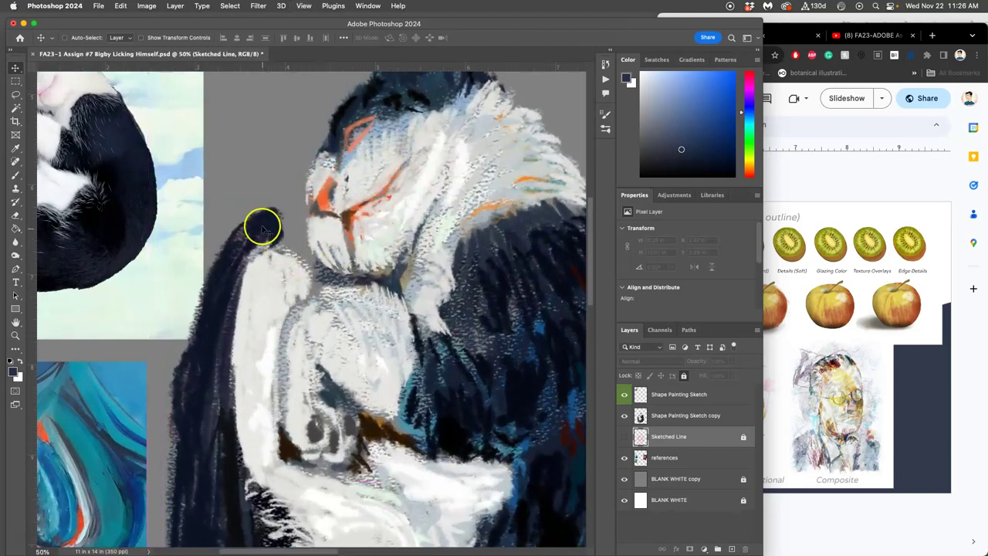
pyautogui.moveTo(253, 193); pyautogui.dragTo(349, 311)
pyautogui.scroll(10, 349, 311)
pyautogui.hscroll(-5, 349, 311)
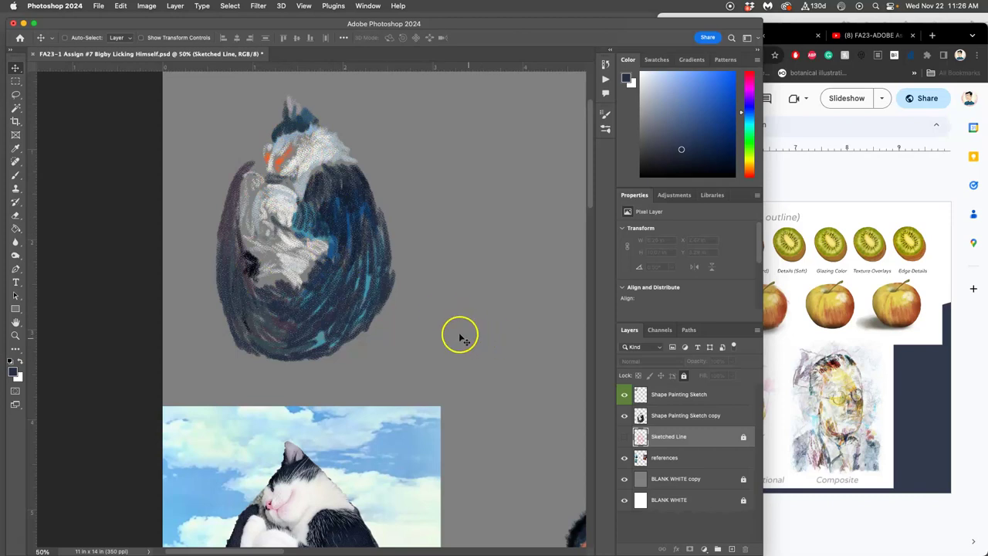
pyautogui.scroll(-10, 432, 293)
pyautogui.hscroll(5, 432, 293)
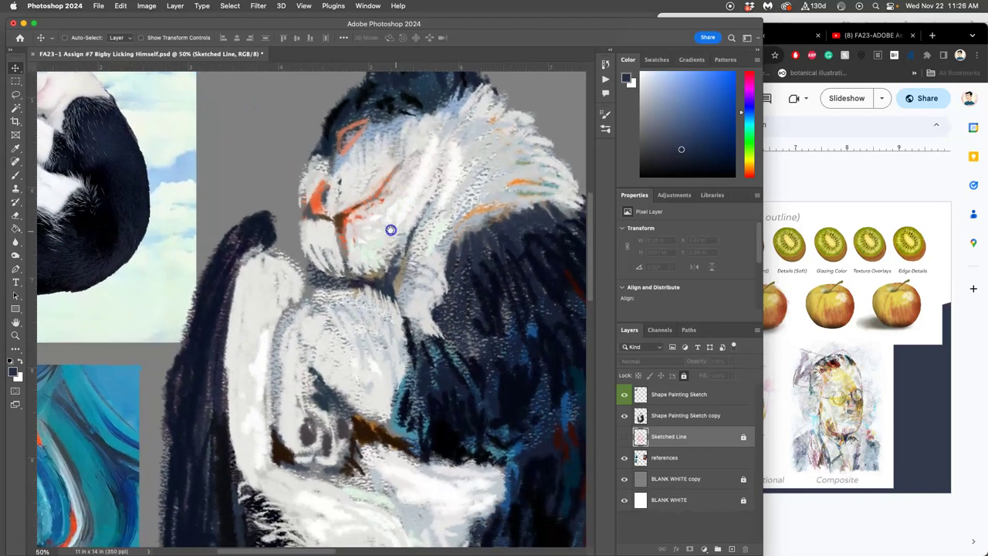
pyautogui.press('super+minus')
pyautogui.press('super+minus')
pyautogui.press('super+minus')
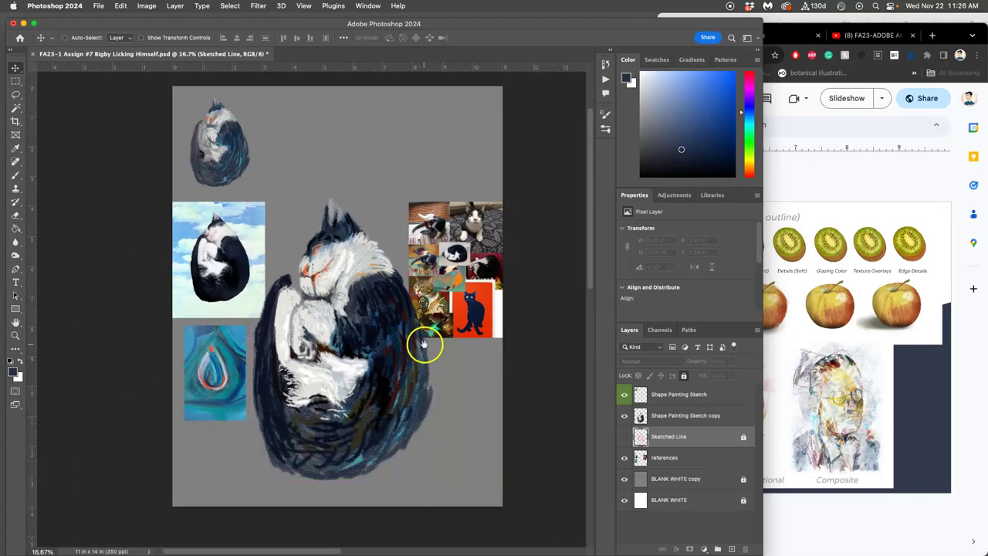
pyautogui.moveTo(427, 345); pyautogui.dragTo(433, 334)
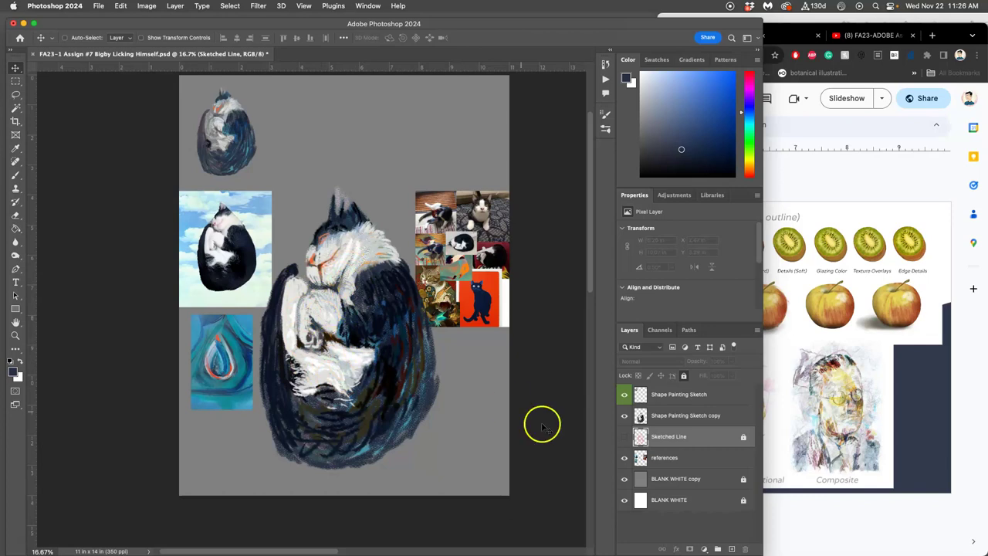
# Toggle the gray BLANK WHITE copy layer off and on to compare the artwork on white and gray backgrounds.
pyautogui.click(624, 478)
pyautogui.click(625, 479)
pyautogui.click(624, 479)
pyautogui.click(624, 478)
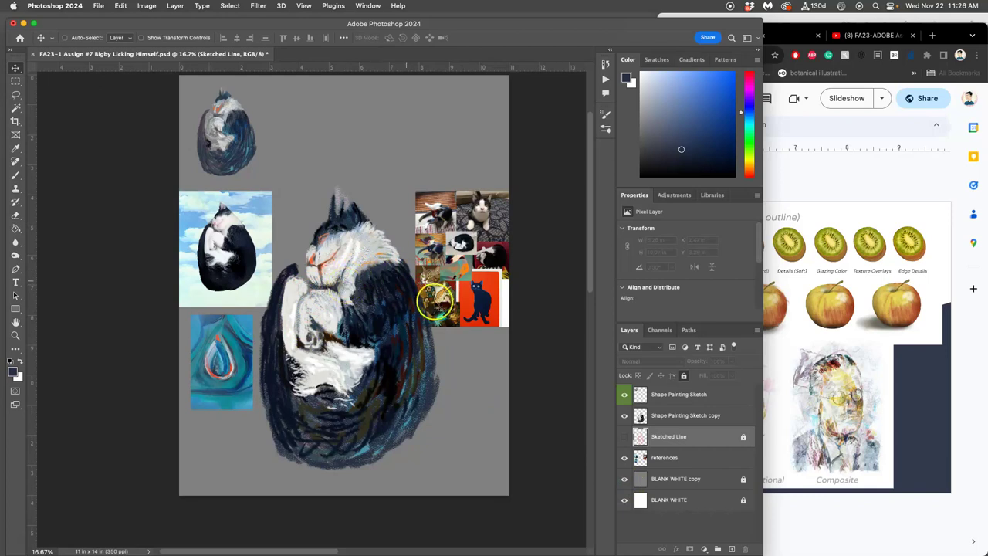
pyautogui.click(624, 479)
pyautogui.click(625, 479)
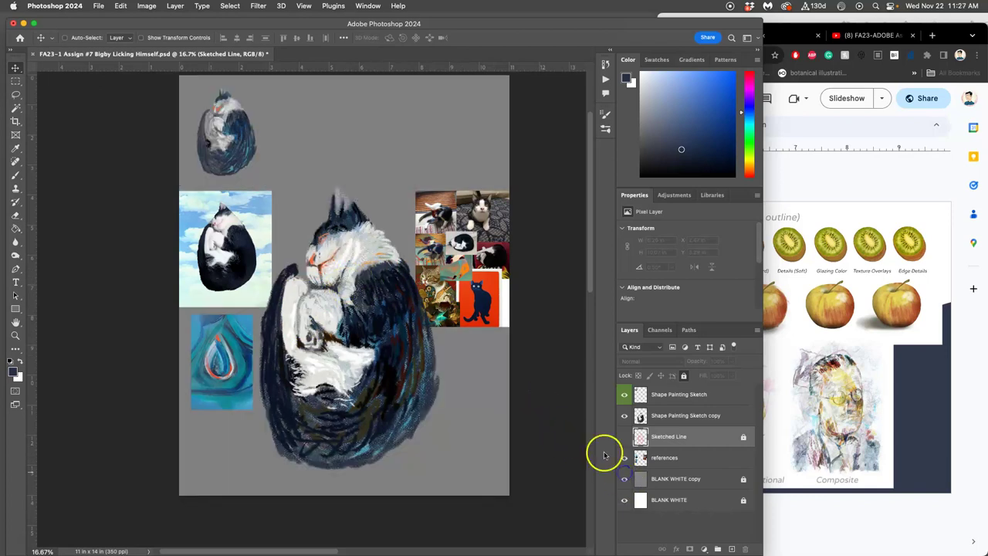
# Outline the large cat with a freehand Lasso selection on the Shape Painting Sketch copy layer.
pyautogui.click(662, 422)
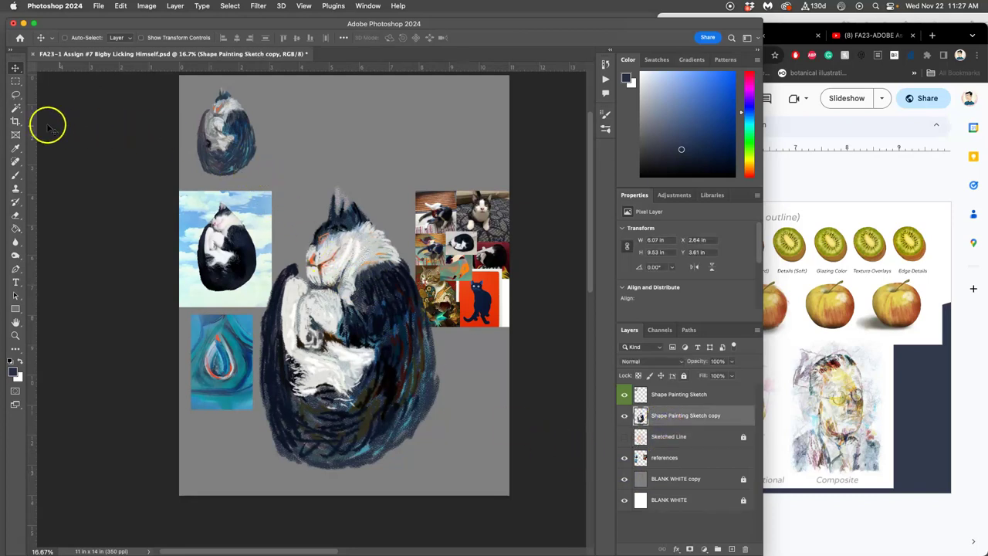
pyautogui.click(15, 97)
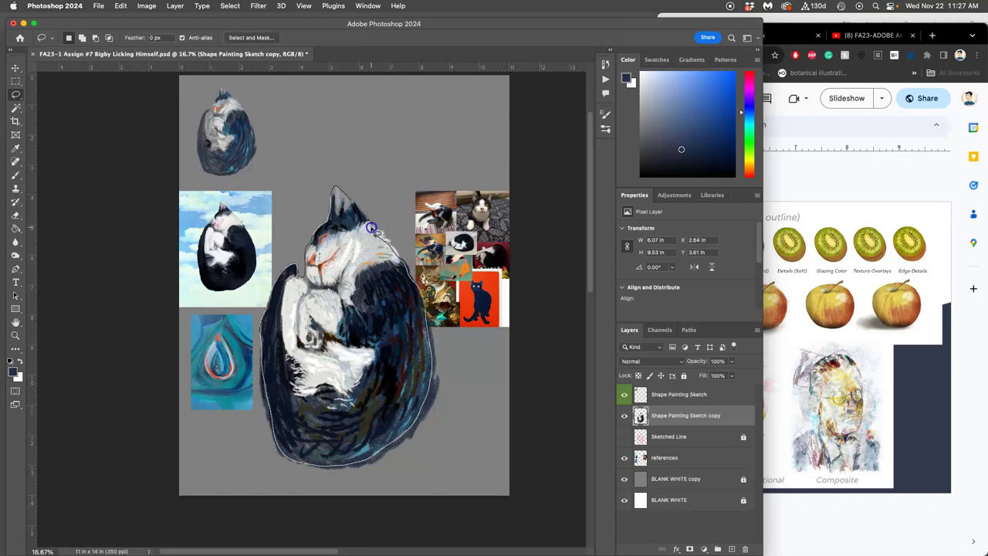
pyautogui.moveTo(359, 215); pyautogui.dragTo(356, 210)
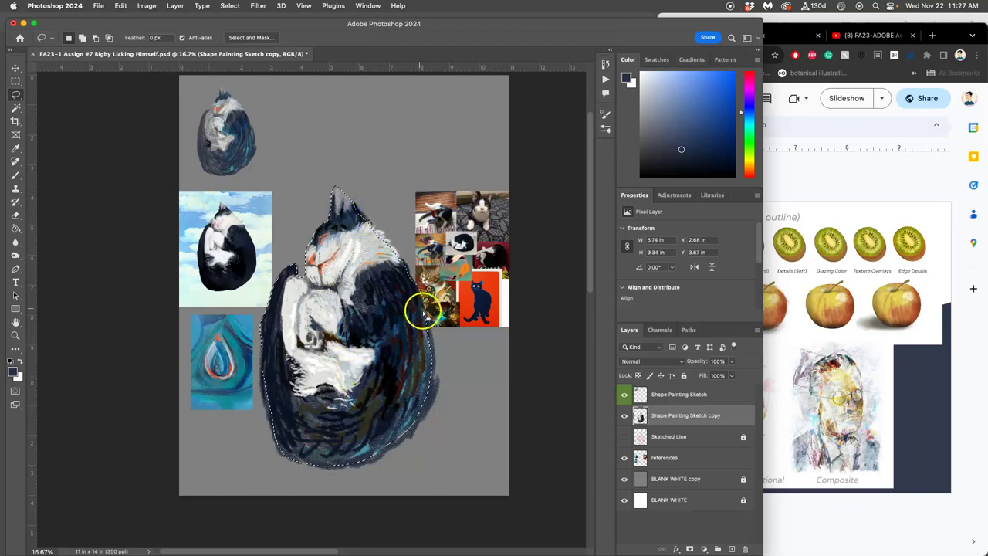
# Unlock the gray BLANK WHITE copy layer and copy the cat-shaped selection from it to a new layer.
pyautogui.click(673, 478)
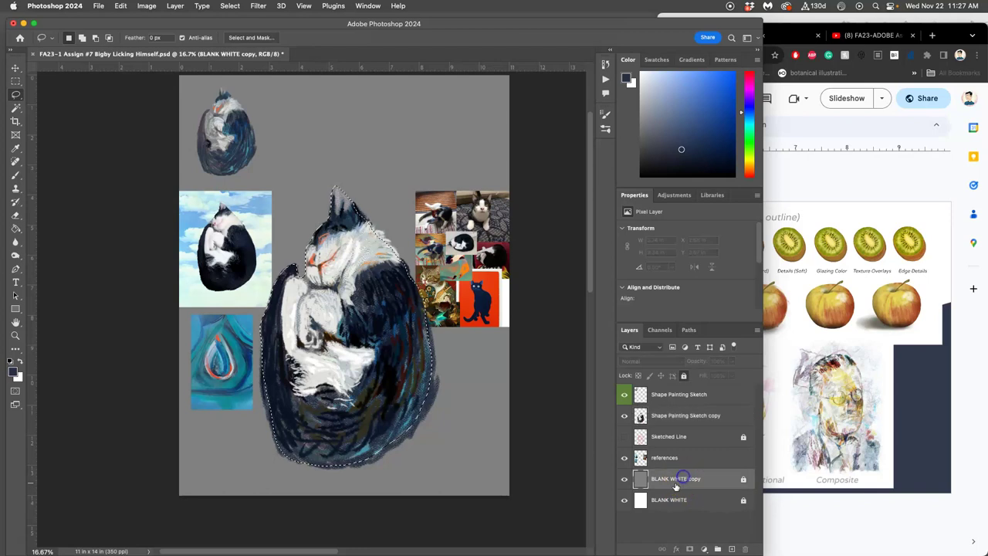
pyautogui.click(624, 478)
pyautogui.click(624, 479)
pyautogui.press('super+j')
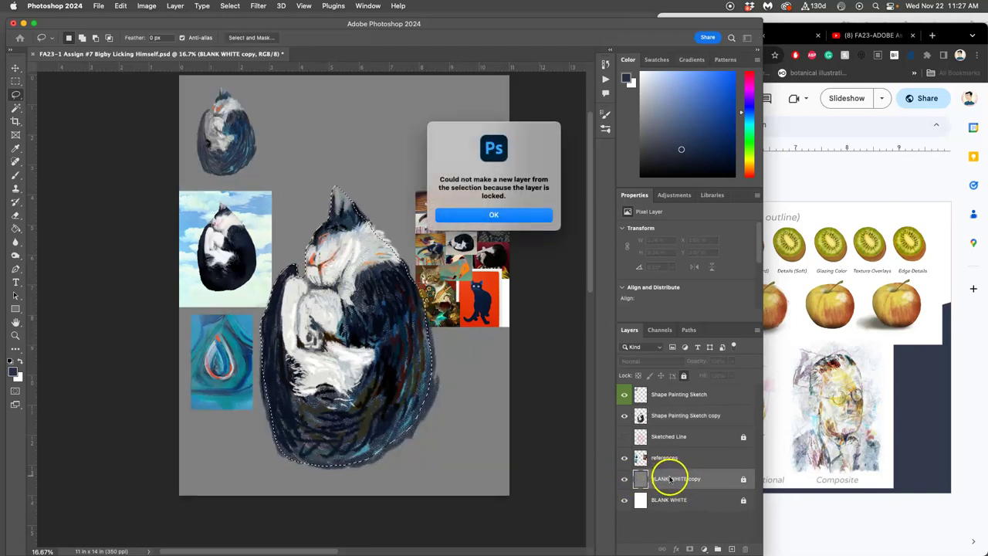
pyautogui.click(532, 215)
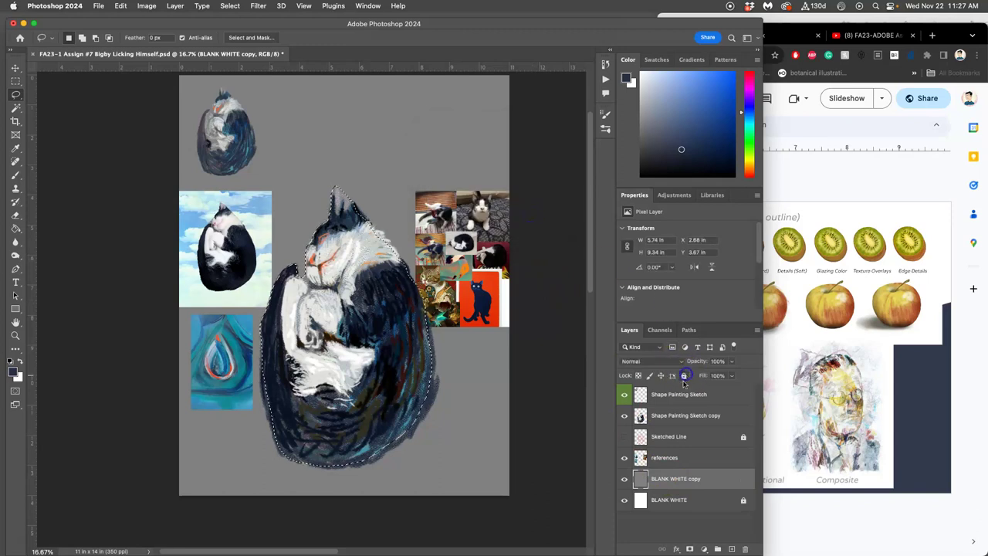
pyautogui.press('super+j')
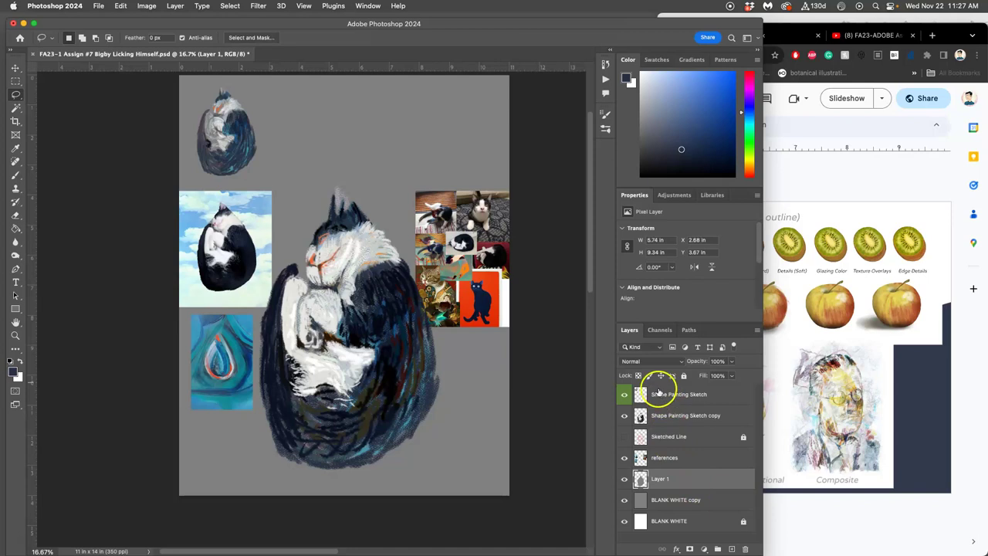
# Lock the new gray cat-shape layer and the BLANK WHITE copy layer.
pyautogui.click(683, 377)
pyautogui.click(683, 500)
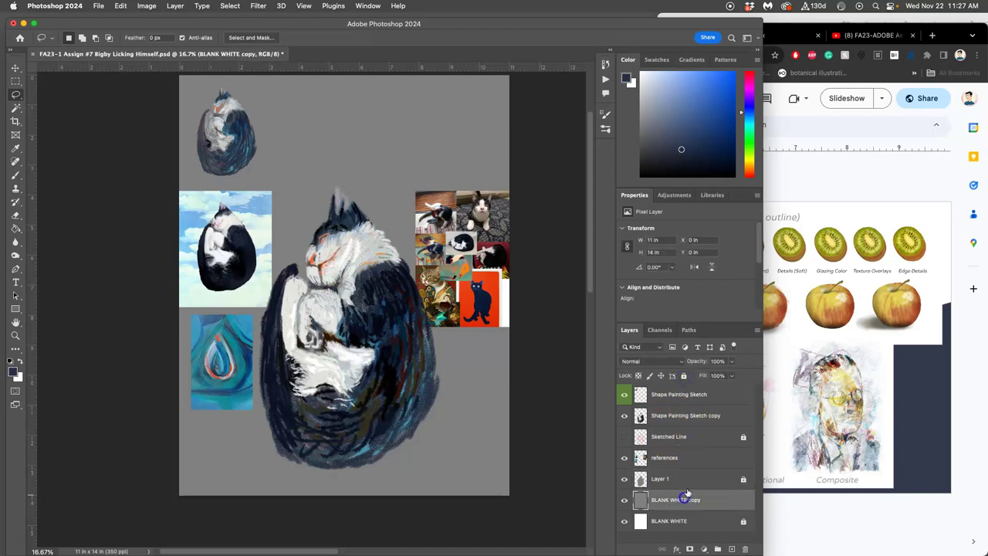
pyautogui.click(683, 377)
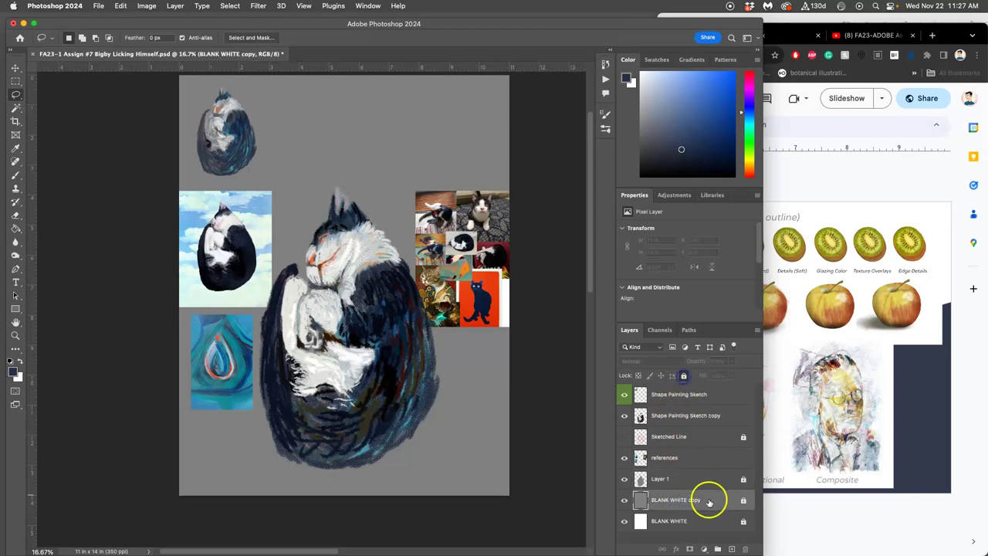
# Hide the references, both Shape Painting Sketch layers and BLANK WHITE copy to isolate the gray cat shape on white.
pyautogui.click(625, 457)
pyautogui.click(625, 417)
pyautogui.click(624, 395)
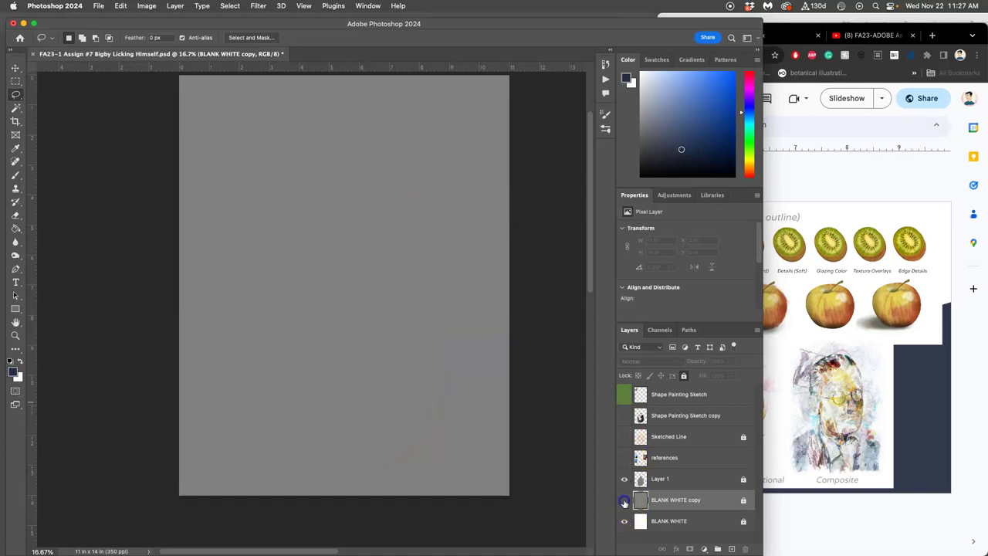
pyautogui.click(624, 499)
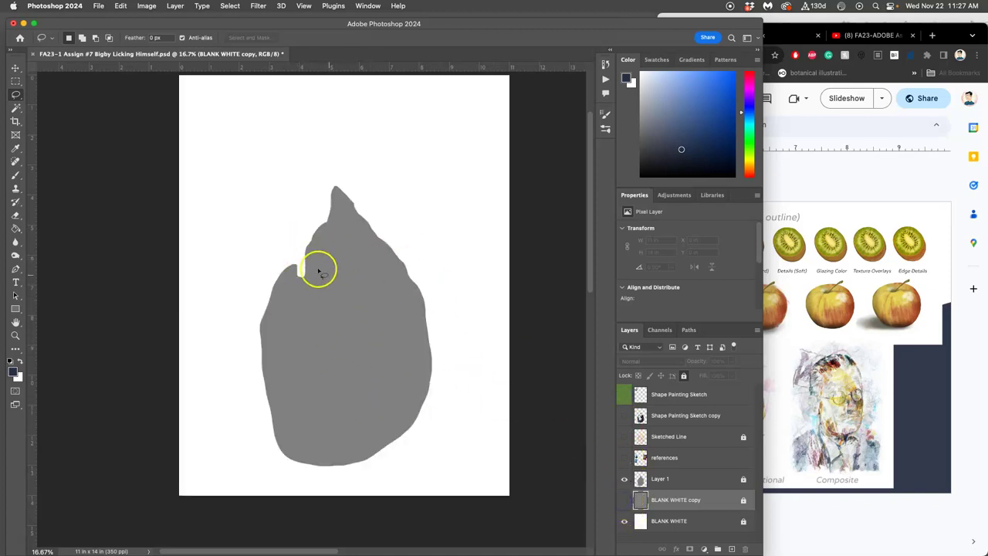
# Unlock Layer 1 and show the Sketched Line layer over the gray cat shape.
pyautogui.click(678, 480)
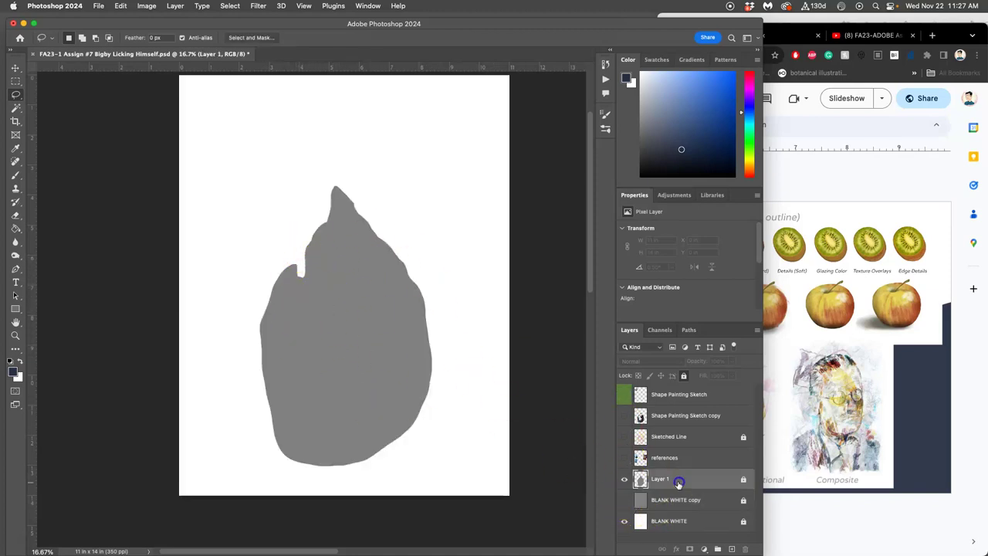
pyautogui.click(683, 376)
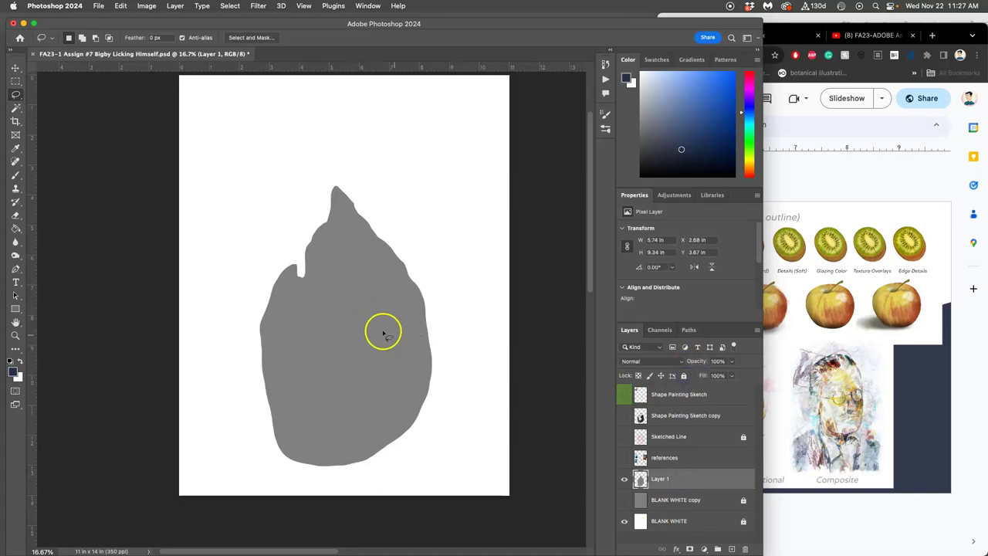
pyautogui.click(625, 438)
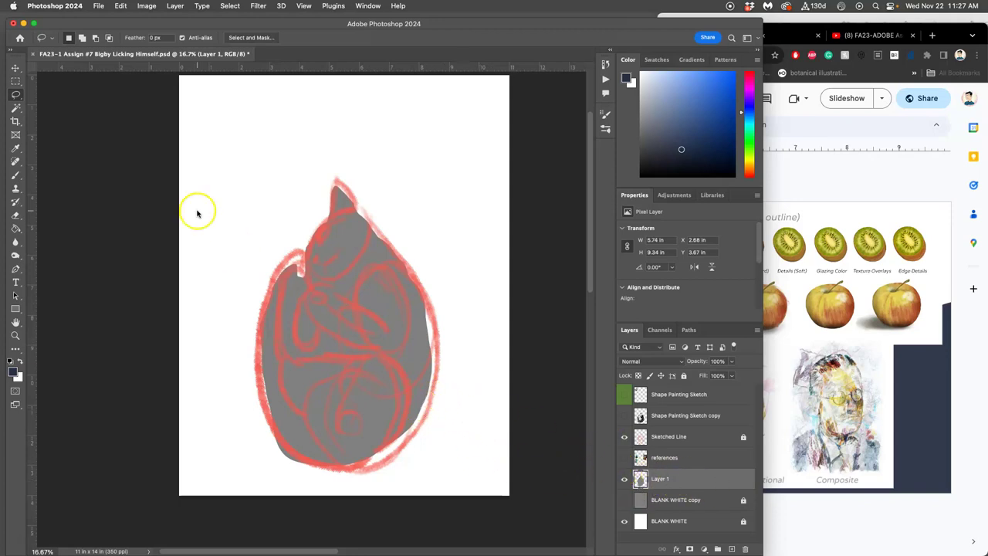
# Apply a Gaussian Blur with a radius of about 50 pixels to Layer 1, and hide the Sketched Line layer.
pyautogui.click(259, 6)
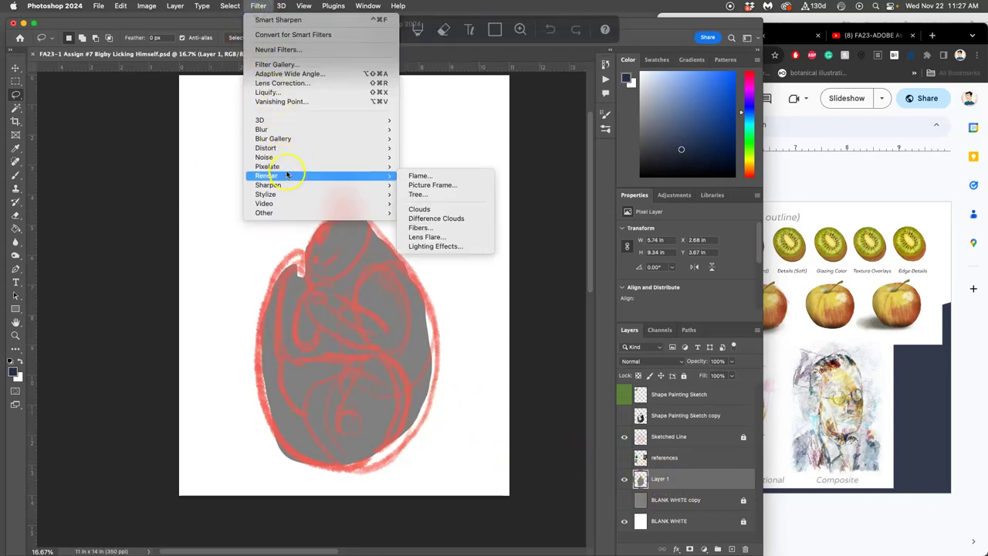
pyautogui.moveTo(281, 131)
pyautogui.click(413, 169)
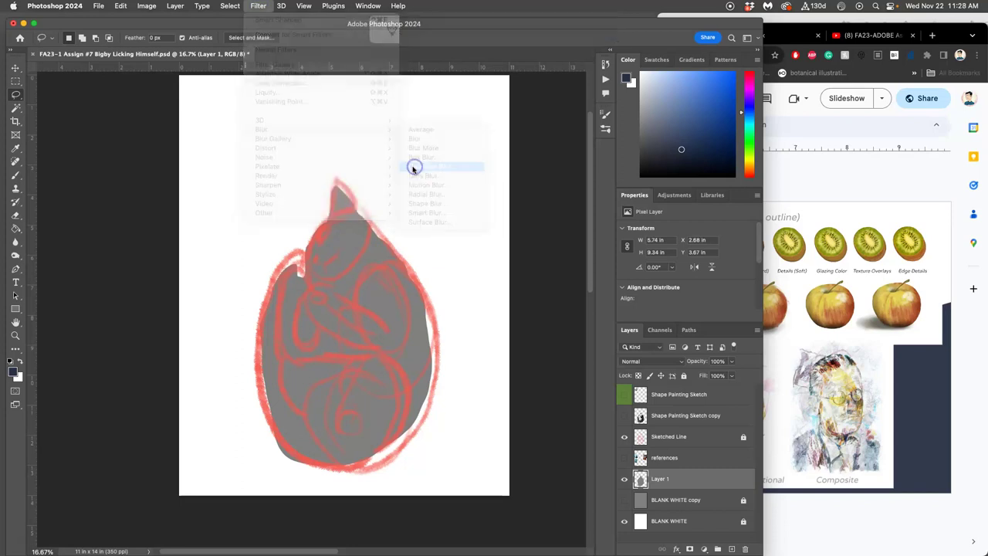
pyautogui.moveTo(625, 284); pyautogui.dragTo(632, 284)
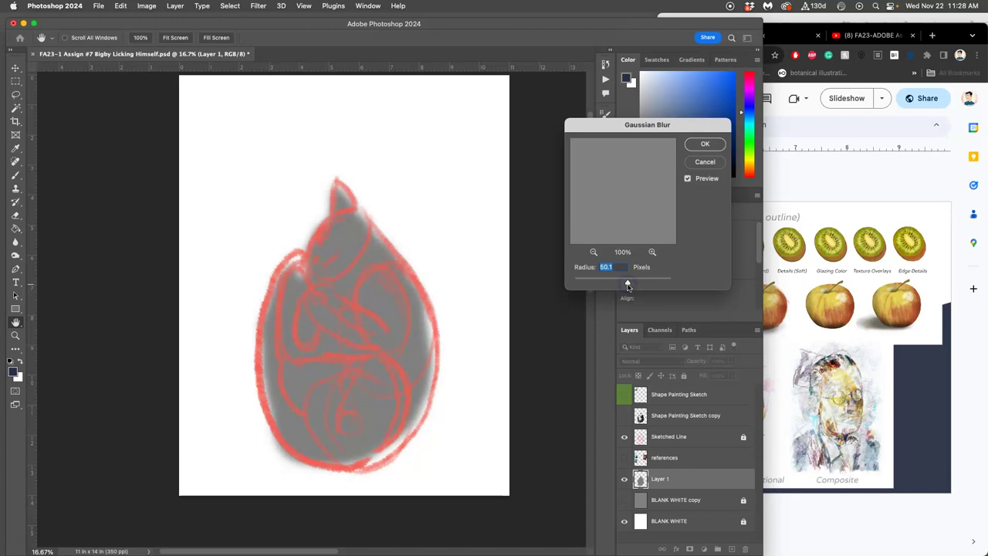
pyautogui.click(703, 145)
pyautogui.click(624, 436)
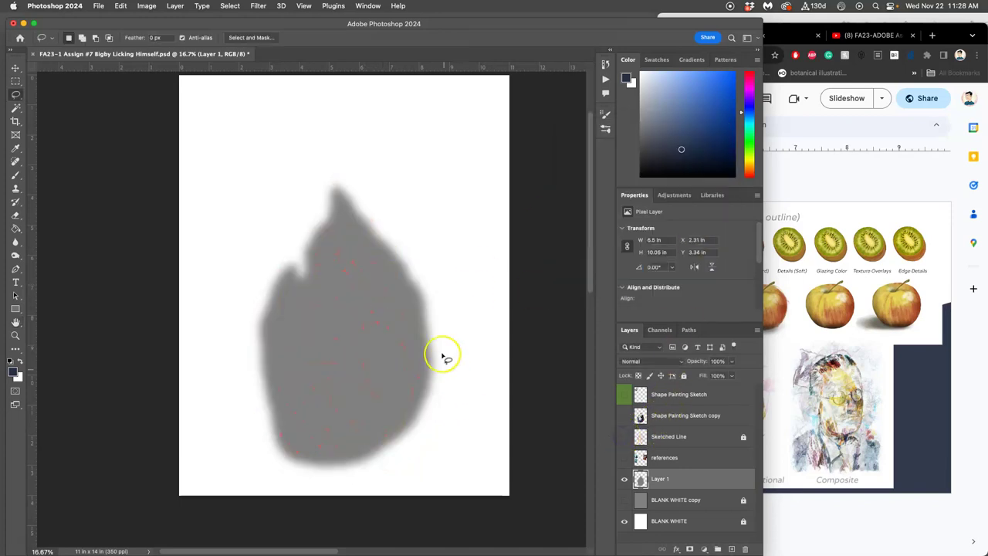
# Show the Shape Painting Sketch copy layer and toggle Layer 1 to compare the painting with and without the blurred gray shape.
pyautogui.click(624, 417)
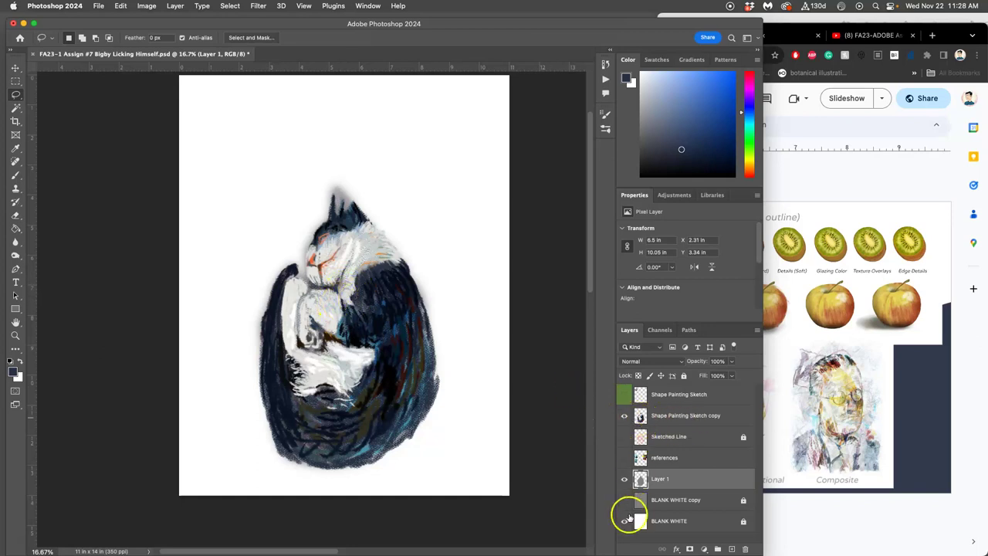
pyautogui.click(625, 480)
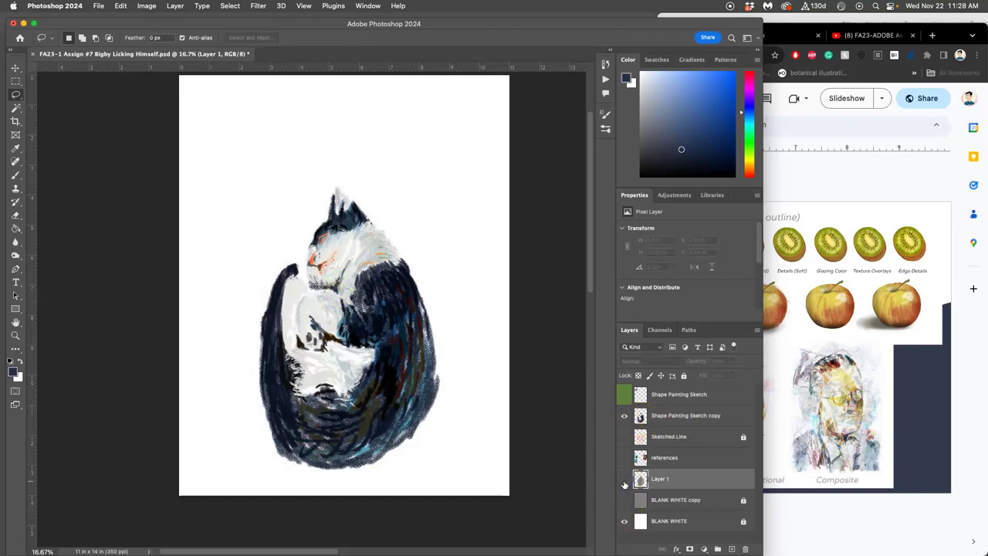
pyautogui.click(624, 479)
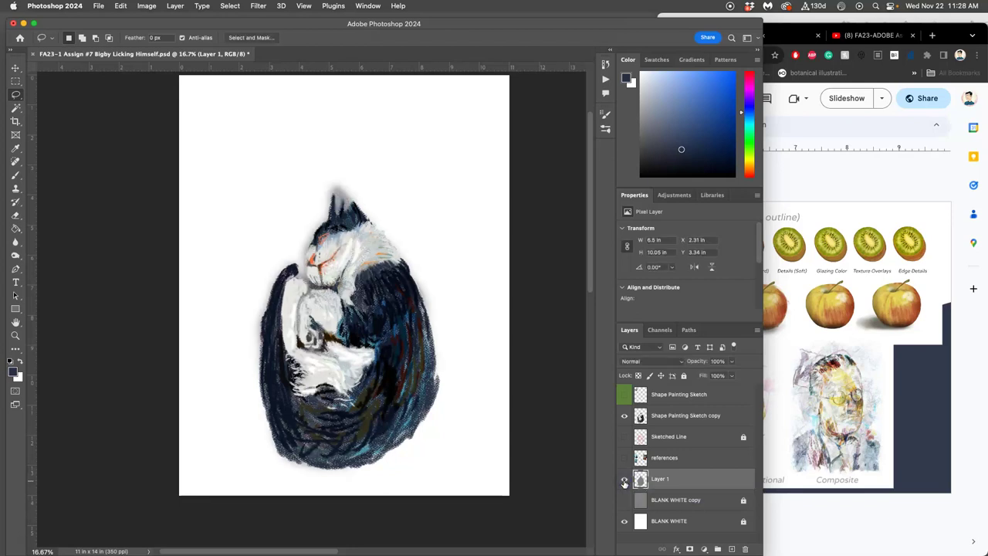
pyautogui.click(625, 479)
pyautogui.click(624, 480)
# Lock Layer 1, and show the gray BLANK WHITE copy background and the references layer.
pyautogui.click(684, 376)
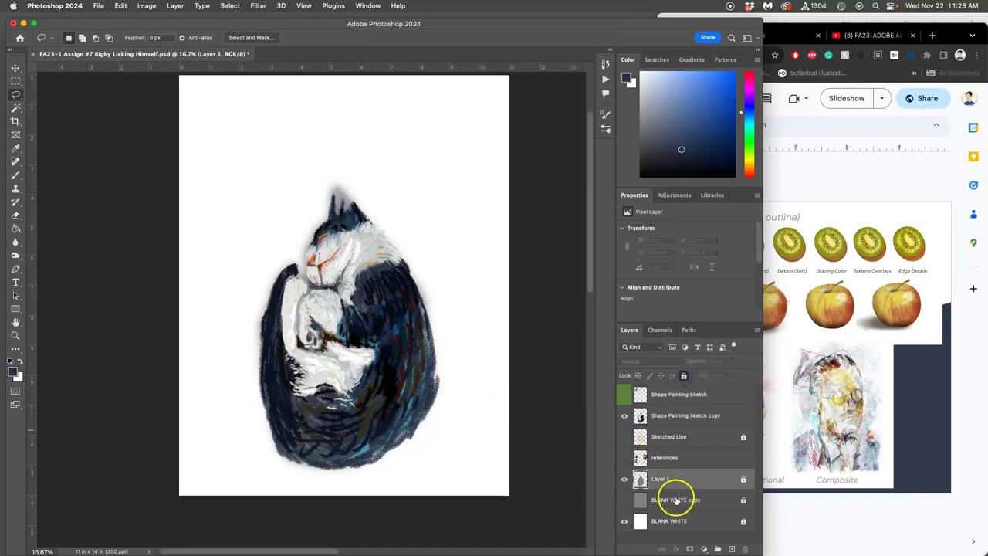
pyautogui.click(624, 500)
pyautogui.click(626, 500)
pyautogui.click(625, 501)
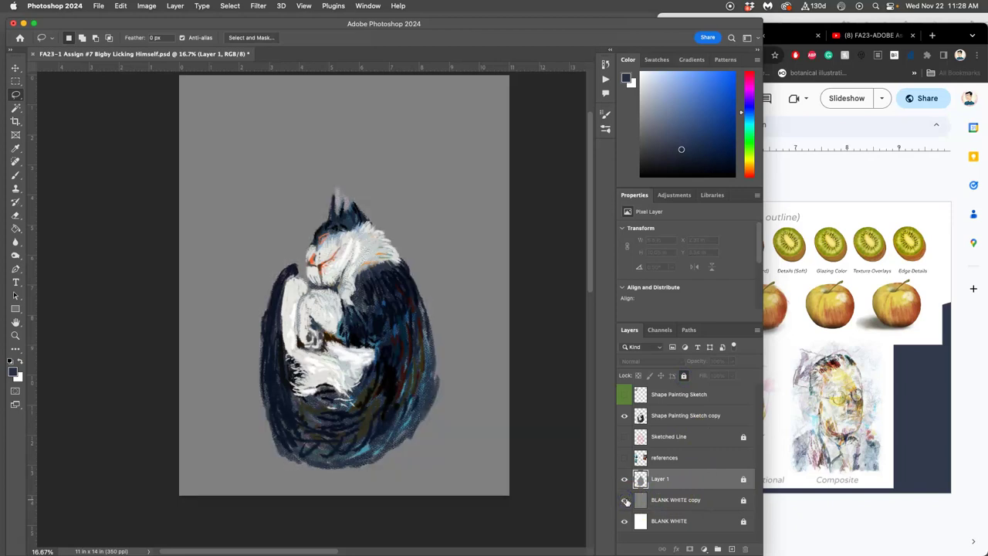
pyautogui.click(624, 458)
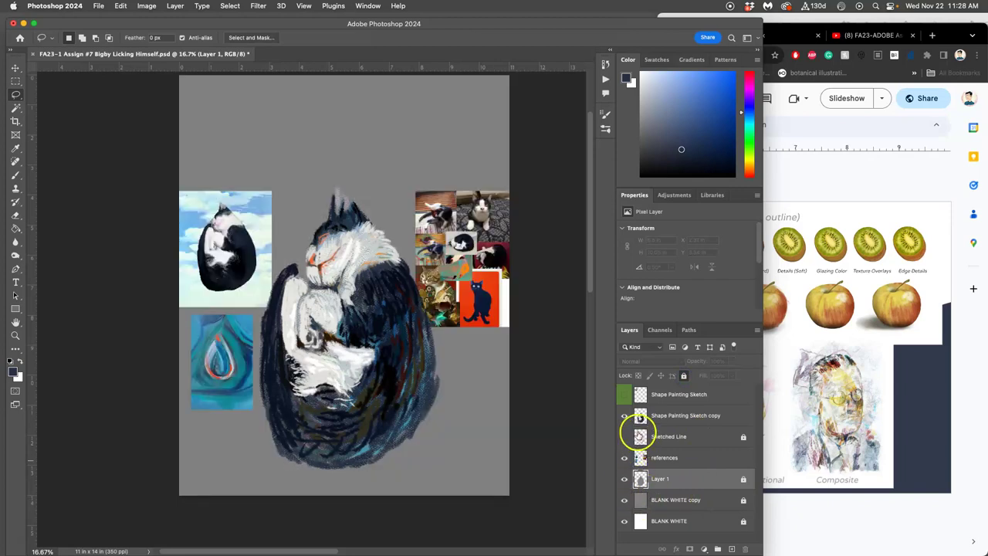
# Rename the Shape Painting Sketch copy layer as Base Color.
pyautogui.click(679, 416)
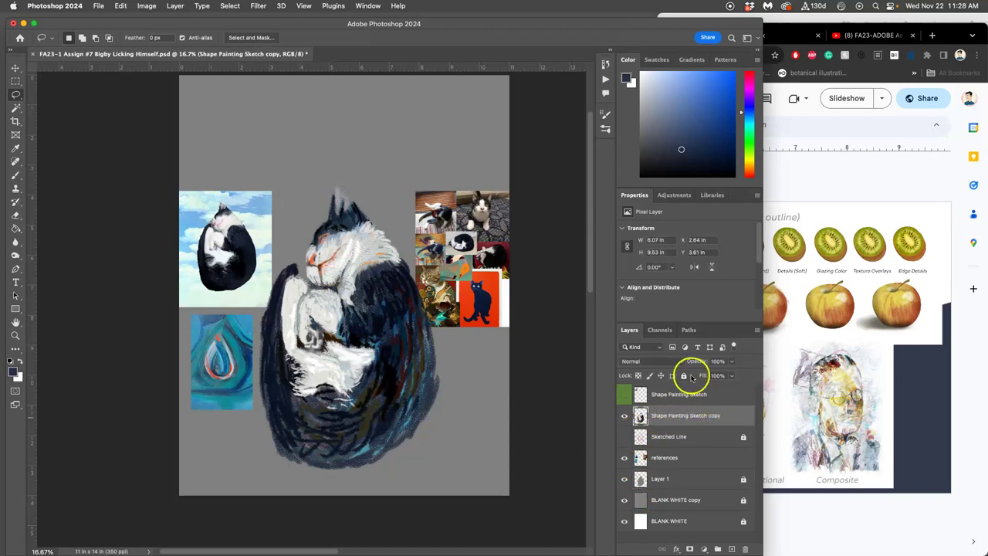
pyautogui.click(685, 417)
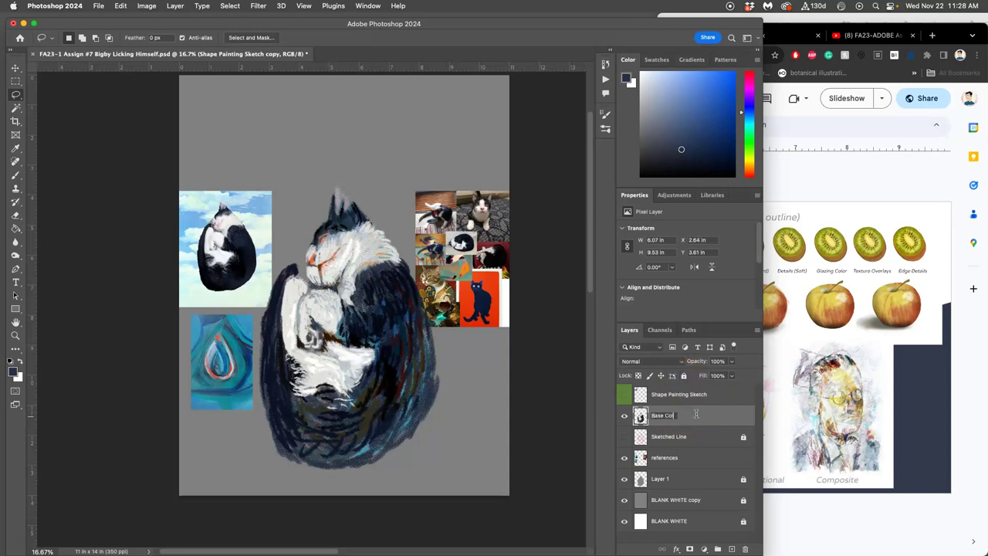
pyautogui.write('Base Color')
pyautogui.click(729, 421)
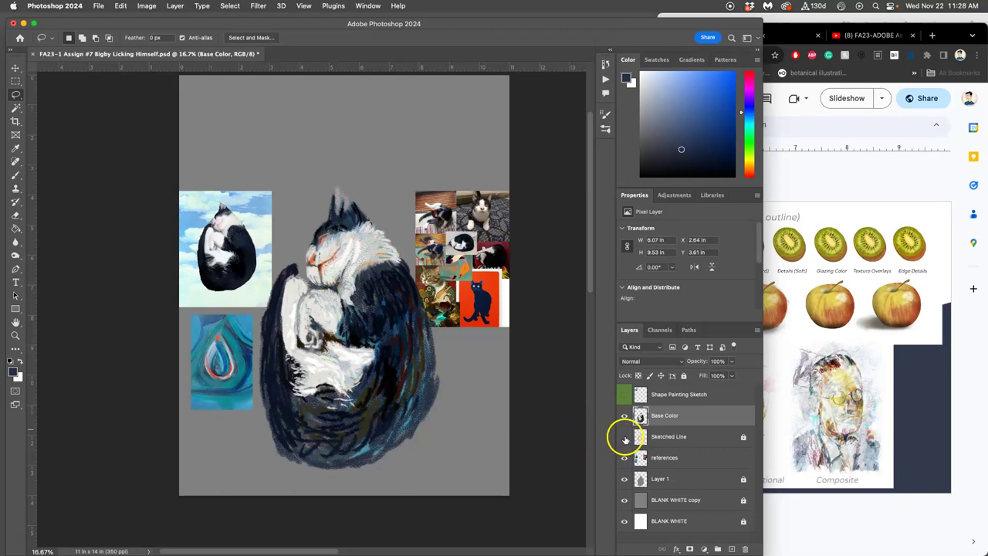
pyautogui.click(624, 437)
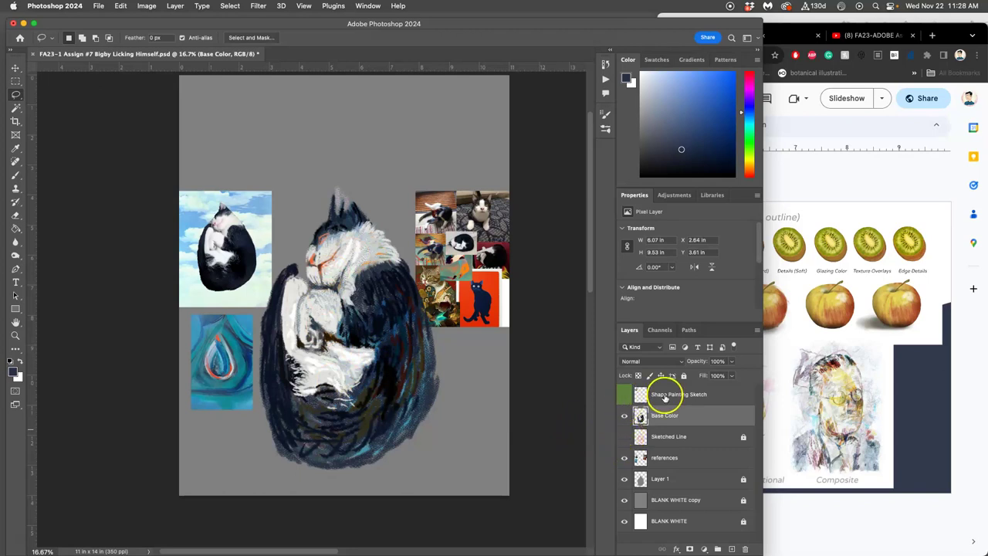
# Group the Shape Painting Sketch and Sketched Line layers beneath Base Color, lock the group, and name it Sketches.
pyautogui.moveTo(664, 396); pyautogui.dragTo(663, 427)
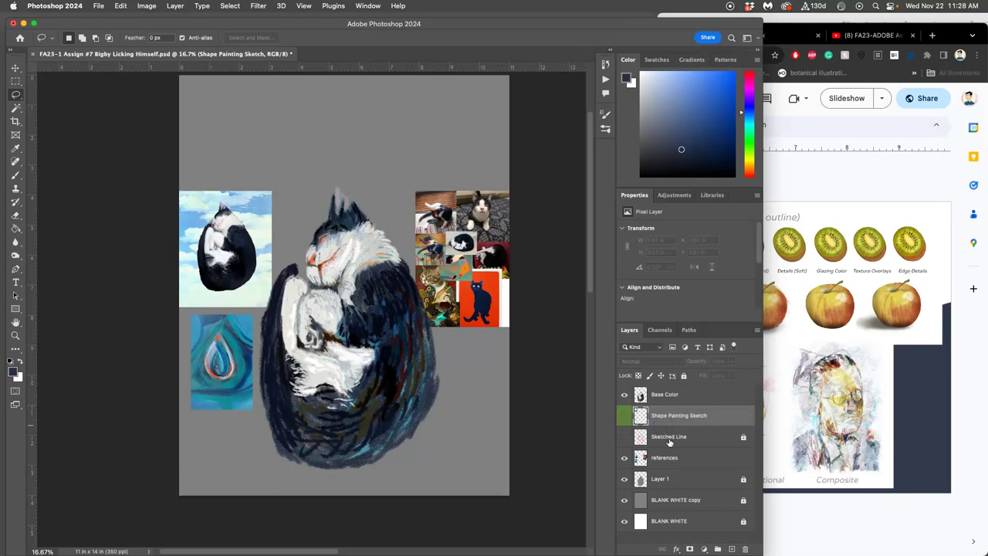
pyautogui.keyDown('shift'); pyautogui.click(669, 439); pyautogui.keyUp('shift')
pyautogui.click(718, 549)
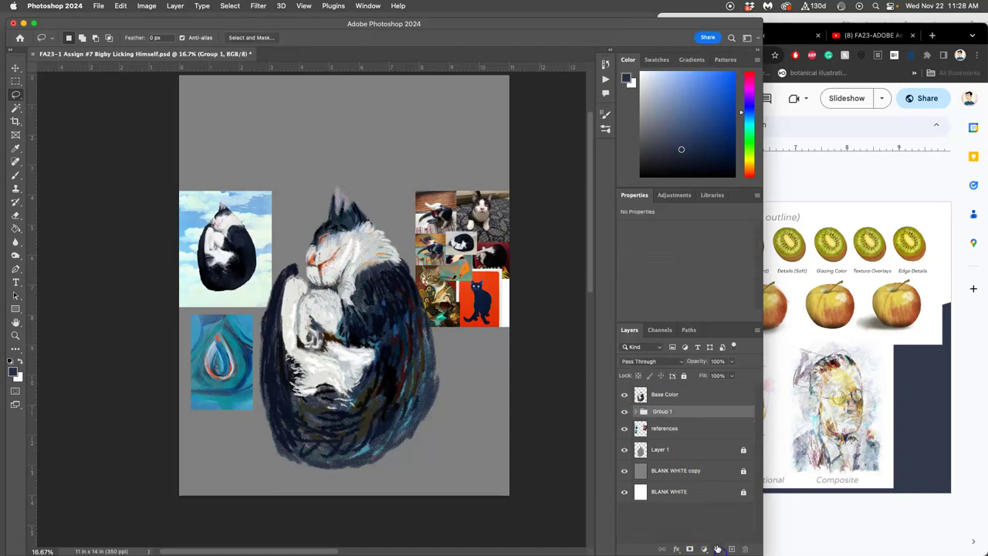
pyautogui.click(684, 376)
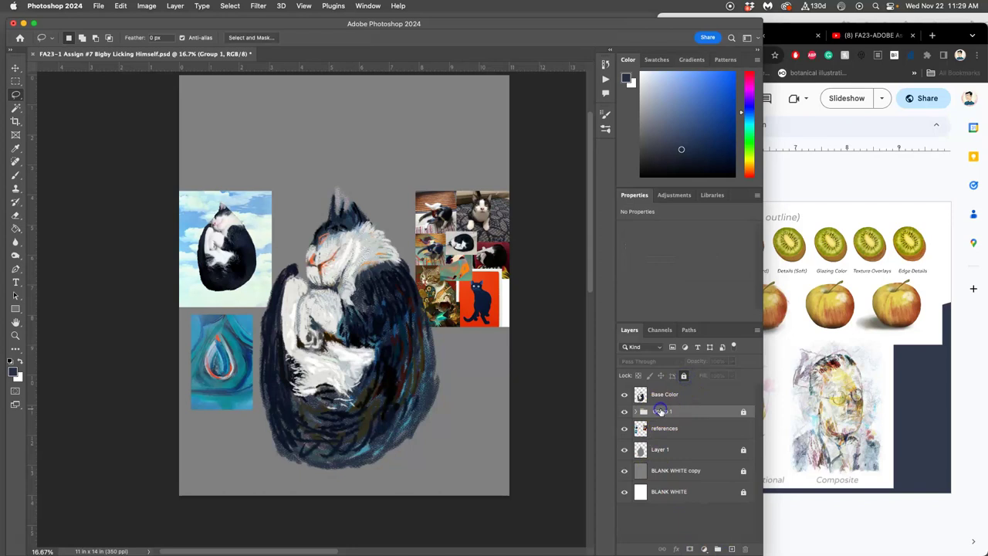
pyautogui.write('Sketches')
pyautogui.click(697, 397)
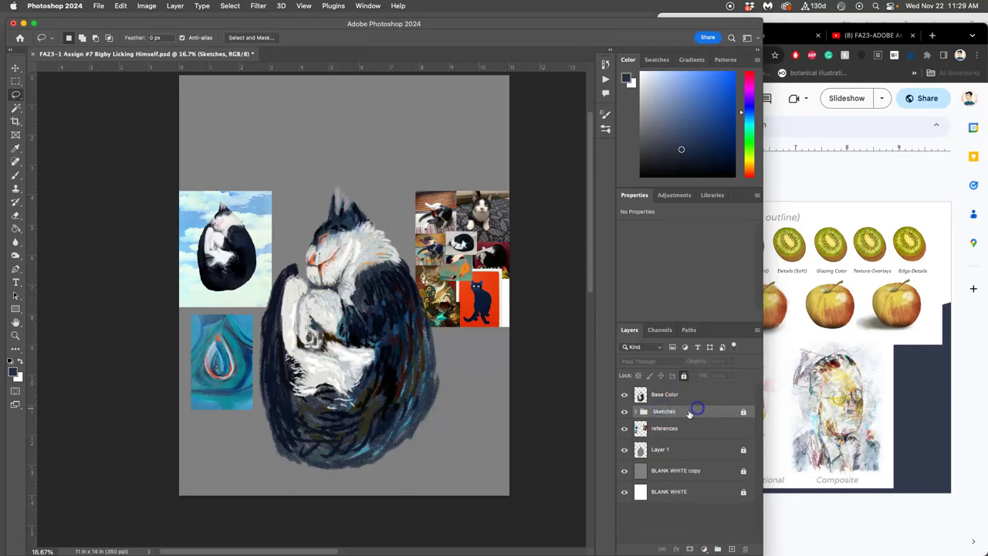
# Hide the Sketches group and toggle the Base Color layer's visibility to check the painting.
pyautogui.click(624, 411)
pyautogui.click(625, 395)
pyautogui.click(625, 395)
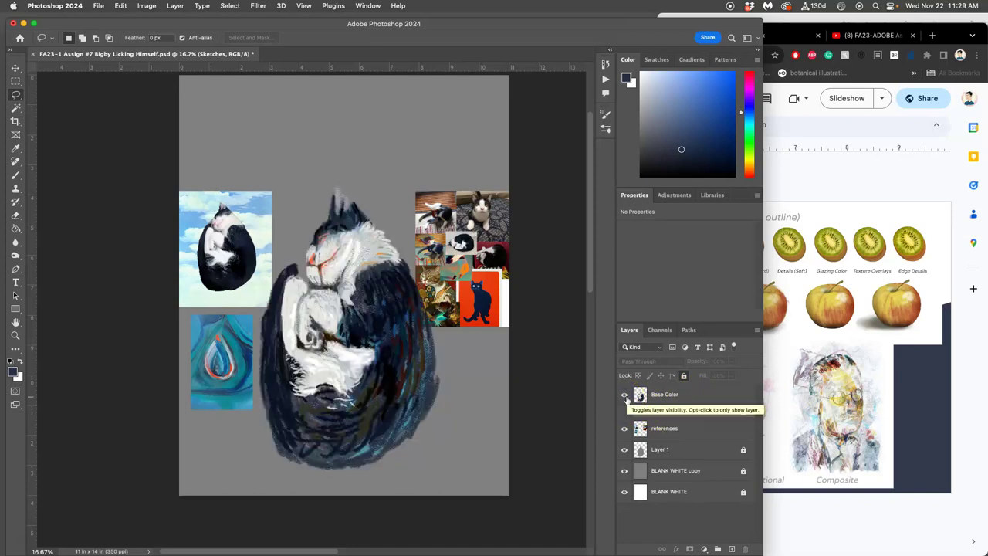
pyautogui.scroll(1, 355, 266)
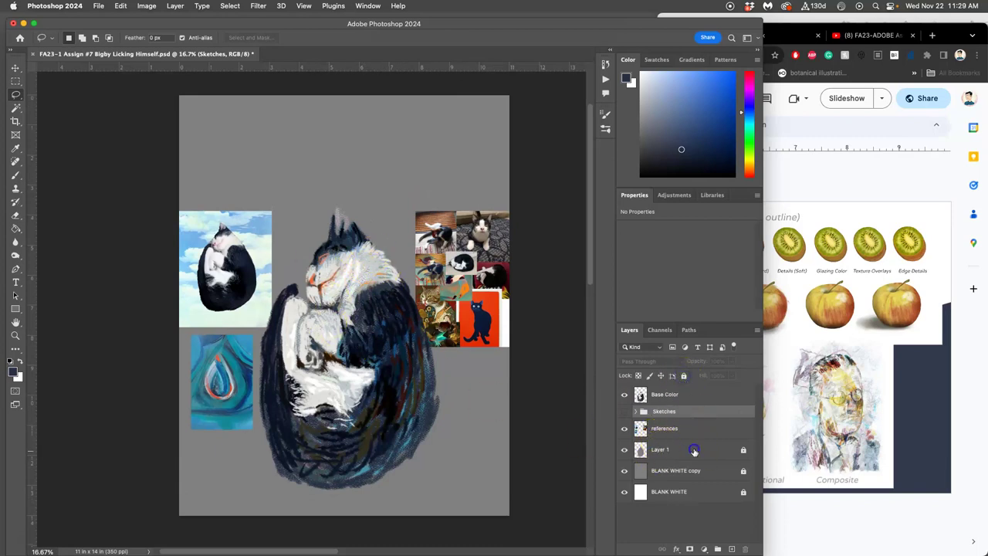
# Unlock Layer 1 and hide the BLANK WHITE copy, BLANK WHITE, references and Base Color layers to isolate the blurred gray shape.
pyautogui.click(695, 449)
pyautogui.click(683, 375)
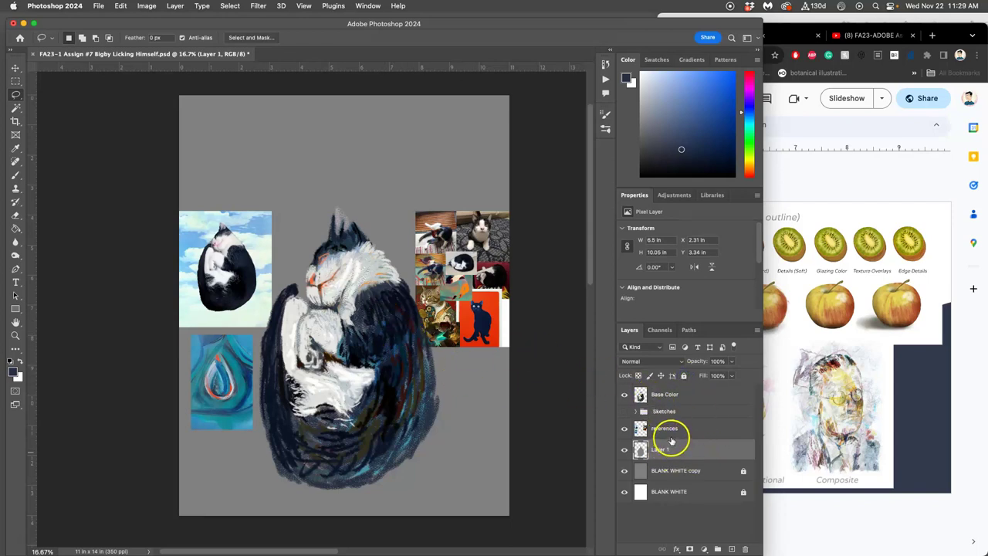
pyautogui.click(624, 470)
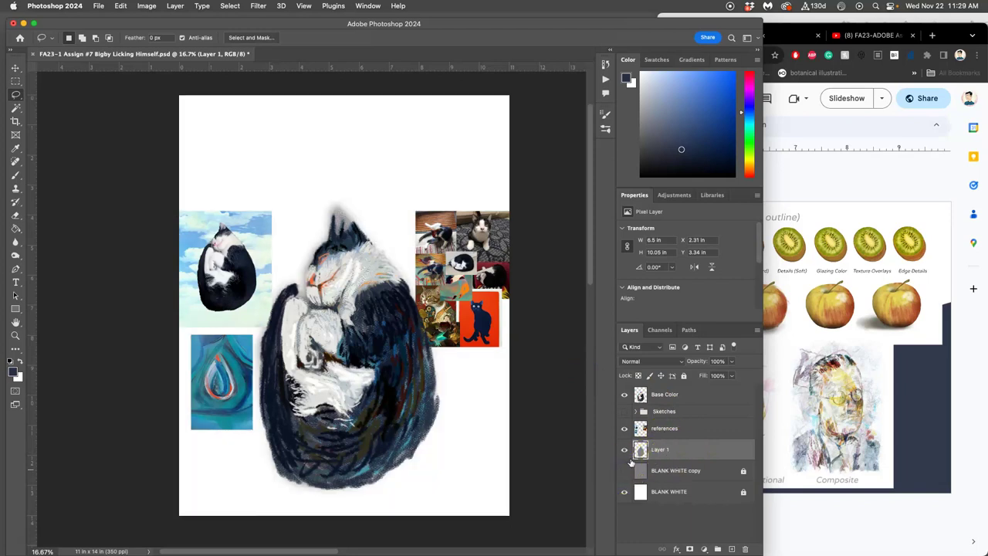
pyautogui.click(624, 490)
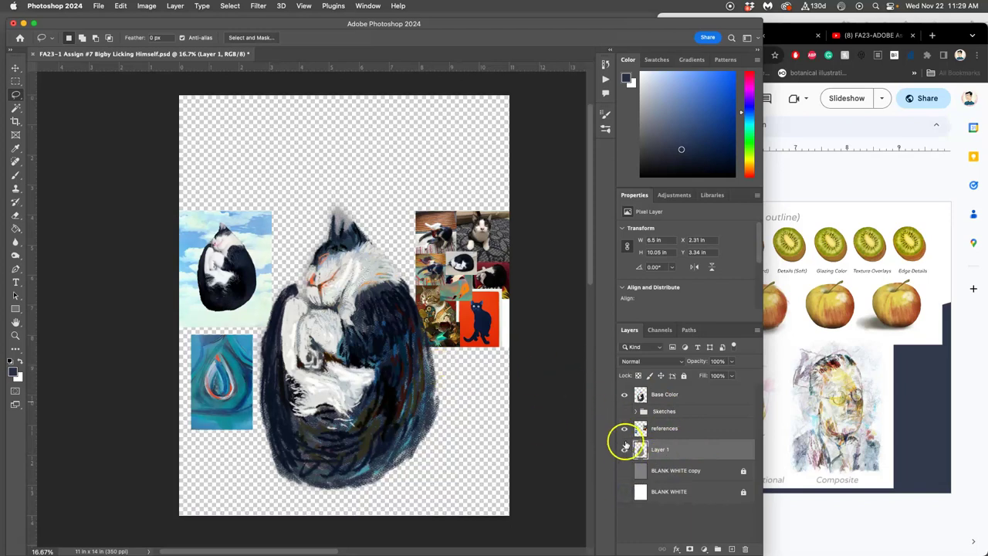
pyautogui.click(624, 429)
pyautogui.click(624, 394)
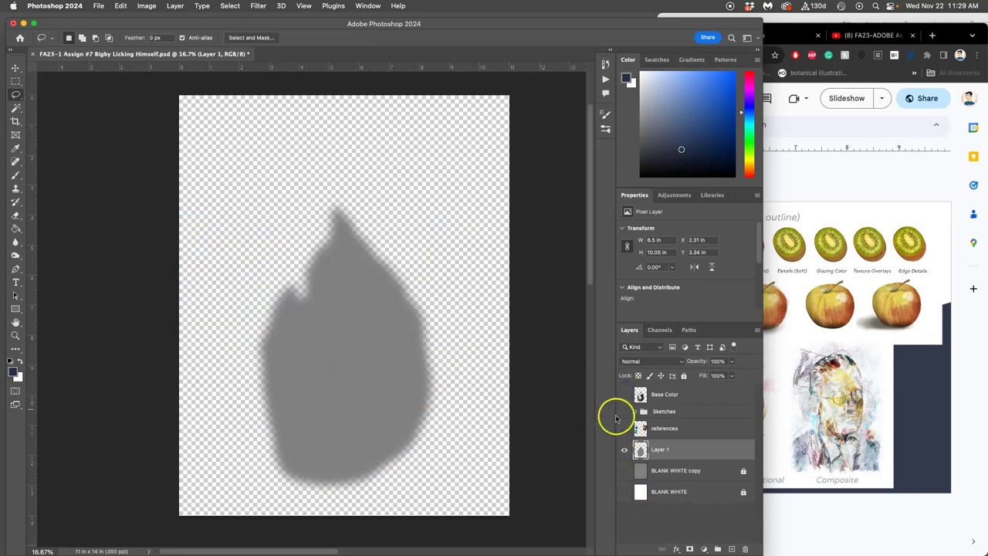
# Move Layer 1 directly beneath Base Color, show Base Color, and merge the two layers.
pyautogui.moveTo(668, 454); pyautogui.dragTo(664, 404)
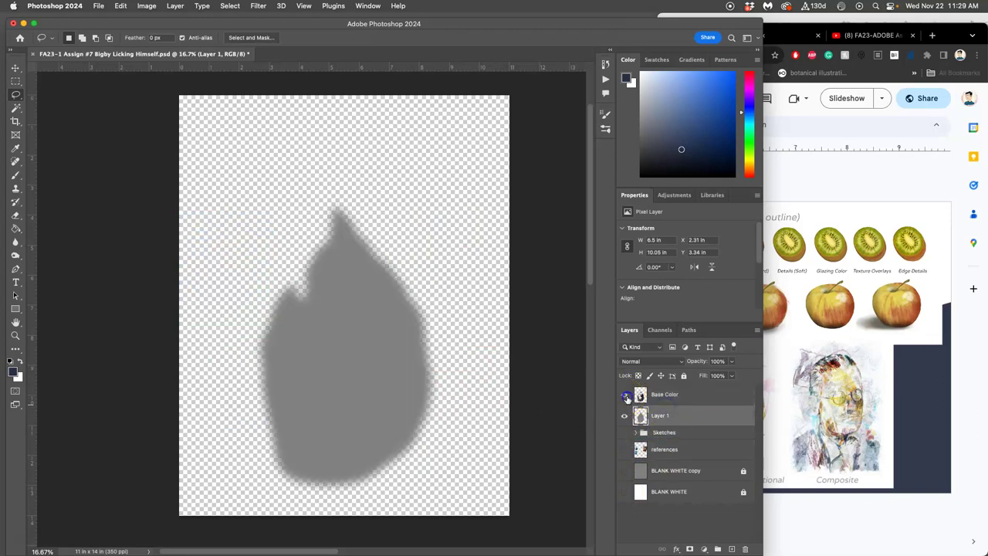
pyautogui.click(624, 395)
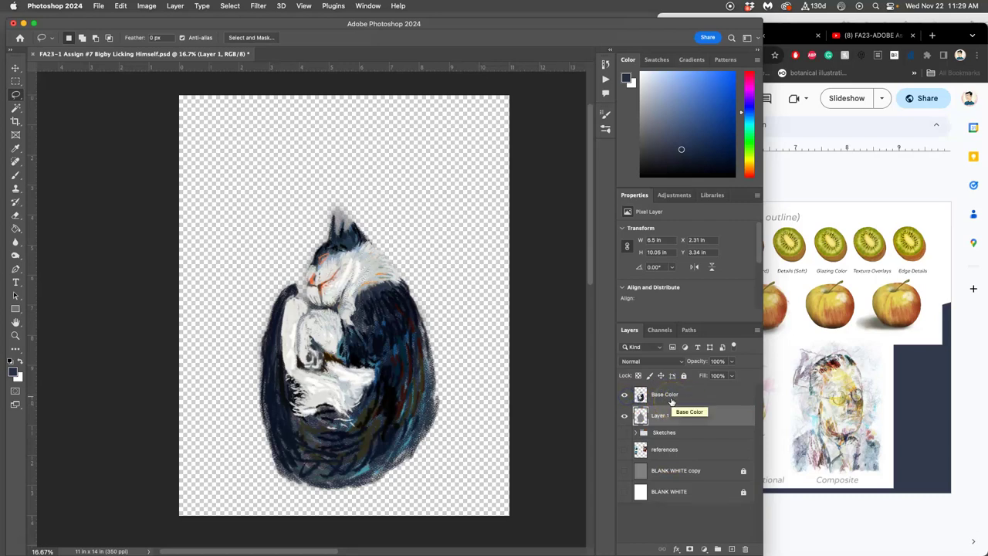
pyautogui.keyDown('shift'); pyautogui.click(677, 400); pyautogui.keyUp('shift')
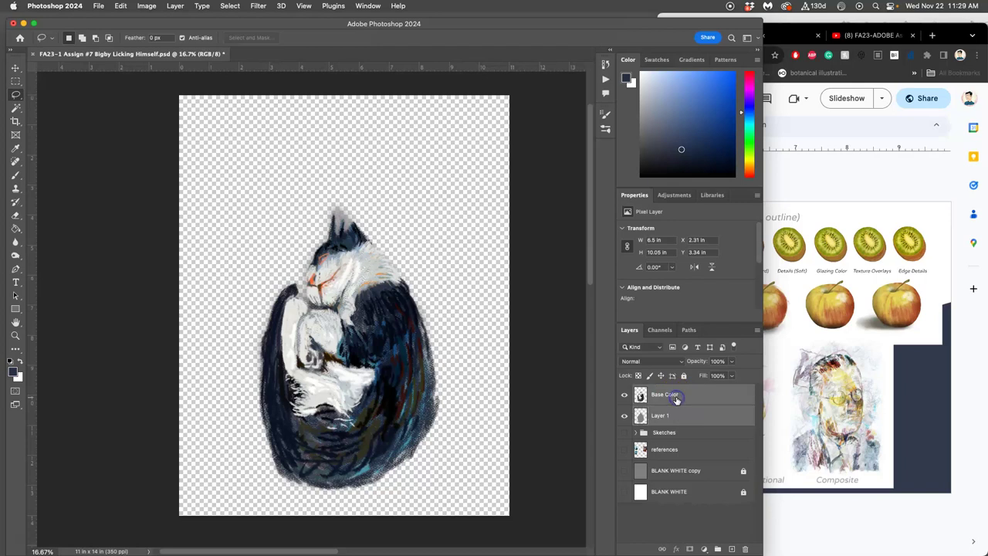
pyautogui.press('super+e')
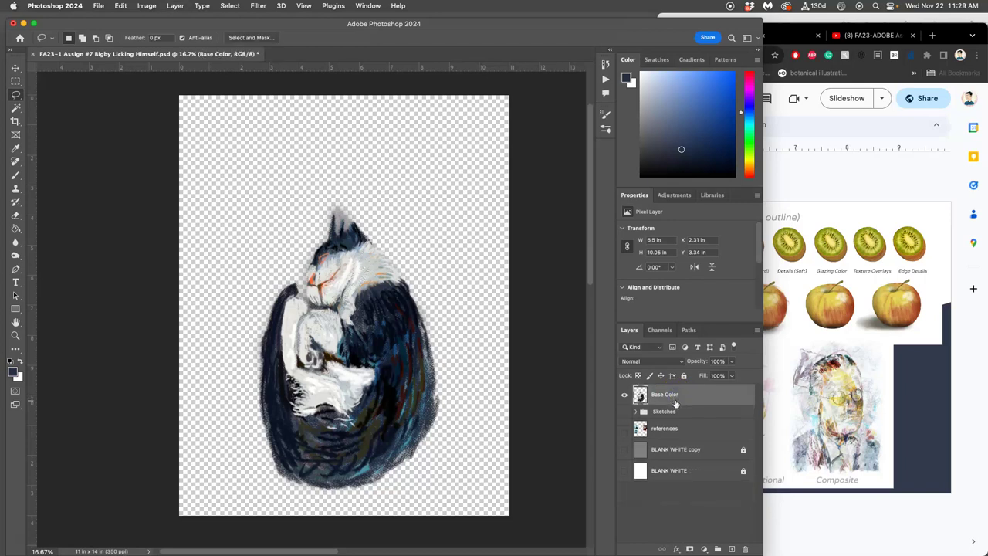
# Toggle the merged Base Color layer to check it, and show the BLANK WHITE and gray BLANK WHITE copy backgrounds.
pyautogui.click(625, 395)
pyautogui.click(624, 395)
pyautogui.click(624, 470)
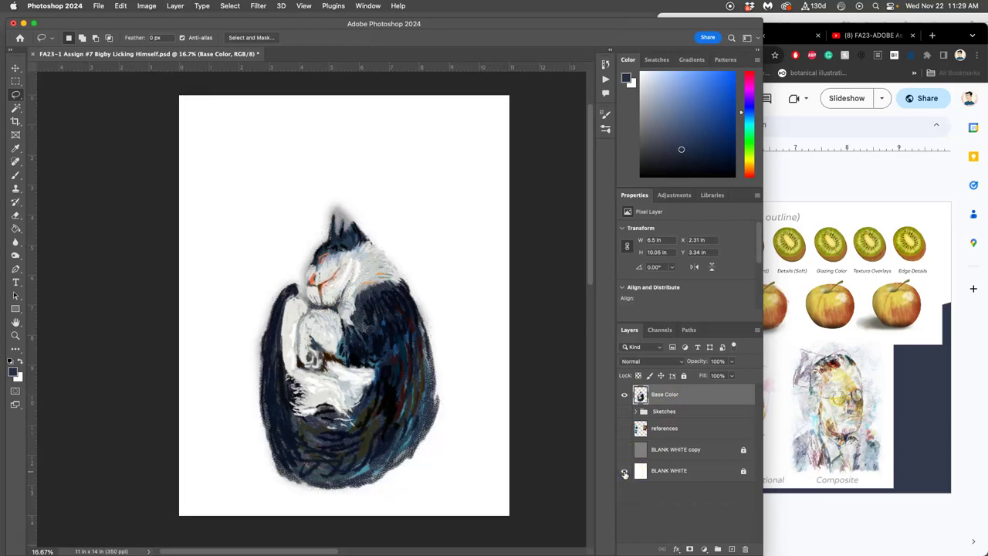
pyautogui.click(624, 449)
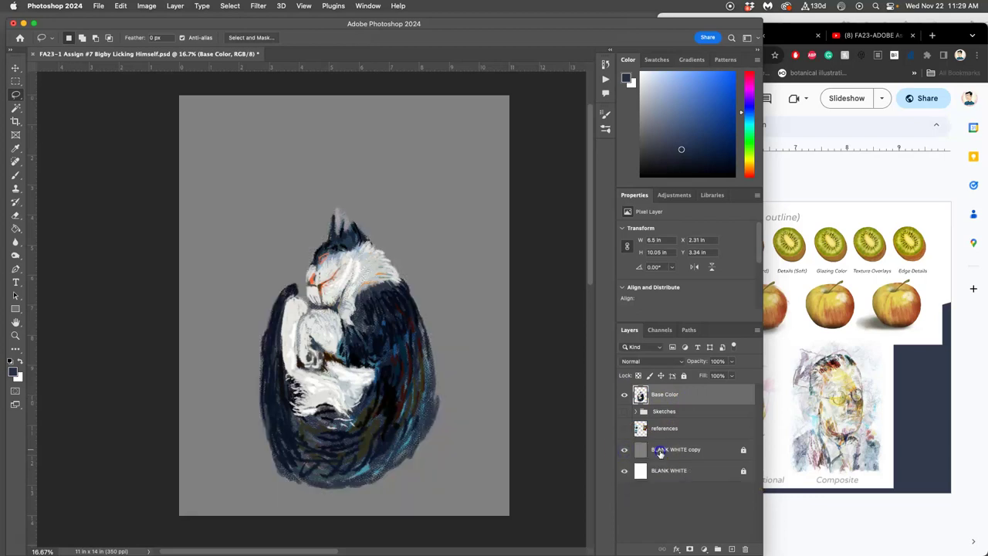
# Duplicate the gray BLANK WHITE copy layer and fill the duplicate with black.
pyautogui.click(659, 454)
pyautogui.press('super+j')
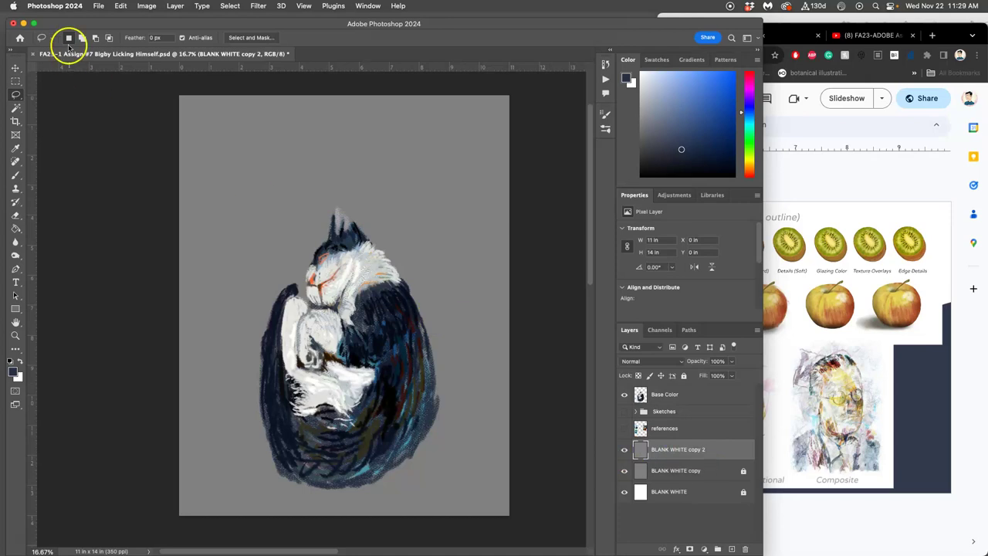
pyautogui.click(121, 6)
pyautogui.click(125, 162)
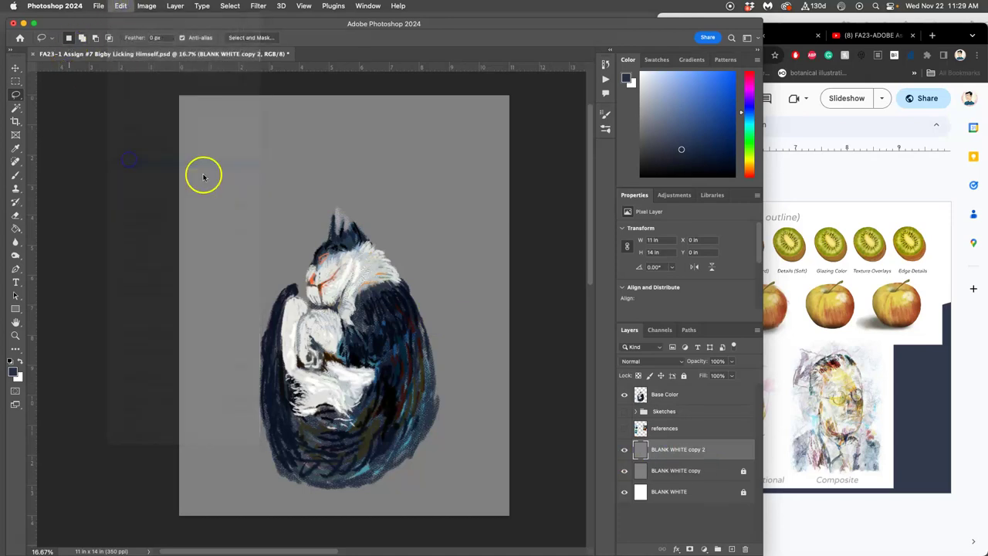
pyautogui.click(479, 227)
pyautogui.click(480, 205)
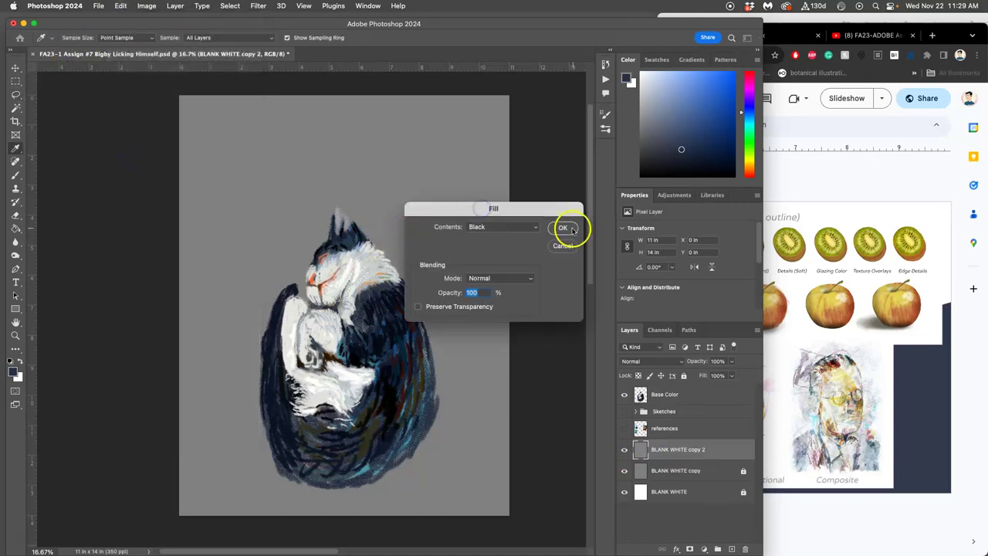
pyautogui.click(563, 228)
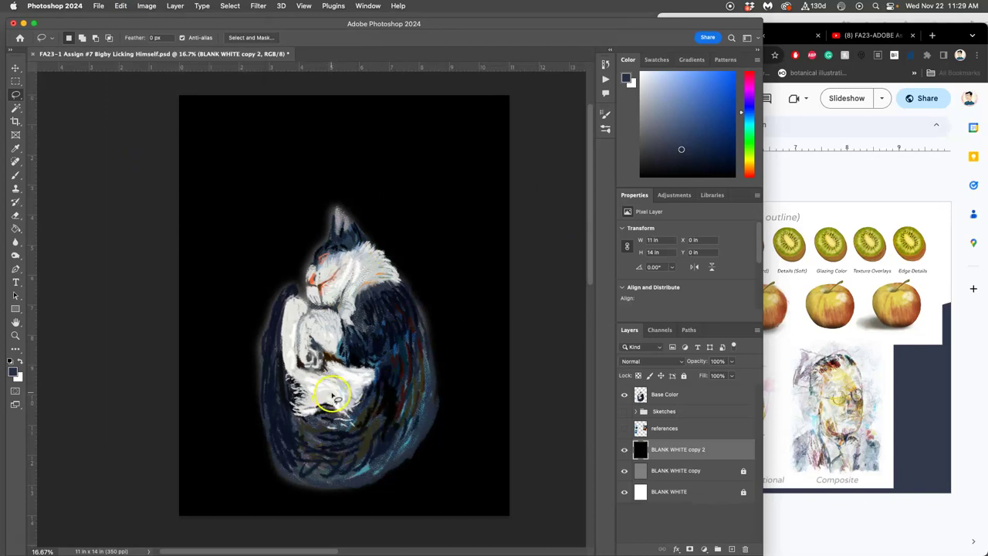
# Scale the Base Color cat up to about 8.85 by 13.7 inches and center it on the canvas.
pyautogui.click(667, 396)
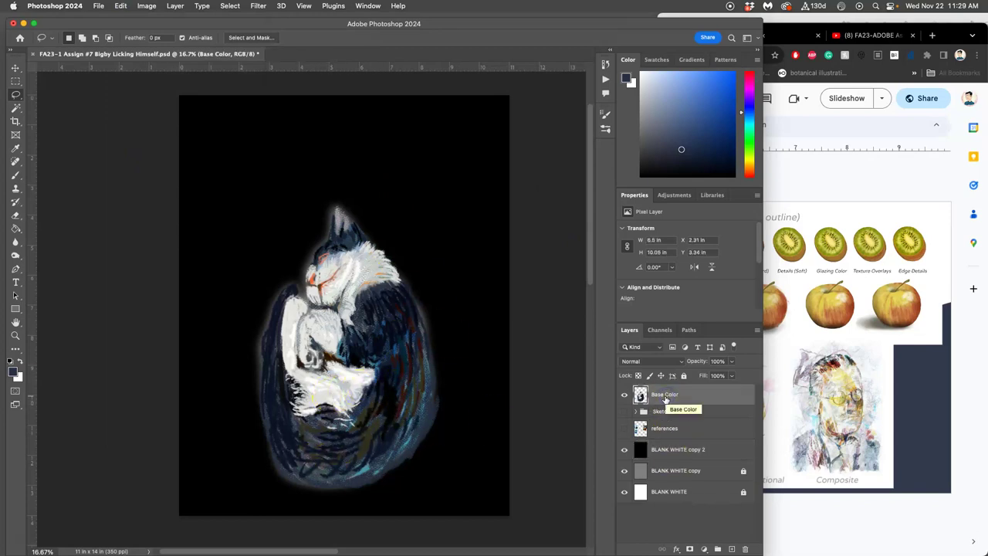
pyautogui.hotkey('ctrl', 't')
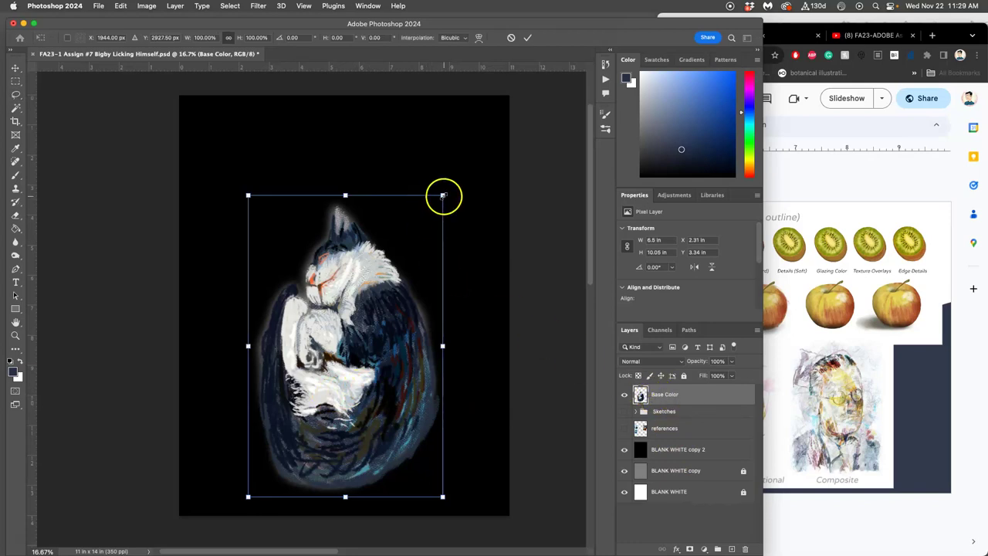
pyautogui.moveTo(442, 195); pyautogui.dragTo(505, 160)
pyautogui.moveTo(425, 246)
pyautogui.mouseDown()
pyautogui.moveTo(413, 254)
pyautogui.moveTo(407, 230)
pyautogui.moveTo(407, 245)
pyautogui.mouseUp()
pyautogui.press('Return')
pyautogui.press('l')
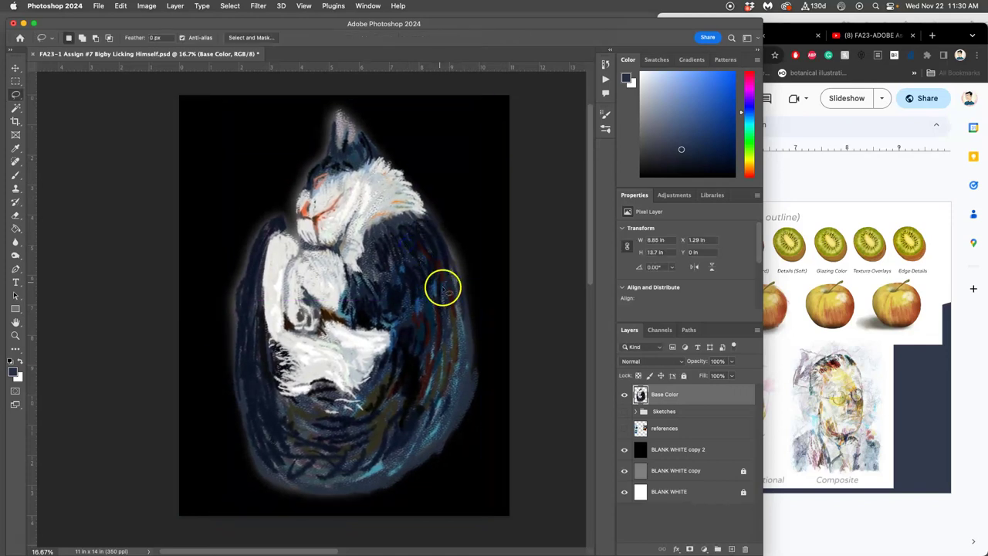
# Examine the enlarged cat's brushwork up close, from the face and paws down to the lower body.
pyautogui.press('super+equal')
pyautogui.press('super+equal')
pyautogui.press('super+equal')
pyautogui.scroll(5, 307, 361)
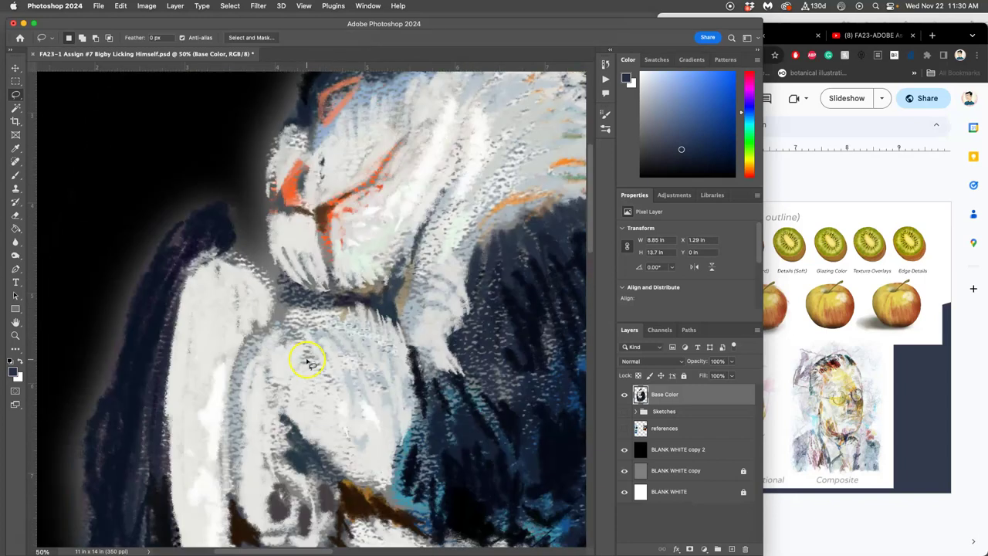
pyautogui.scroll(2, 463, 254)
pyautogui.hscroll(4, 463, 255)
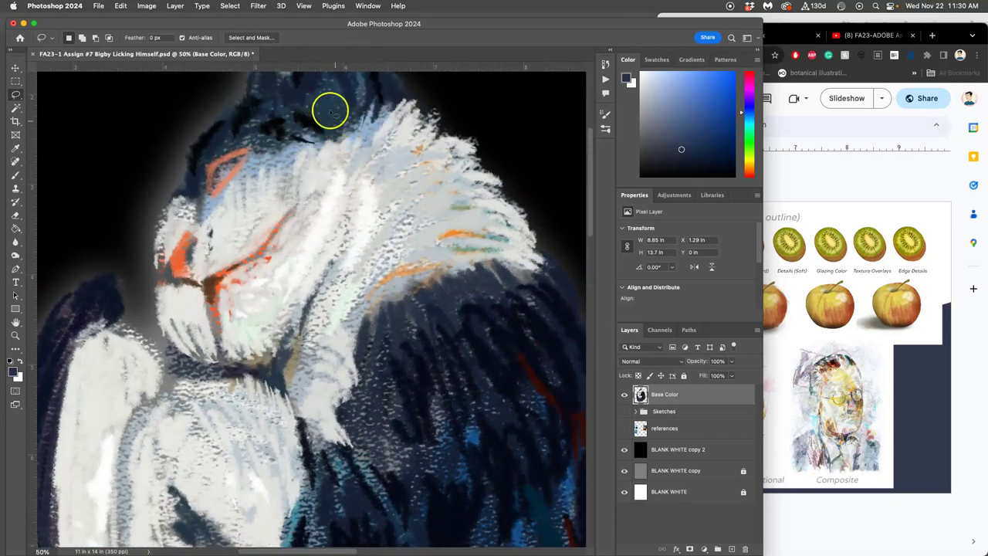
pyautogui.scroll(-2, 427, 249)
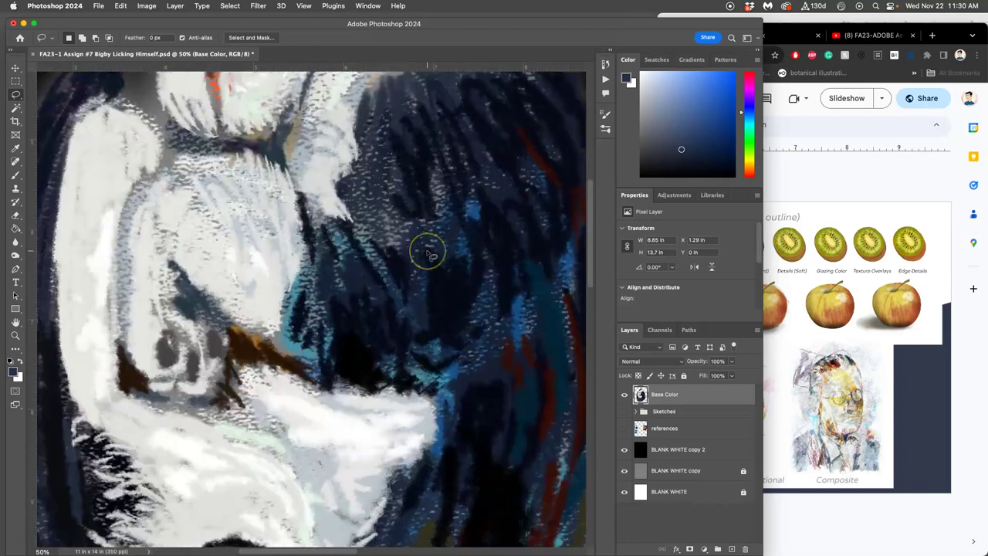
pyautogui.scroll(-10, 430, 255)
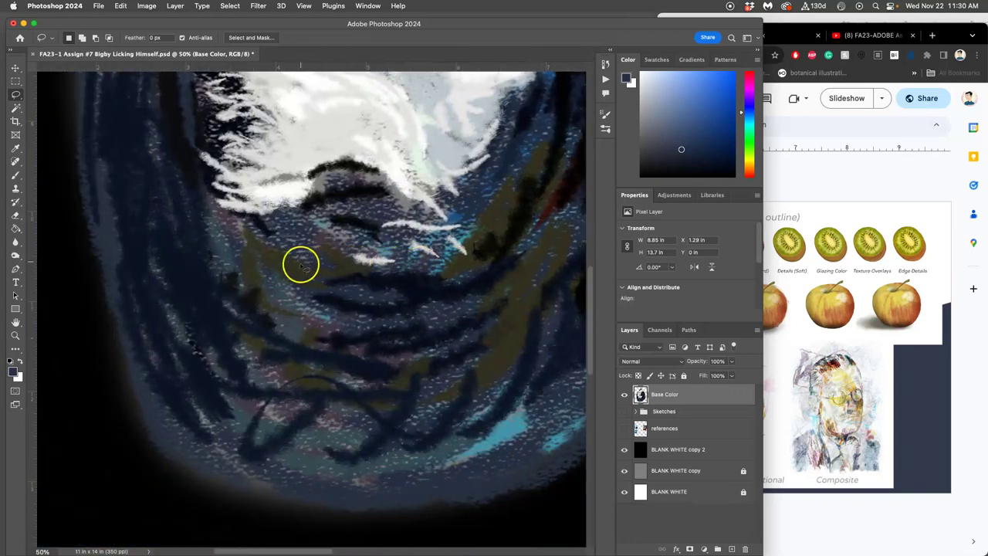
pyautogui.press('super+minus')
pyautogui.press('super+minus')
pyautogui.press('super+minus')
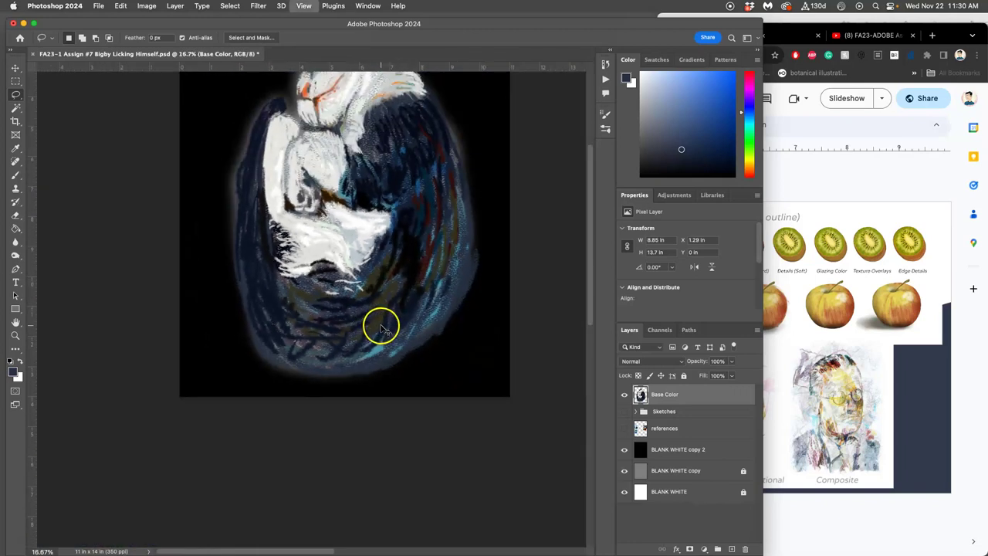
pyautogui.press('super+minus')
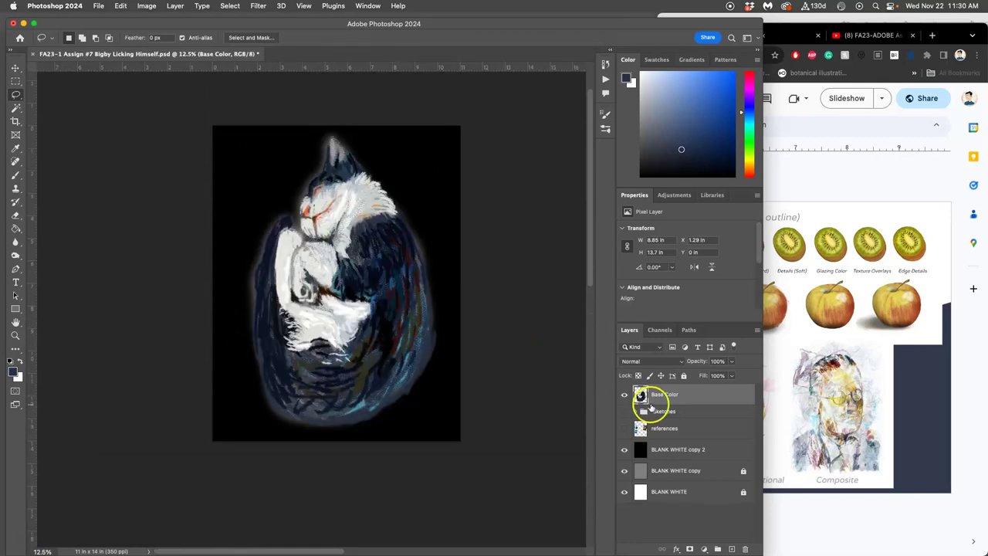
# Lock the Base Color layer, show the references layer, and move the reference images to the canvas's upper edge.
pyautogui.click(683, 377)
pyautogui.click(625, 430)
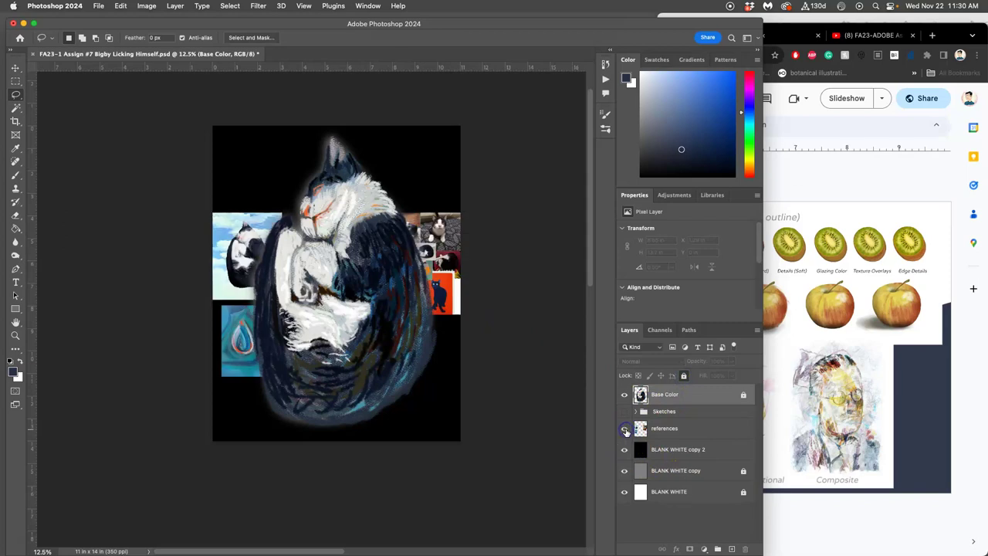
pyautogui.click(657, 432)
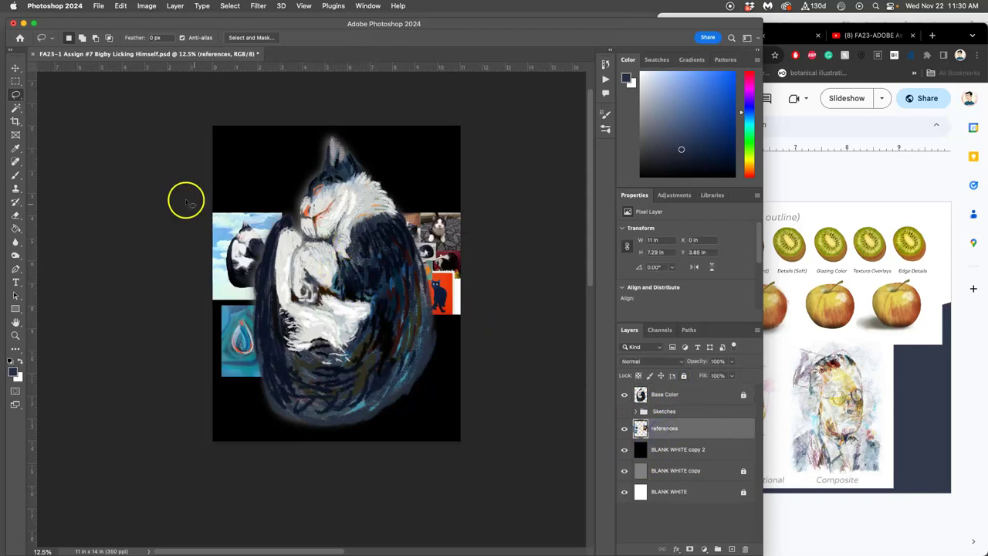
pyautogui.click(15, 67)
pyautogui.moveTo(221, 214); pyautogui.dragTo(239, 142)
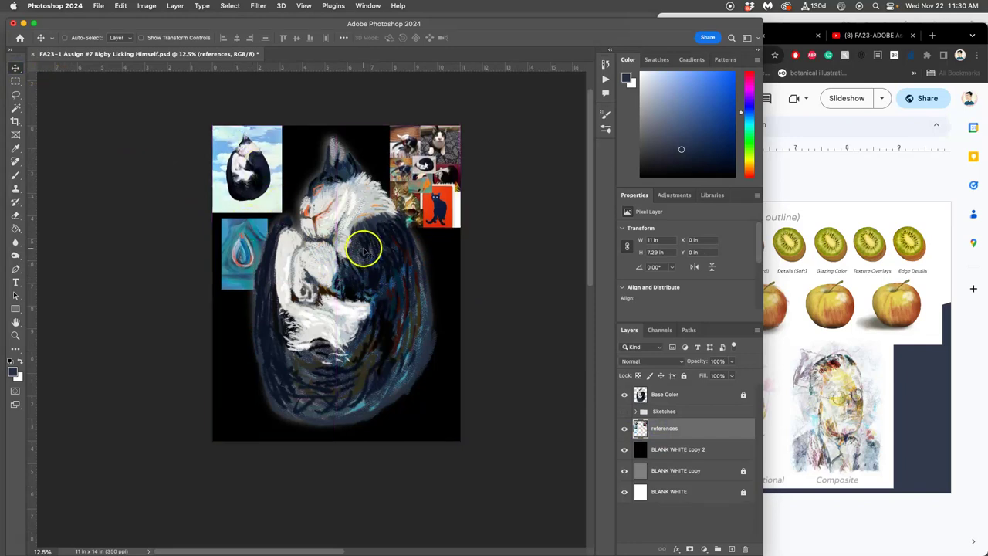
# Hide the black background layer, compare the painting against white and gray, and select the gray BLANK WHITE copy layer.
pyautogui.click(625, 449)
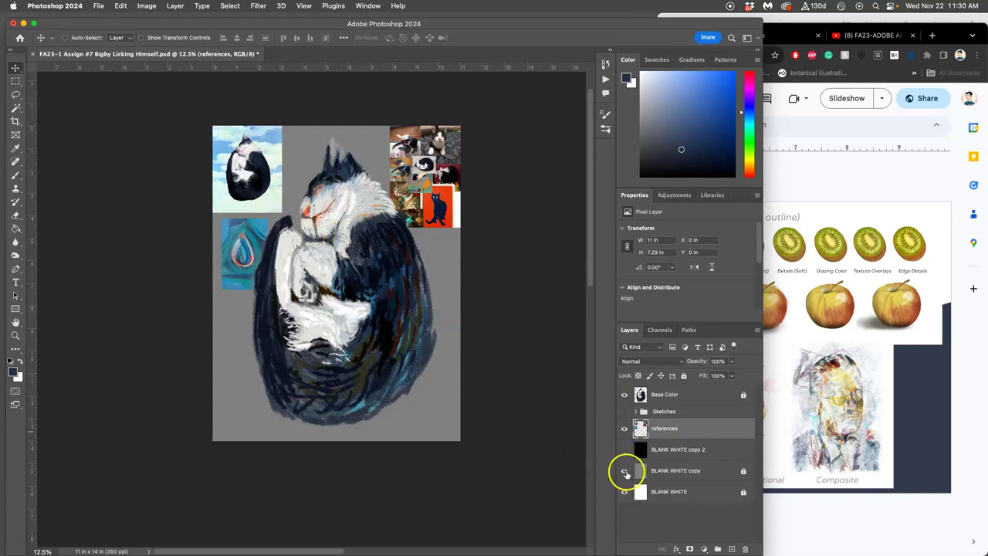
pyautogui.click(626, 471)
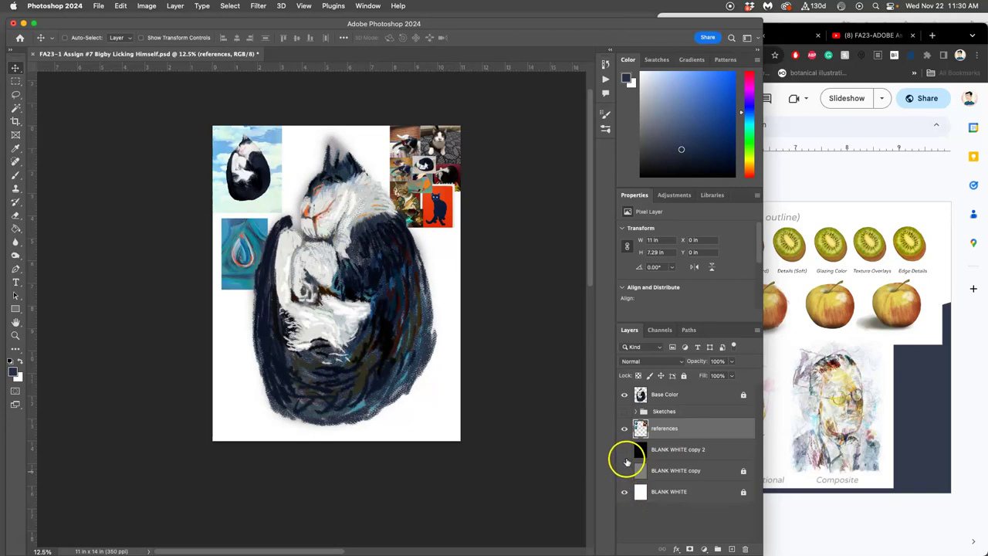
pyautogui.click(625, 470)
pyautogui.click(667, 471)
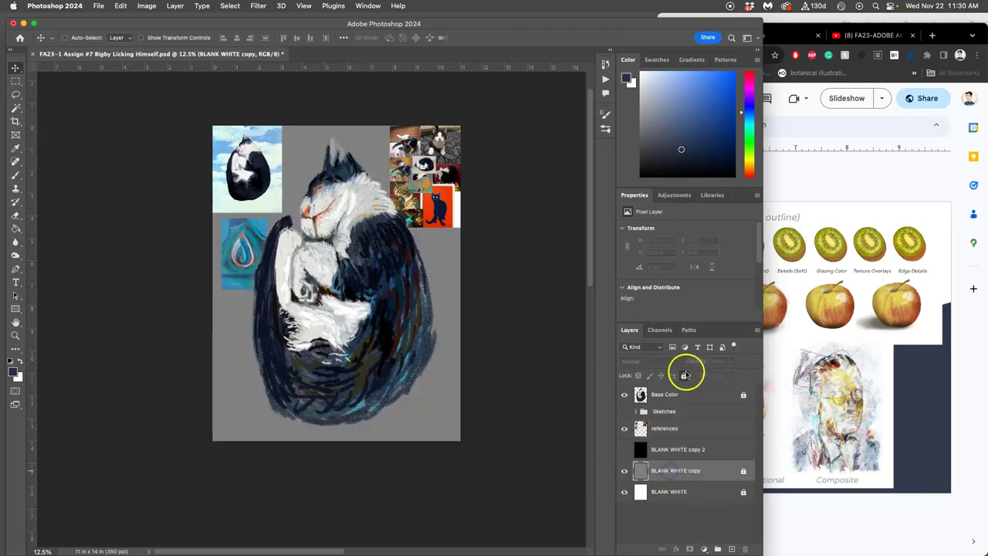
# Lower the gray BLANK WHITE copy layer's opacity to 21% and lock the layer.
pyautogui.click(731, 361)
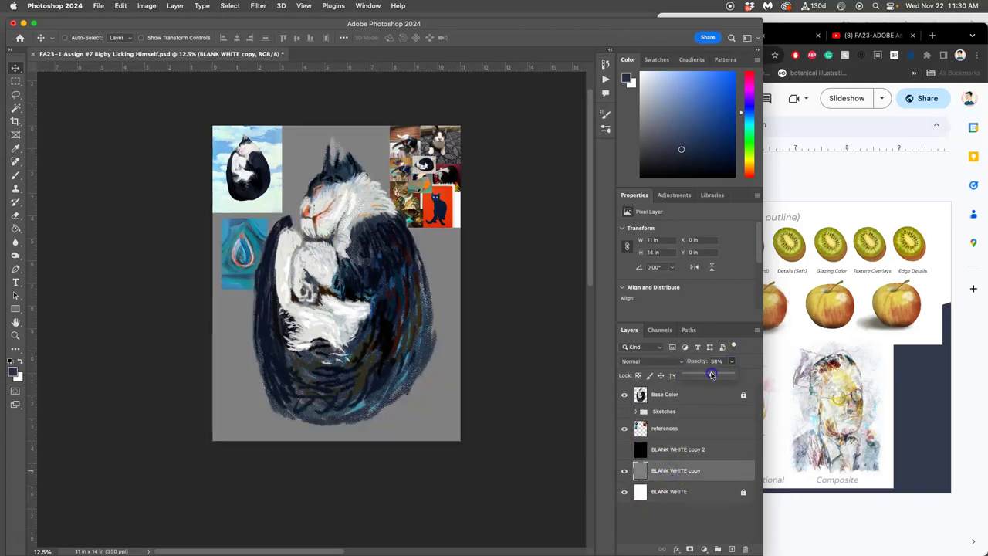
pyautogui.moveTo(709, 374); pyautogui.dragTo(694, 374)
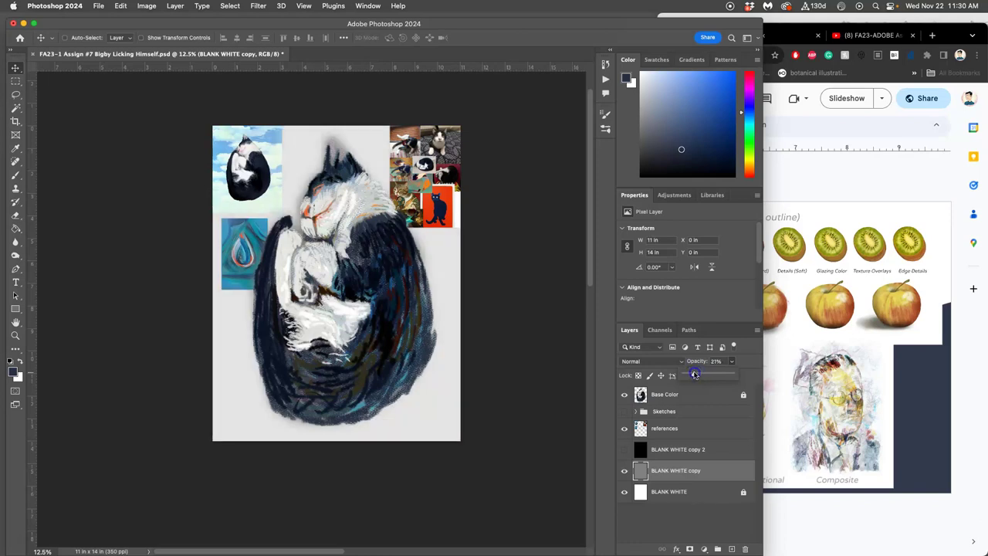
pyautogui.click(364, 227)
pyautogui.click(698, 471)
pyautogui.click(684, 376)
# Lock the BLANK WHITE copy 2 layer, the references layer, and the Sketches group.
pyautogui.click(650, 449)
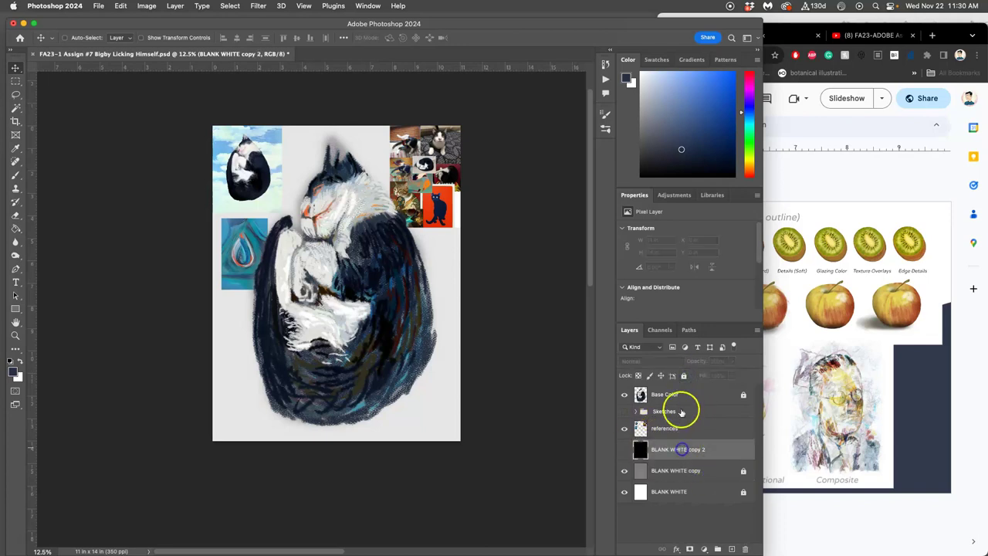
pyautogui.click(679, 429)
pyautogui.click(683, 376)
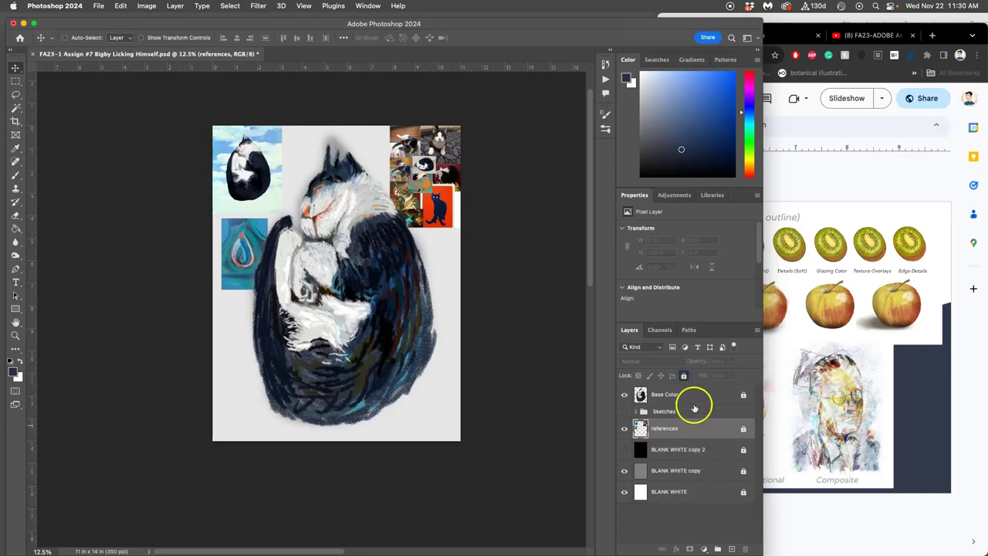
pyautogui.click(688, 411)
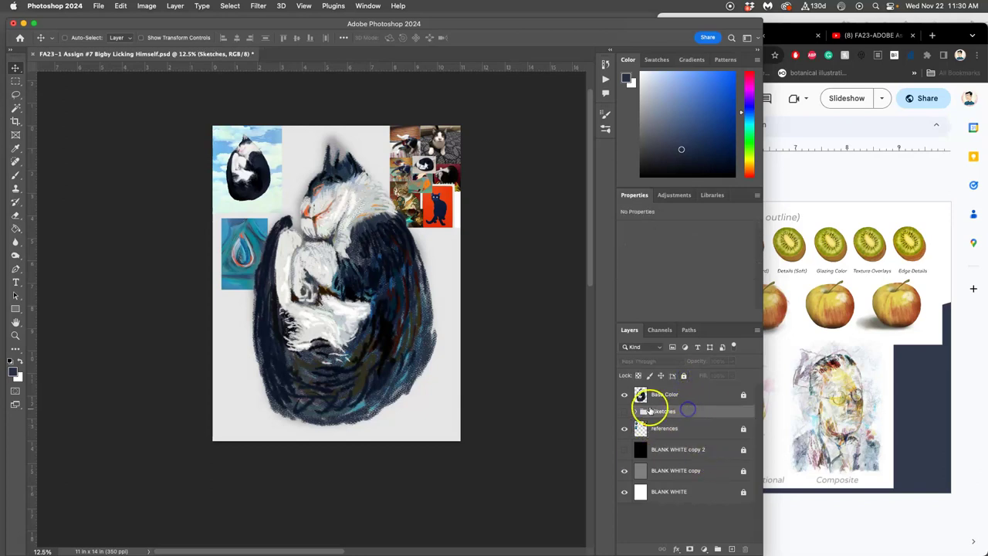
# Create a new layer above Base Color and name it Refined Paint.
pyautogui.click(682, 397)
pyautogui.click(732, 548)
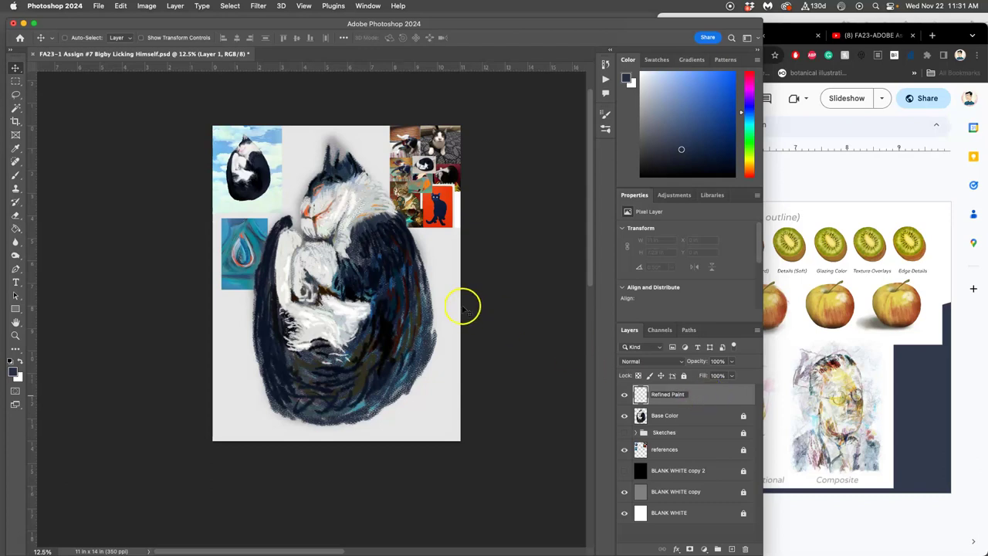
pyautogui.click(706, 398)
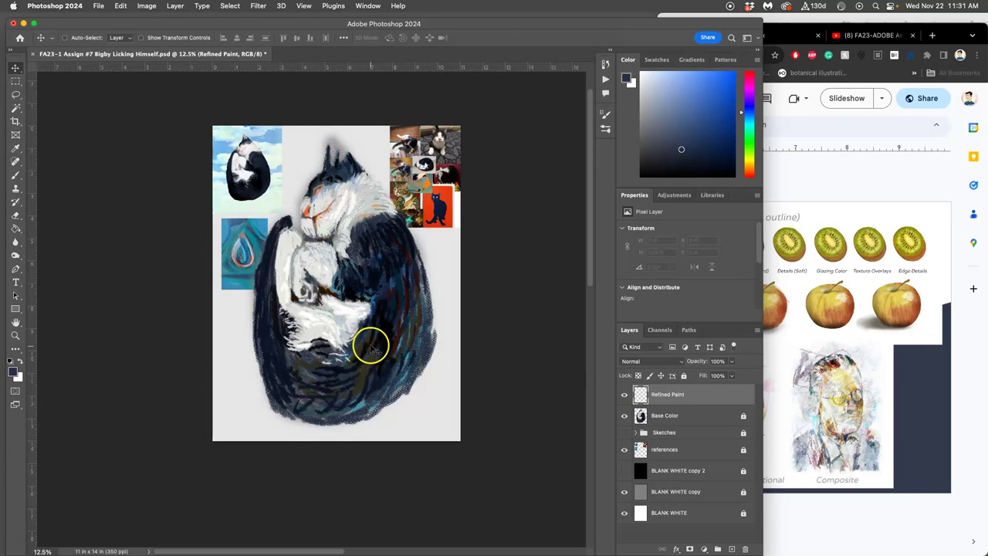
# Minimize the Introduction to Digital Painting slides window to uncover the cat reference photo behind it.
pyautogui.press('super+plus')
pyautogui.press('super+plus')
pyautogui.scroll(4, 371, 320)
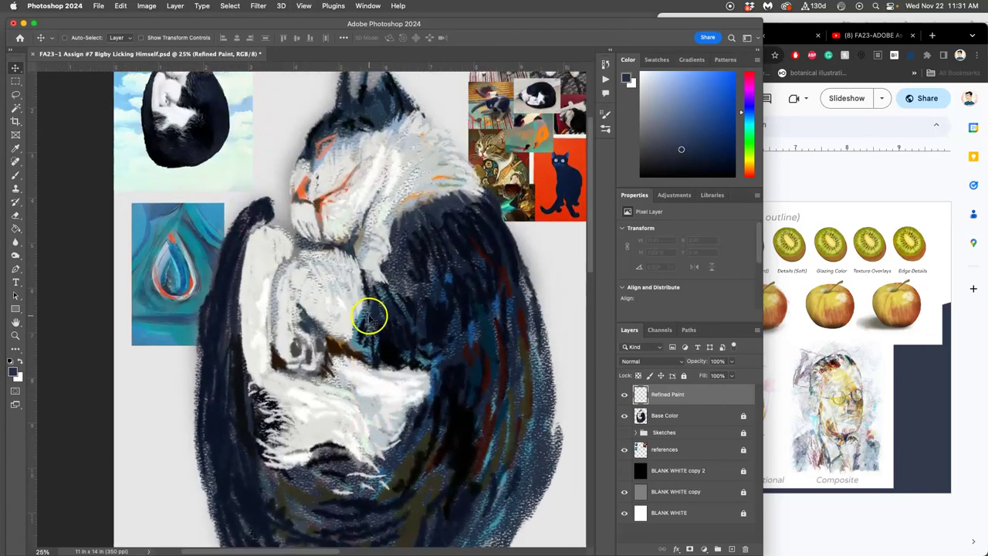
pyautogui.scroll(2, 371, 313)
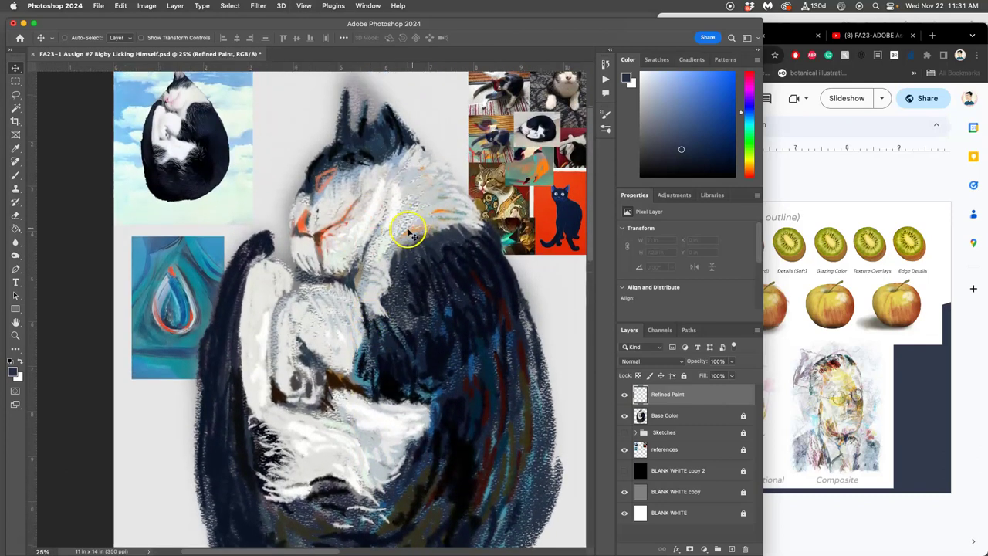
pyautogui.scroll(3, 409, 233)
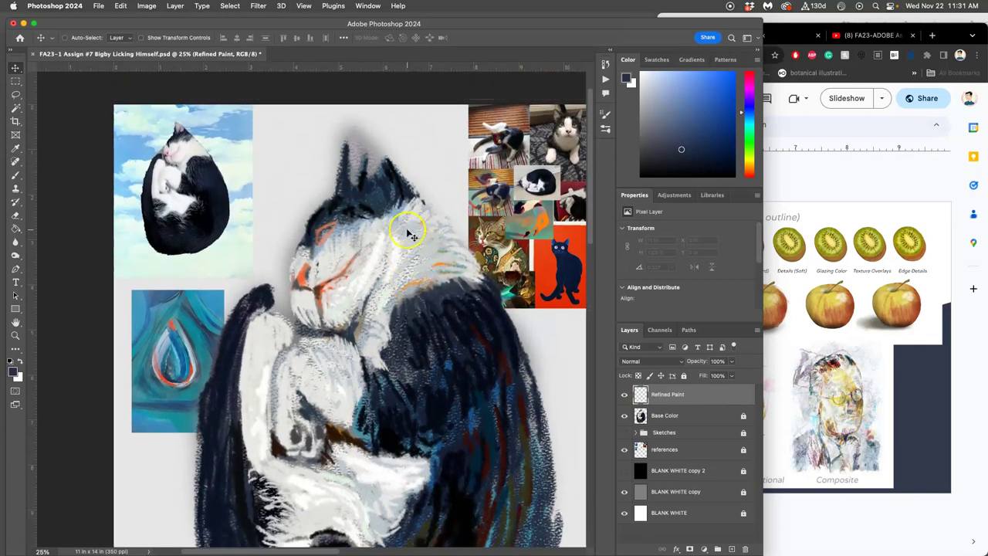
pyautogui.click(952, 31)
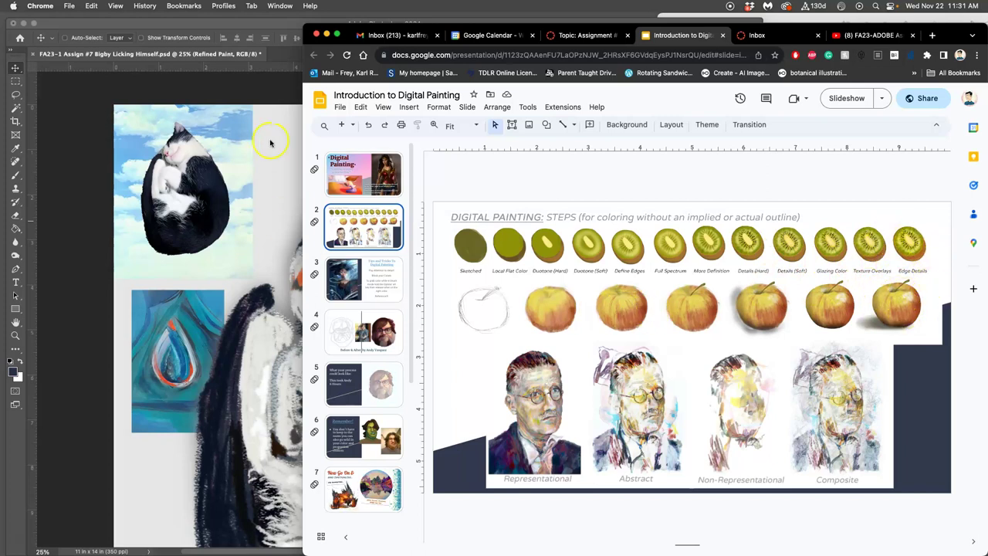
pyautogui.click(327, 35)
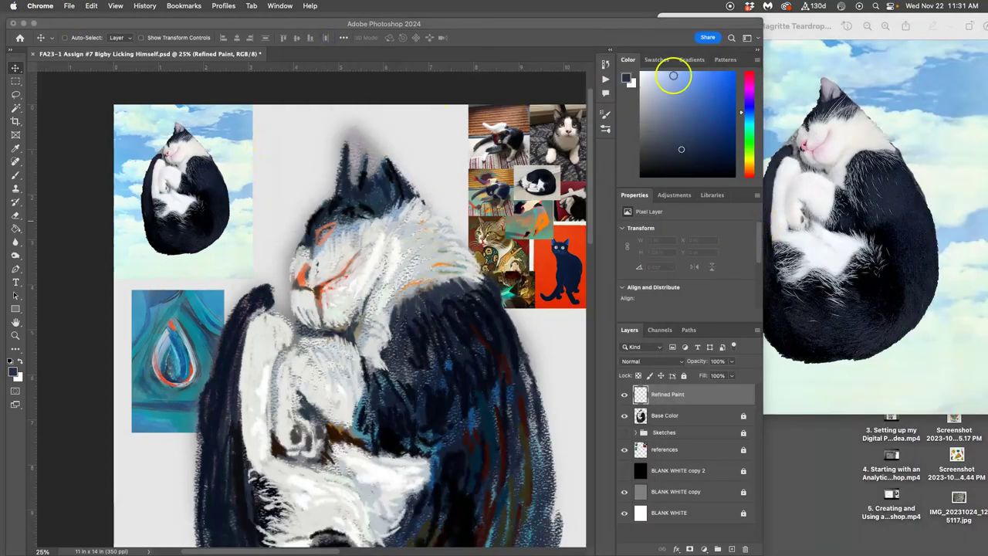
# Arrange the painting's window and the Bigby Magritte Teardrop reference photo side by side.
pyautogui.moveTo(761, 27); pyautogui.dragTo(747, 27)
pyautogui.moveTo(831, 18); pyautogui.dragTo(864, 19)
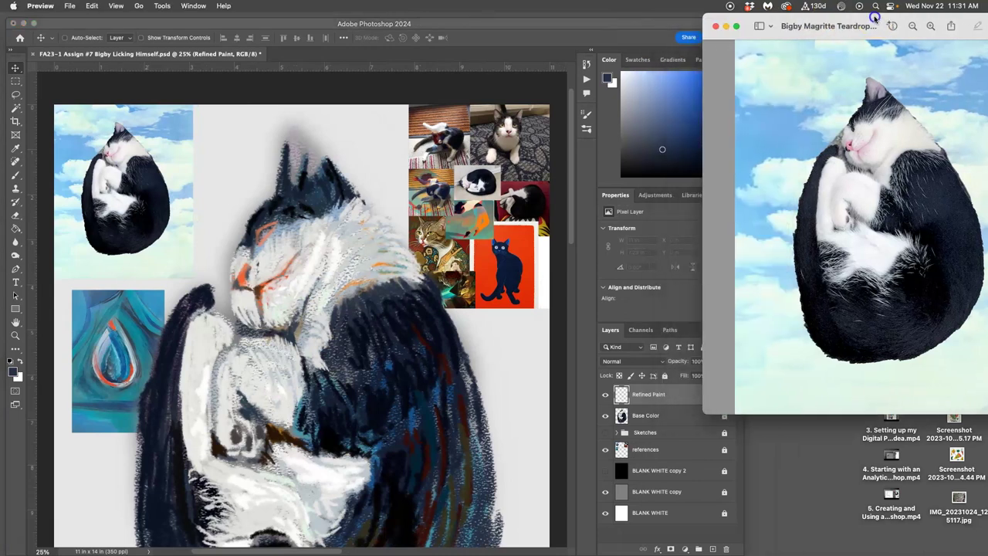
pyautogui.click(661, 25)
pyautogui.moveTo(743, 25); pyautogui.dragTo(774, 24)
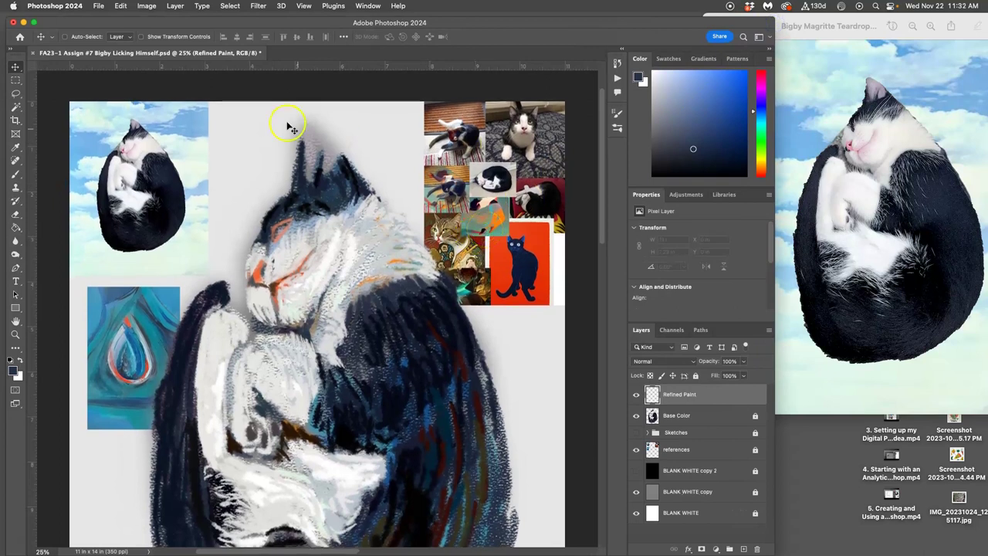
# Activate the Brush tool with the FA23-2 Karl - 2 brush preset.
pyautogui.click(17, 177)
pyautogui.click(80, 41)
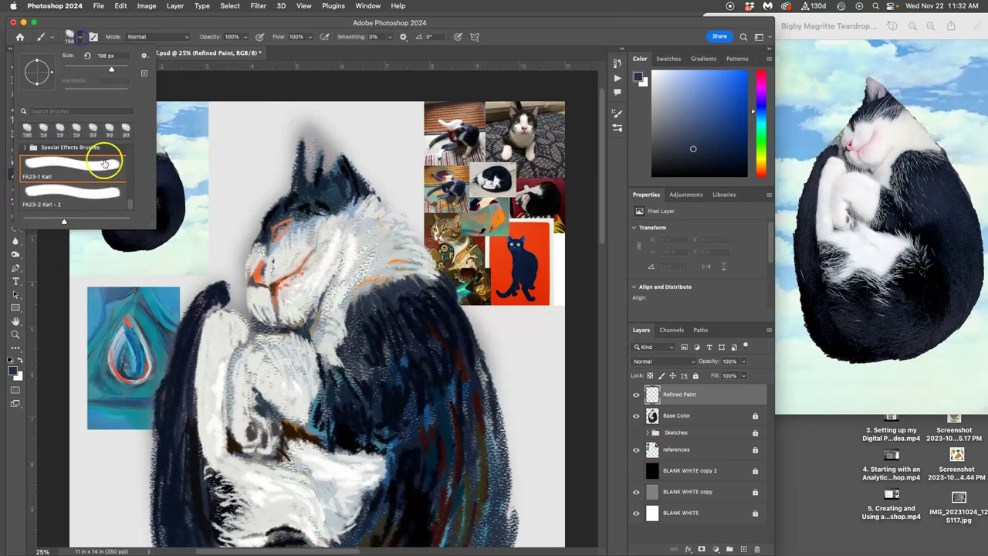
pyautogui.moveTo(130, 203)
pyautogui.mouseDown()
pyautogui.moveTo(130, 194)
pyautogui.moveTo(129, 212)
pyautogui.mouseUp()
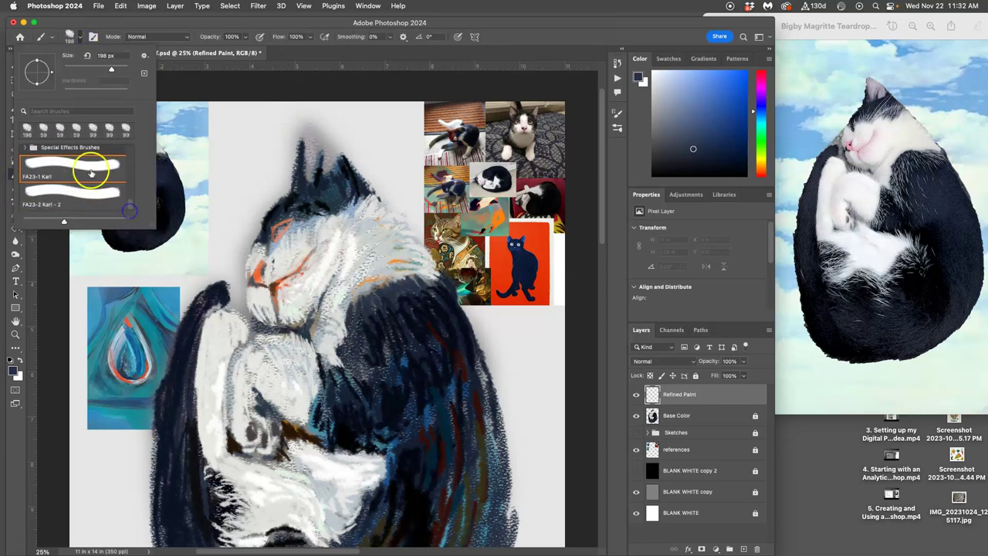
pyautogui.click(86, 199)
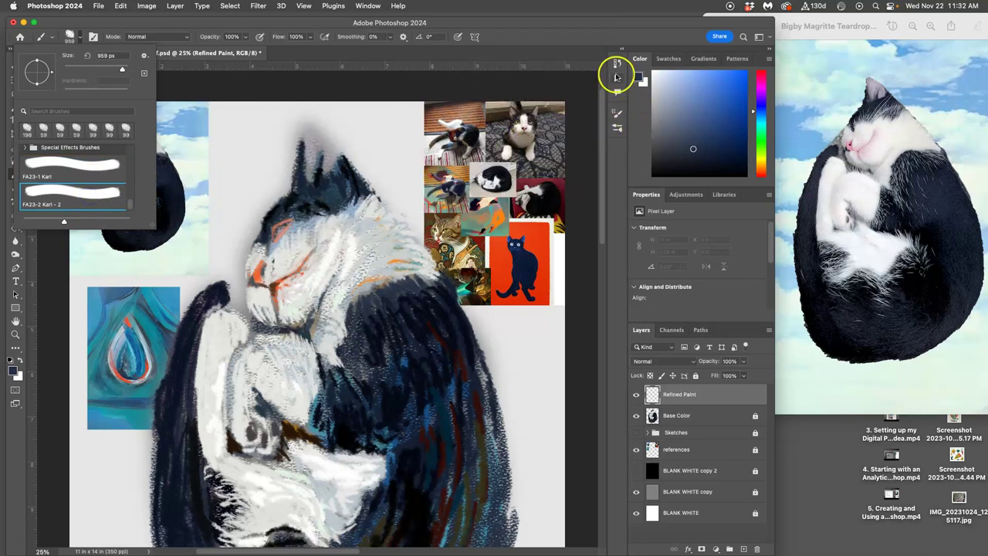
# Set the brush's Shape Dynamics size control to Pen Pressure, try a stroke near the cat's face, and undo it.
pyautogui.click(617, 113)
pyautogui.click(618, 114)
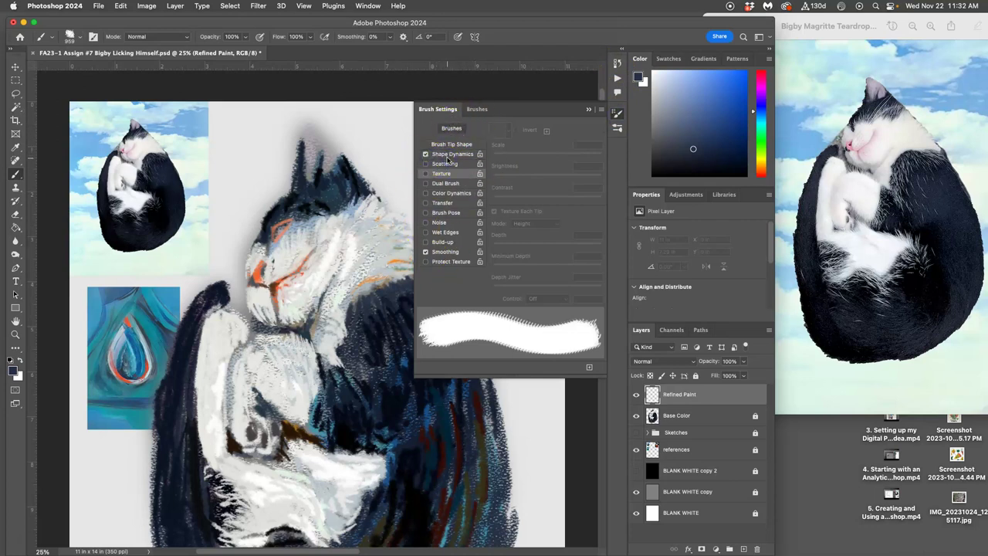
pyautogui.click(450, 155)
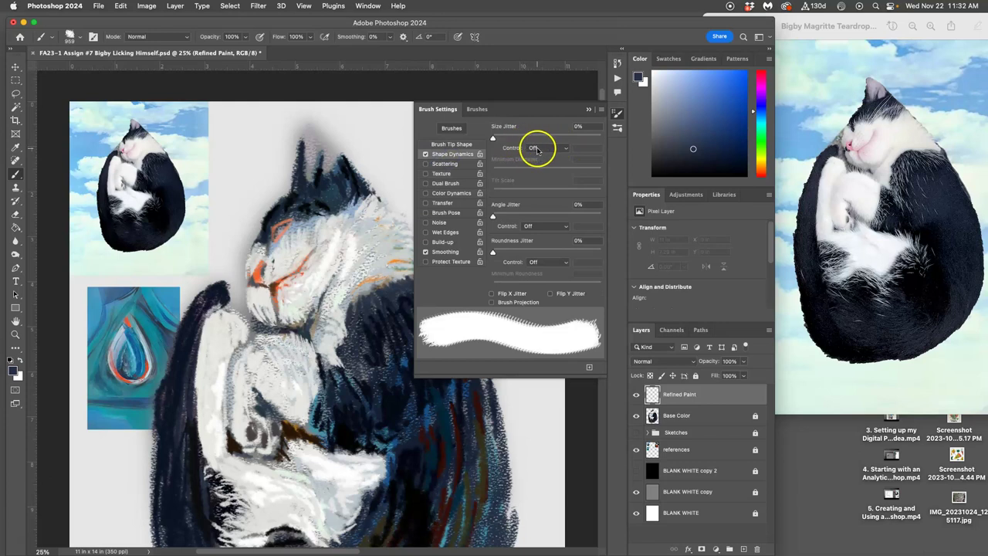
pyautogui.click(540, 149)
pyautogui.click(546, 165)
pyautogui.moveTo(232, 155)
pyautogui.mouseDown()
pyautogui.moveTo(220, 165)
pyautogui.moveTo(213, 220)
pyautogui.moveTo(77, 474)
pyautogui.moveTo(254, 364)
pyautogui.mouseUp()
pyautogui.press('super+z')
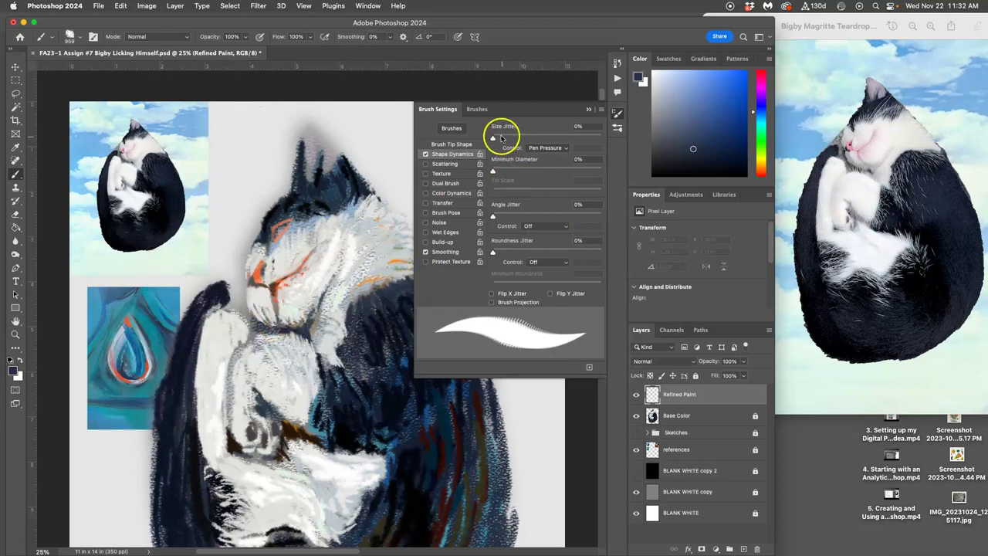
# Set the brush's size jitter to 19%, angle jitter to 19%, and roundness jitter to 90%.
pyautogui.click(504, 138)
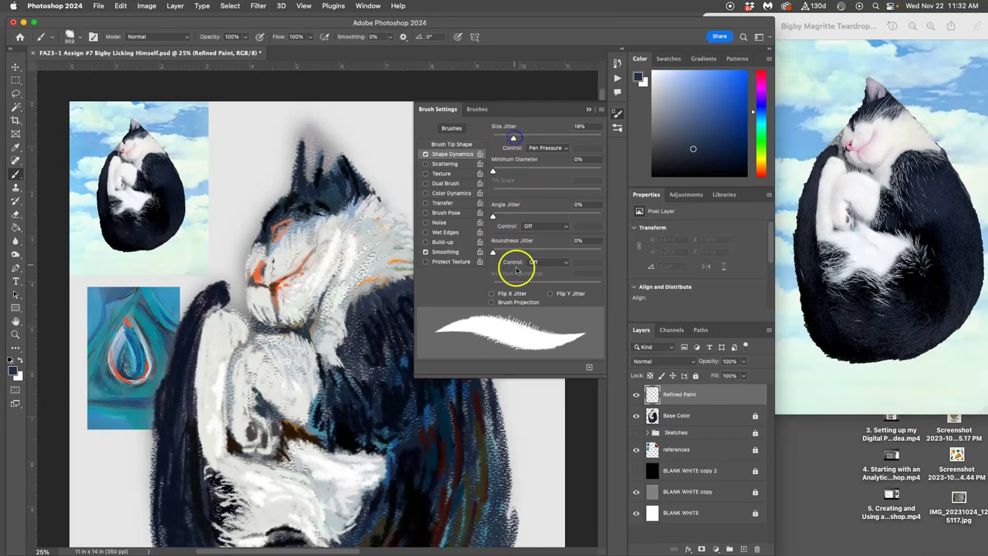
pyautogui.moveTo(494, 216); pyautogui.dragTo(513, 217)
pyautogui.moveTo(493, 252); pyautogui.dragTo(538, 255)
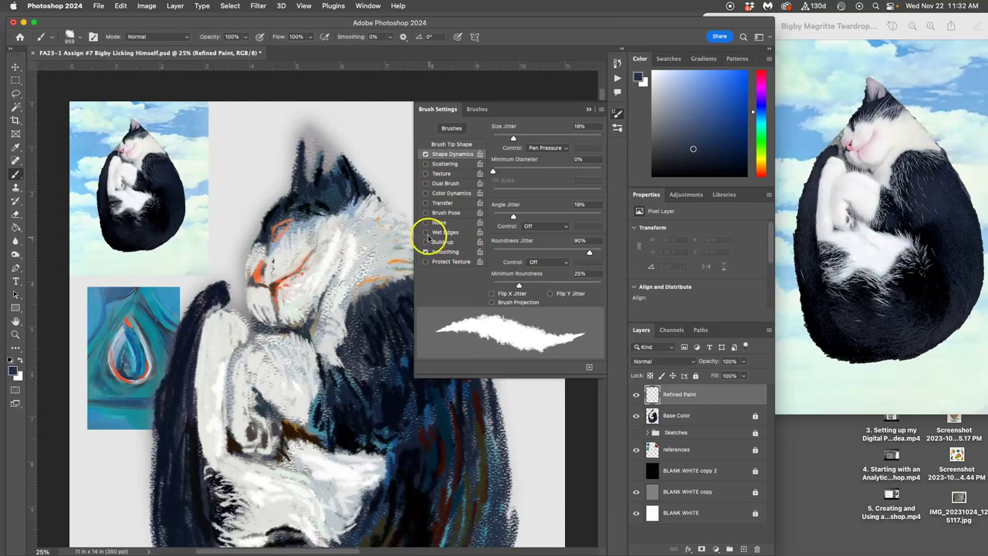
# Enable brush texture with scale 43%, brightness 64, contrast -11, depth 13%, and depth jitter 16%, and test it with a stroke that is undone.
pyautogui.click(425, 176)
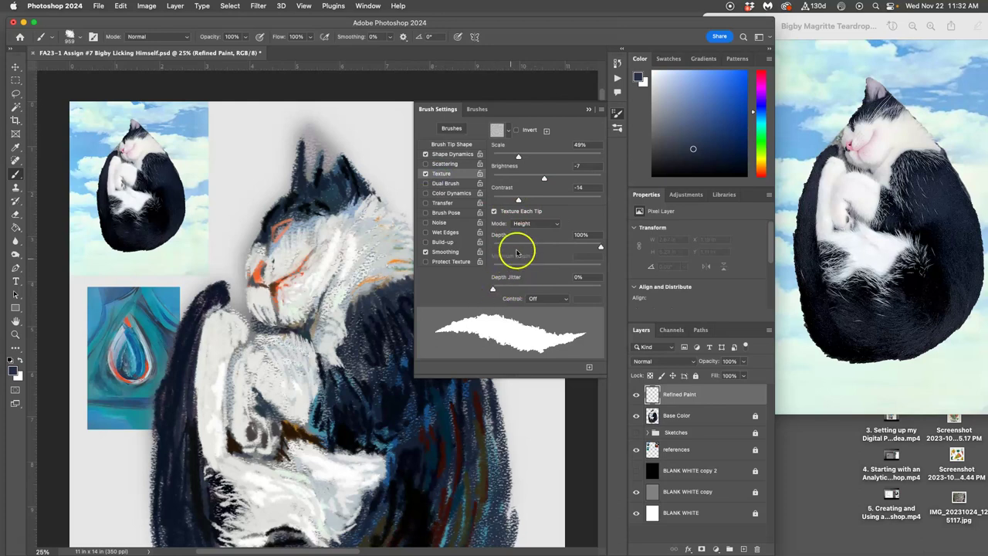
pyautogui.moveTo(555, 242); pyautogui.dragTo(505, 240)
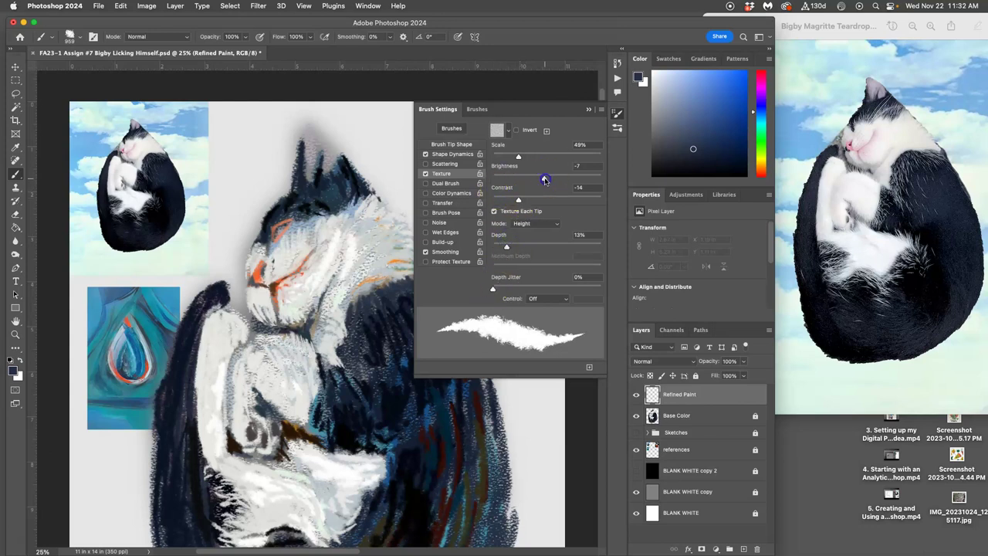
pyautogui.moveTo(536, 178); pyautogui.dragTo(569, 178)
pyautogui.moveTo(518, 156); pyautogui.dragTo(514, 159)
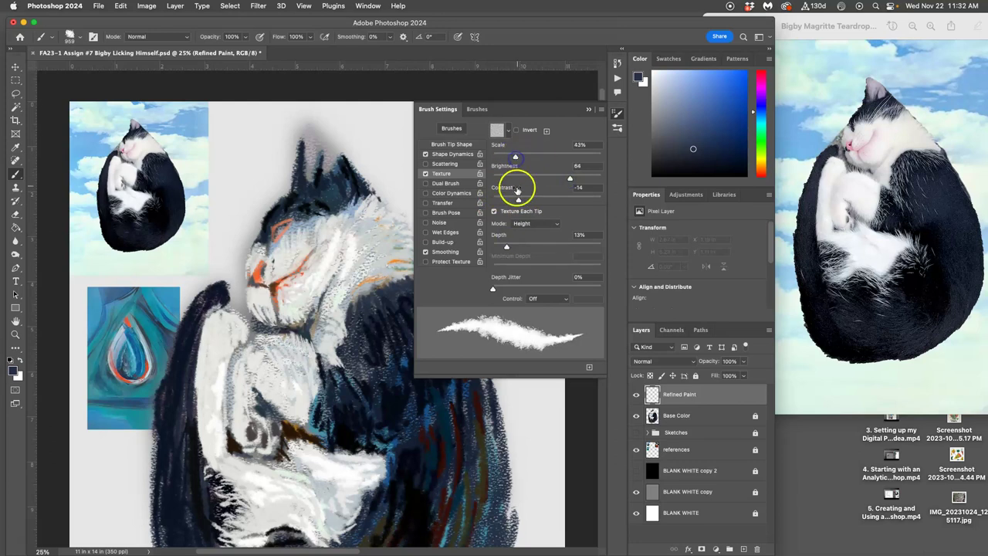
pyautogui.moveTo(517, 193); pyautogui.dragTo(518, 200)
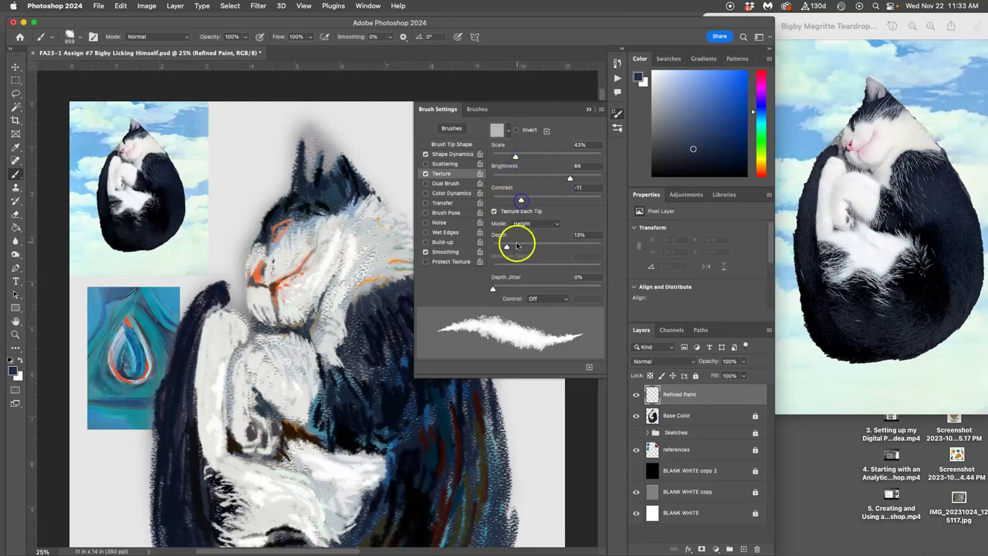
pyautogui.moveTo(492, 288); pyautogui.dragTo(499, 291)
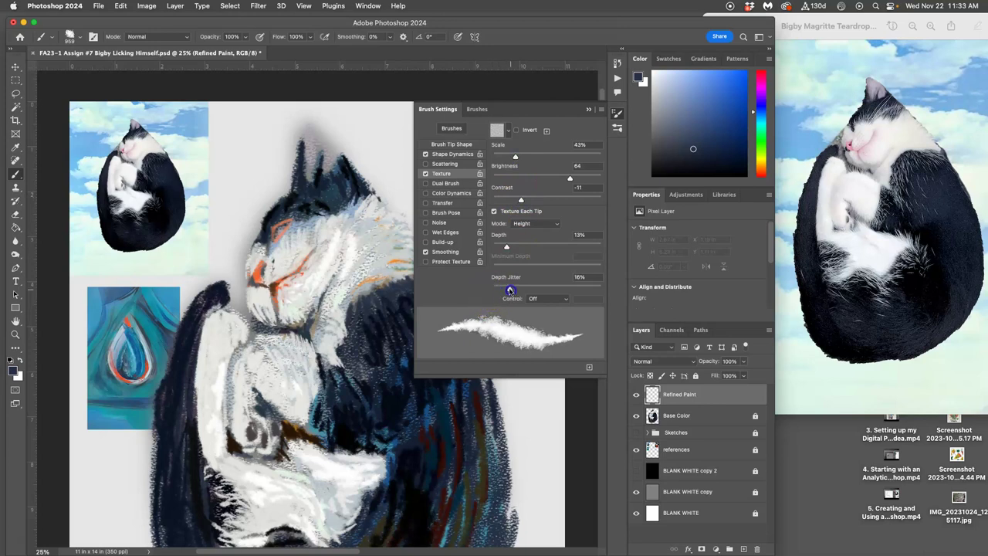
pyautogui.moveTo(258, 147)
pyautogui.mouseDown()
pyautogui.moveTo(235, 178)
pyautogui.moveTo(222, 237)
pyautogui.mouseUp()
pyautogui.press('super+z')
pyautogui.click(588, 109)
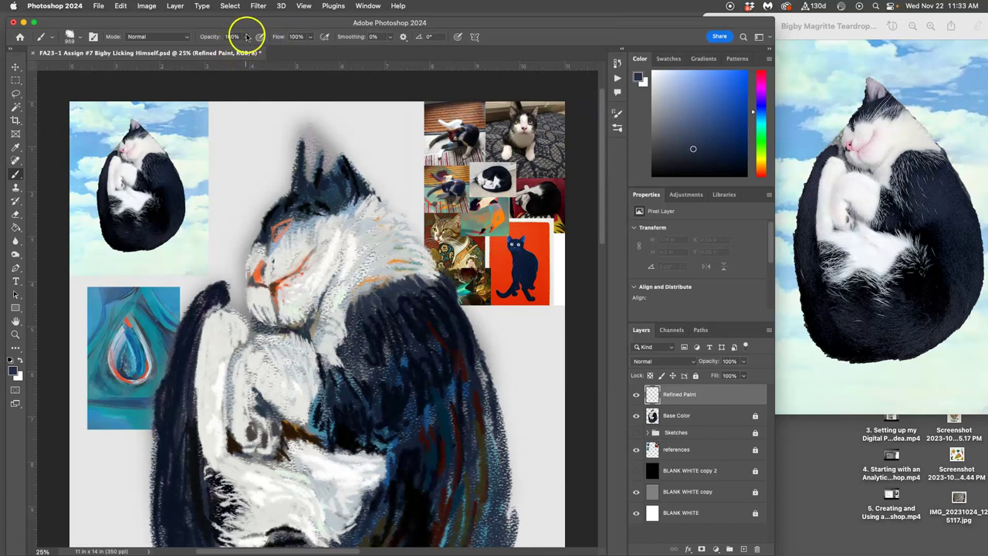
# Set the brush opacity to 77% and greatly reduce the brush size for detail work.
pyautogui.click(246, 36)
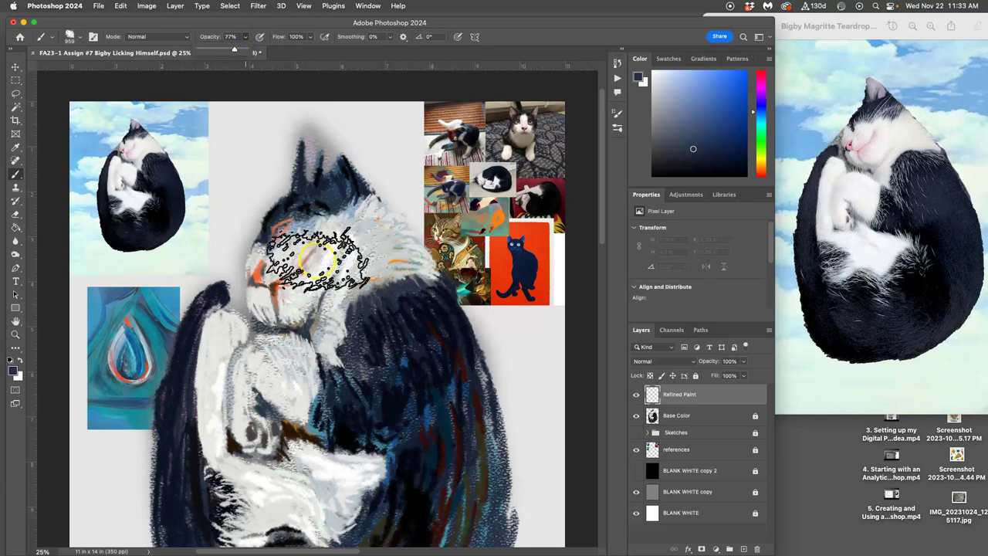
pyautogui.click(80, 38)
pyautogui.moveTo(104, 68); pyautogui.dragTo(94, 68)
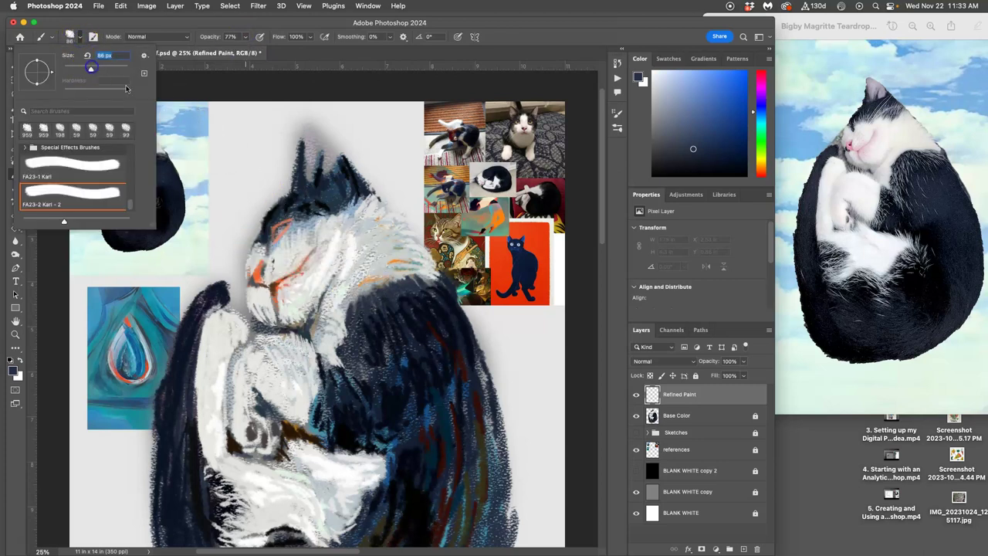
pyautogui.click(306, 252)
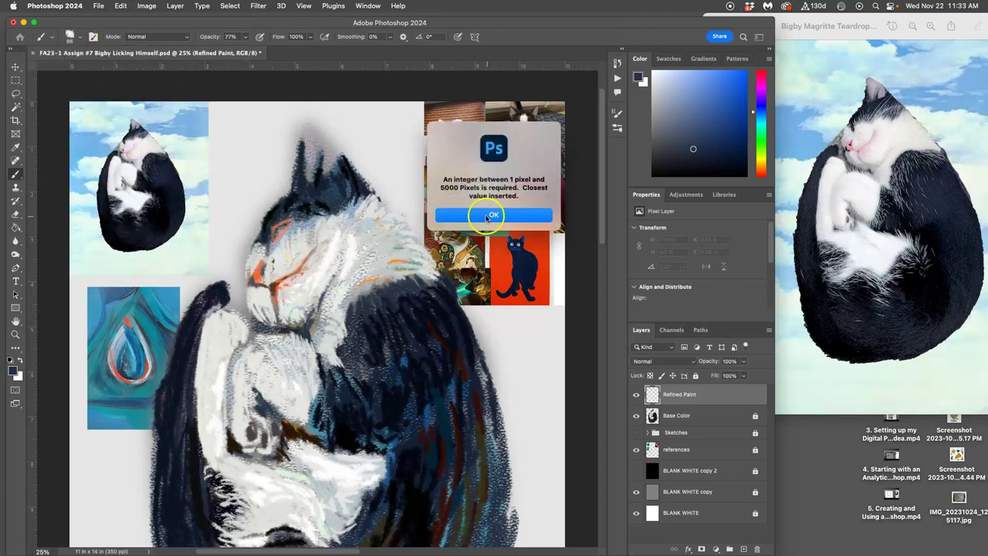
pyautogui.click(486, 216)
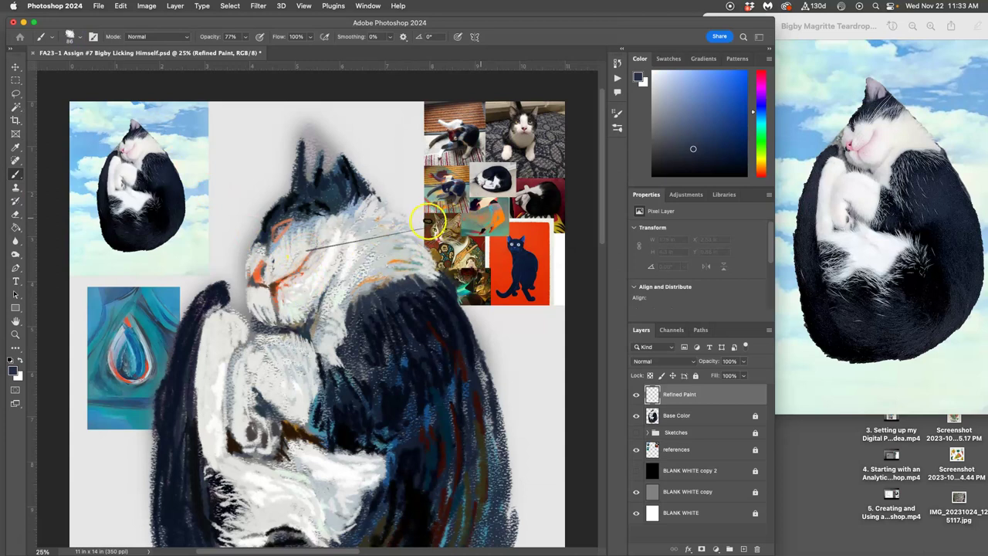
# Remove the stray straight brush line across the cat's head by returning the history to the Name Change state.
pyautogui.keyDown('shift'); pyautogui.click(421, 228); pyautogui.keyUp('shift')
pyautogui.click(616, 66)
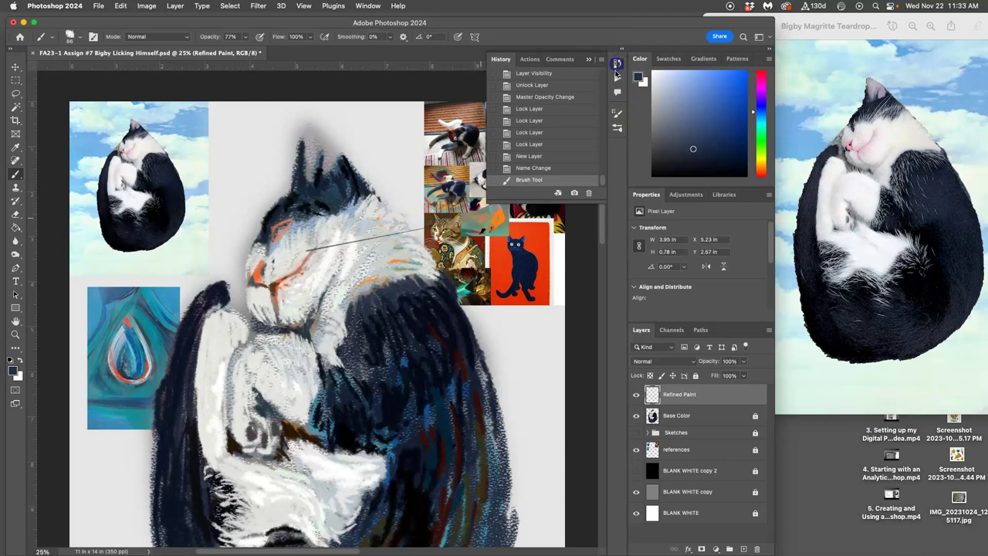
pyautogui.click(538, 167)
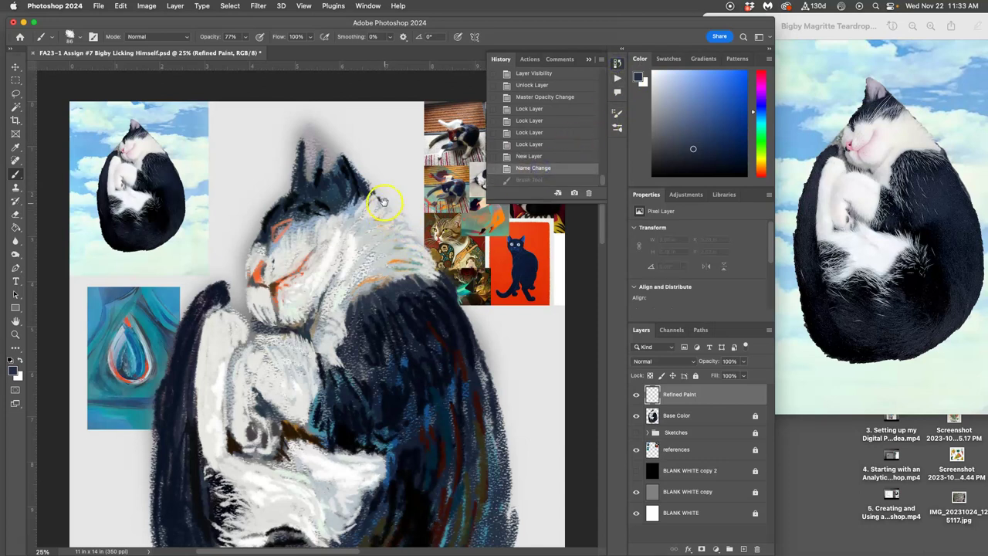
# Sample tan from the tabby cat reference and paint short fur strokes along the dark edge of the cat's forehead.
pyautogui.moveTo(380, 200); pyautogui.dragTo(340, 312)
pyautogui.press('super+equal')
pyautogui.press('super+equal')
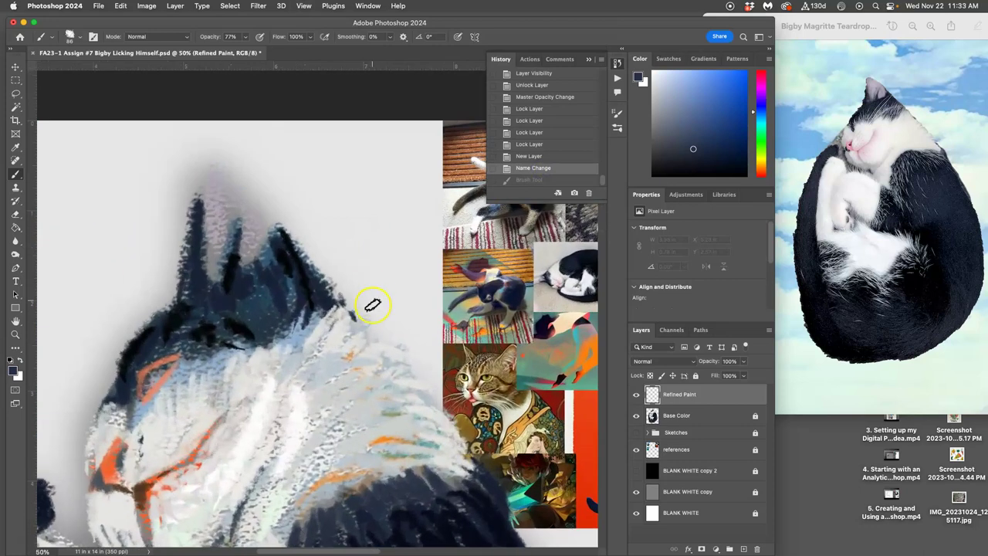
pyautogui.moveTo(372, 309); pyautogui.dragTo(470, 238)
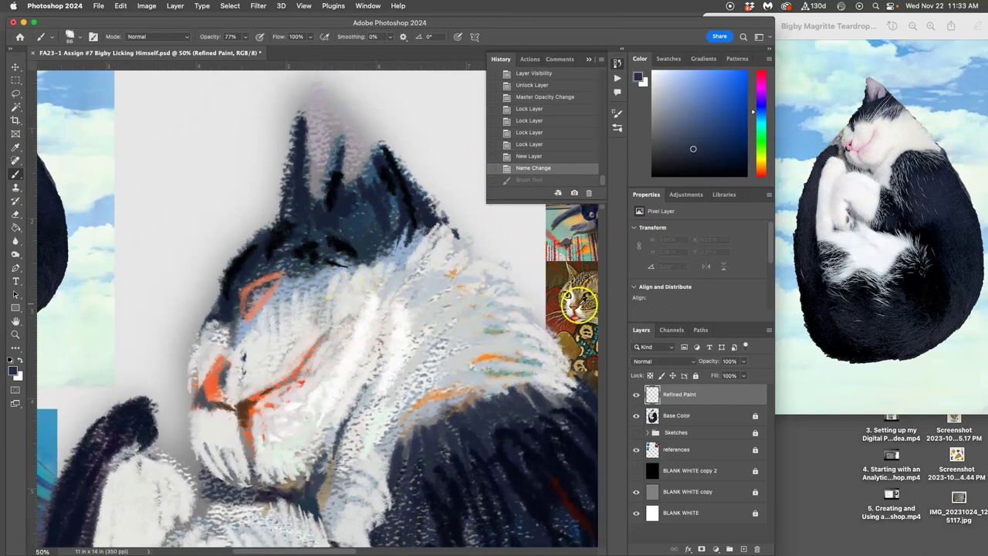
pyautogui.keyDown('alt'); pyautogui.click(580, 304); pyautogui.keyUp('alt')
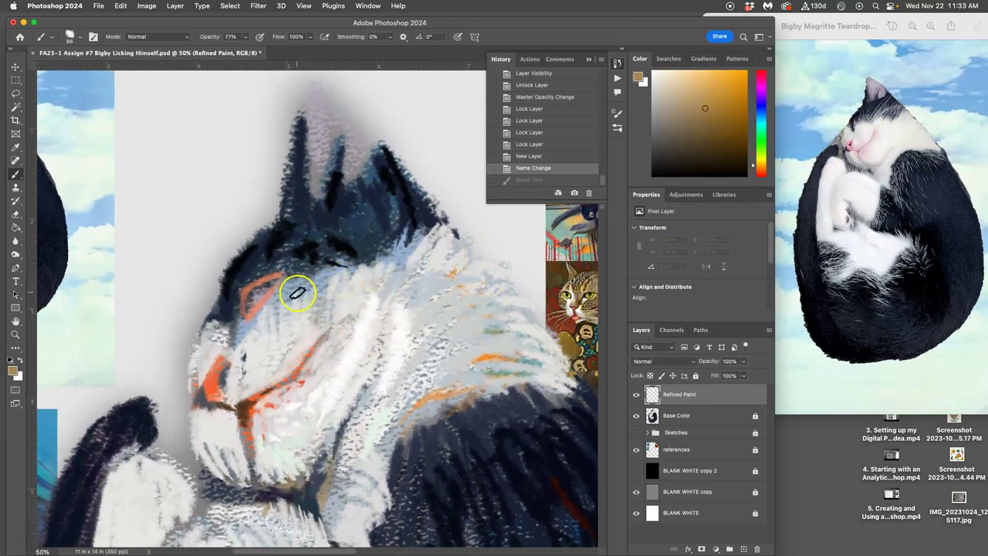
pyautogui.moveTo(286, 279); pyautogui.dragTo(281, 298)
pyautogui.moveTo(284, 284); pyautogui.dragTo(277, 304)
pyautogui.moveTo(276, 294); pyautogui.dragTo(272, 308)
pyautogui.moveTo(271, 297); pyautogui.dragTo(264, 311)
pyautogui.moveTo(263, 304); pyautogui.dragTo(255, 321)
pyautogui.moveTo(259, 312); pyautogui.dragTo(254, 322)
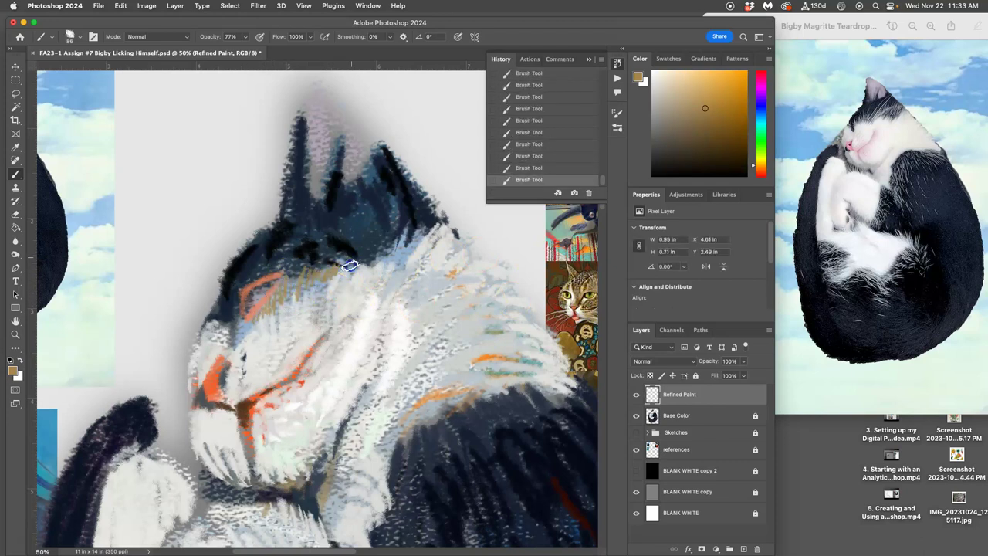
pyautogui.moveTo(380, 251); pyautogui.dragTo(372, 271)
pyautogui.moveTo(394, 240)
pyautogui.mouseDown()
pyautogui.moveTo(386, 264)
pyautogui.moveTo(399, 255)
pyautogui.mouseUp()
# Layer yellow-tan, orange and teal fur strokes across the forehead, sampling colours from the cat references.
pyautogui.keyDown('alt'); pyautogui.click(583, 252); pyautogui.keyUp('alt')
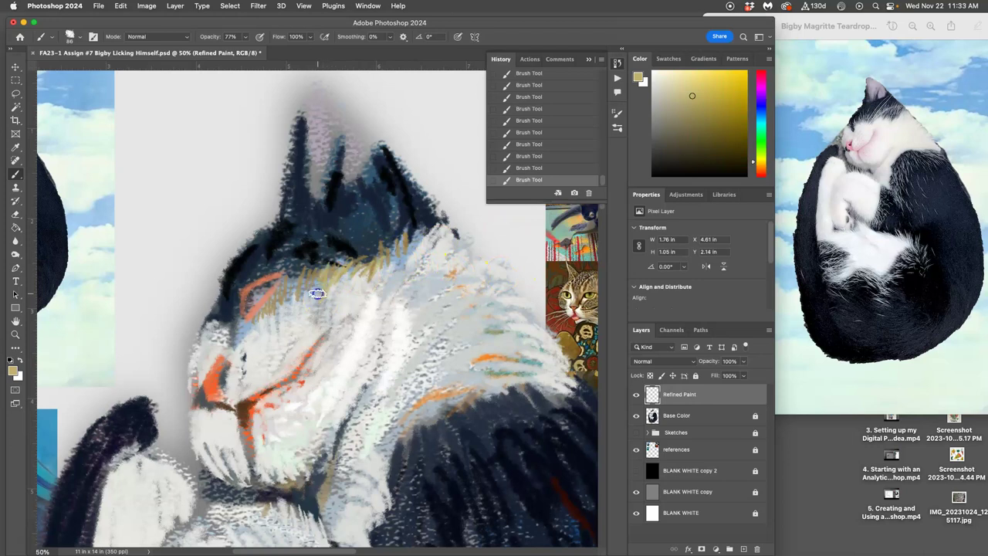
pyautogui.keyDown('alt'); pyautogui.click(584, 249); pyautogui.keyUp('alt')
pyautogui.moveTo(330, 270)
pyautogui.mouseDown()
pyautogui.moveTo(317, 299)
pyautogui.moveTo(295, 270)
pyautogui.moveTo(292, 302)
pyautogui.moveTo(343, 287)
pyautogui.moveTo(360, 290)
pyautogui.moveTo(366, 306)
pyautogui.moveTo(401, 257)
pyautogui.moveTo(376, 317)
pyautogui.mouseUp()
pyautogui.moveTo(581, 307); pyautogui.dragTo(595, 332)
pyautogui.moveTo(378, 309)
pyautogui.mouseDown()
pyautogui.moveTo(344, 329)
pyautogui.moveTo(381, 294)
pyautogui.moveTo(368, 314)
pyautogui.moveTo(372, 289)
pyautogui.moveTo(365, 296)
pyautogui.moveTo(393, 278)
pyautogui.mouseUp()
# Work tan, olive and pale grey strokes into the orange and teal forehead marks, sampling colours from the painting.
pyautogui.press('super+plus')
pyautogui.press('super+plus')
pyautogui.press('super+plus')
pyautogui.moveTo(520, 344); pyautogui.dragTo(391, 324)
pyautogui.keyDown('alt'); pyautogui.click(440, 269); pyautogui.keyUp('alt')
pyautogui.moveTo(440, 273); pyautogui.dragTo(451, 290)
pyautogui.keyDown('alt'); pyautogui.click(381, 152); pyautogui.keyUp('alt')
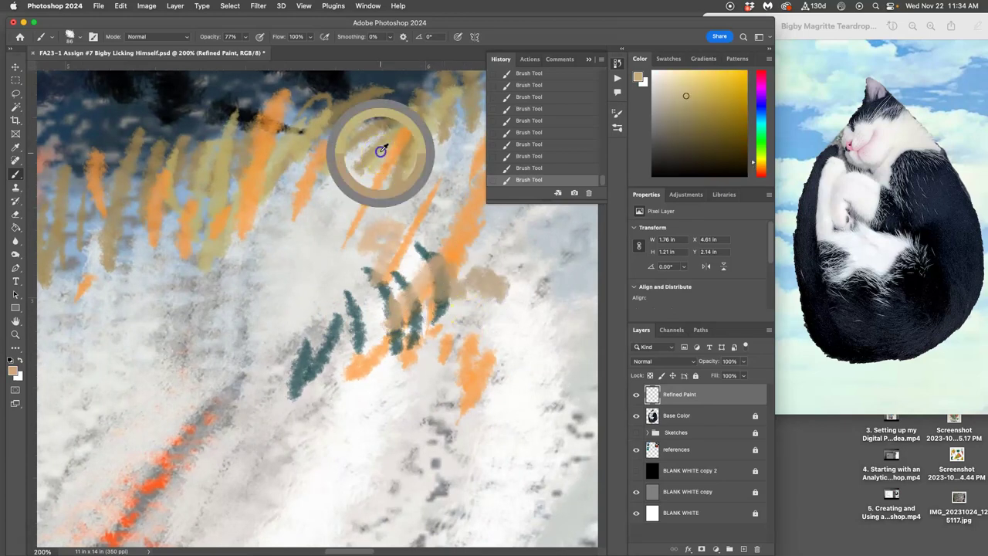
pyautogui.keyDown('alt'); pyautogui.click(363, 336); pyautogui.keyUp('alt')
pyautogui.keyDown('alt'); pyautogui.click(316, 316); pyautogui.keyUp('alt')
pyautogui.moveTo(299, 275)
pyautogui.mouseDown()
pyautogui.moveTo(319, 255)
pyautogui.moveTo(363, 277)
pyautogui.mouseUp()
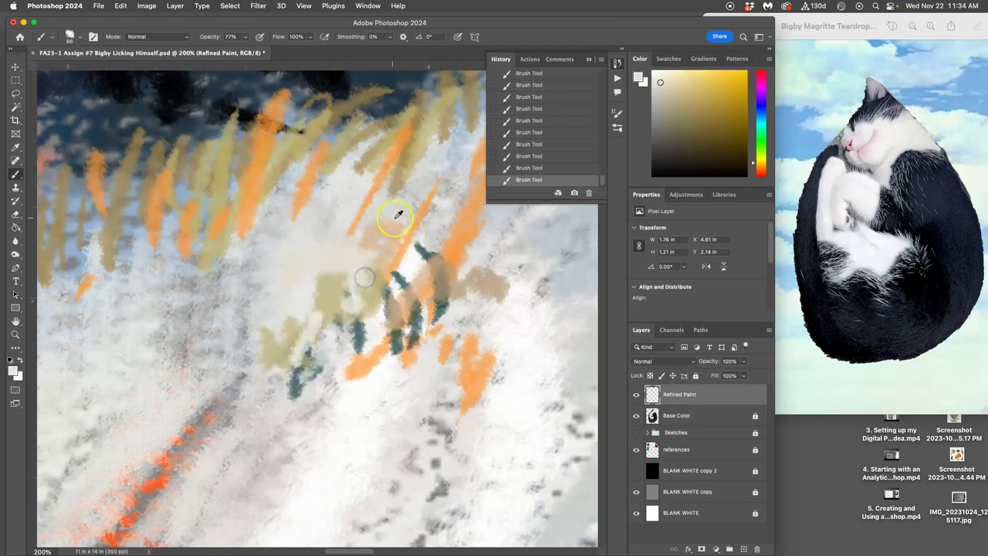
# Sample nearby canvas colours and paint short blending strokes over the teal and orange patch on the forehead.
pyautogui.keyDown('alt'); pyautogui.click(244, 209); pyautogui.keyUp('alt')
pyautogui.keyDown('alt'); pyautogui.click(159, 483); pyautogui.keyUp('alt')
pyautogui.moveTo(272, 335); pyautogui.dragTo(331, 260)
pyautogui.moveTo(370, 324)
pyautogui.mouseDown()
pyautogui.moveTo(371, 348)
pyautogui.moveTo(399, 358)
pyautogui.mouseUp()
pyautogui.moveTo(445, 340)
pyautogui.mouseDown()
pyautogui.moveTo(463, 309)
pyautogui.moveTo(456, 348)
pyautogui.mouseUp()
pyautogui.keyDown('alt'); pyautogui.click(379, 309); pyautogui.keyUp('alt')
pyautogui.moveTo(366, 288); pyautogui.dragTo(363, 271)
# Soften the orange marks around the forehead patch with further strokes in sampled fur colours.
pyautogui.keyDown('alt'); pyautogui.click(372, 224); pyautogui.keyUp('alt')
pyautogui.moveTo(373, 237)
pyautogui.mouseDown()
pyautogui.moveTo(331, 225)
pyautogui.moveTo(326, 202)
pyautogui.mouseUp()
pyautogui.moveTo(309, 255)
pyautogui.mouseDown()
pyautogui.moveTo(284, 251)
pyautogui.moveTo(245, 351)
pyautogui.mouseUp()
pyautogui.moveTo(361, 273); pyautogui.dragTo(338, 330)
pyautogui.moveTo(494, 255)
pyautogui.mouseDown()
pyautogui.moveTo(508, 299)
pyautogui.moveTo(482, 339)
pyautogui.mouseUp()
pyautogui.keyDown('alt'); pyautogui.click(424, 368); pyautogui.keyUp('alt')
pyautogui.moveTo(453, 395)
pyautogui.mouseDown()
pyautogui.moveTo(436, 417)
pyautogui.moveTo(411, 338)
pyautogui.moveTo(372, 347)
pyautogui.moveTo(330, 387)
pyautogui.mouseUp()
pyautogui.keyDown('alt'); pyautogui.click(337, 384); pyautogui.keyUp('alt')
# Paint pale strokes between the tan and orange fur marks along the forehead fringe.
pyautogui.moveTo(300, 282); pyautogui.dragTo(257, 312)
pyautogui.moveTo(255, 185); pyautogui.dragTo(219, 238)
pyautogui.moveTo(205, 189); pyautogui.dragTo(193, 227)
pyautogui.moveTo(215, 153); pyautogui.dragTo(187, 236)
pyautogui.moveTo(149, 172); pyautogui.dragTo(124, 251)
pyautogui.moveTo(100, 236)
pyautogui.mouseDown()
pyautogui.moveTo(98, 279)
pyautogui.moveTo(75, 271)
pyautogui.mouseUp()
pyautogui.click(129, 225)
# Sample salmon pink from the tabby reference and paint thin strokes along the orange mouth lines beside the nose.
pyautogui.press('super+minus')
pyautogui.press('super+minus')
pyautogui.press('super+minus')
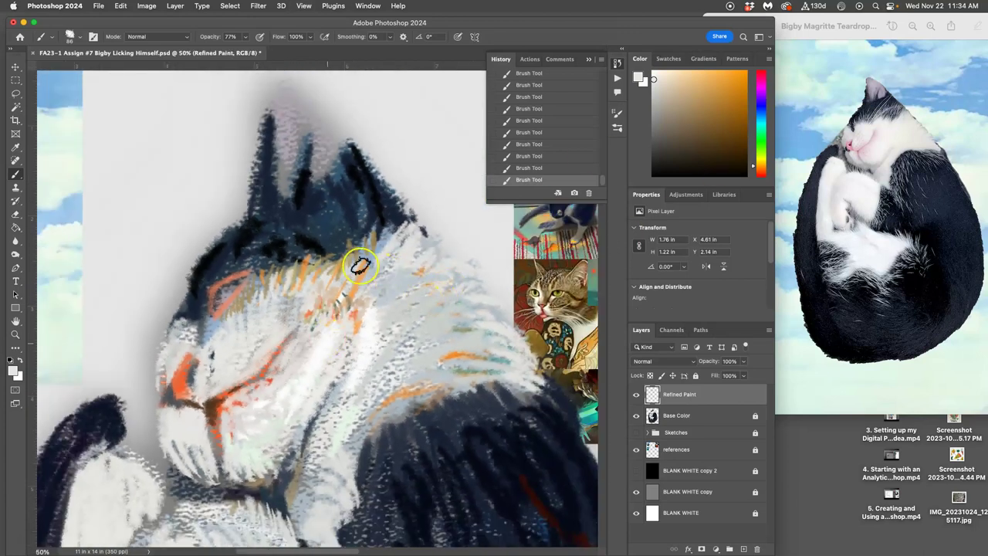
pyautogui.moveTo(372, 290); pyautogui.dragTo(374, 313)
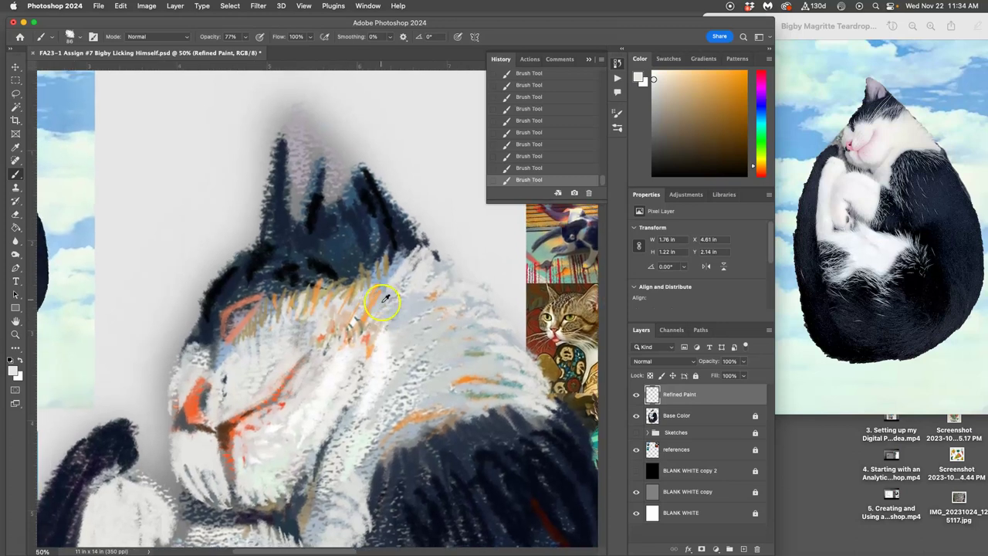
pyautogui.keyDown('alt'); pyautogui.click(558, 337); pyautogui.keyUp('alt')
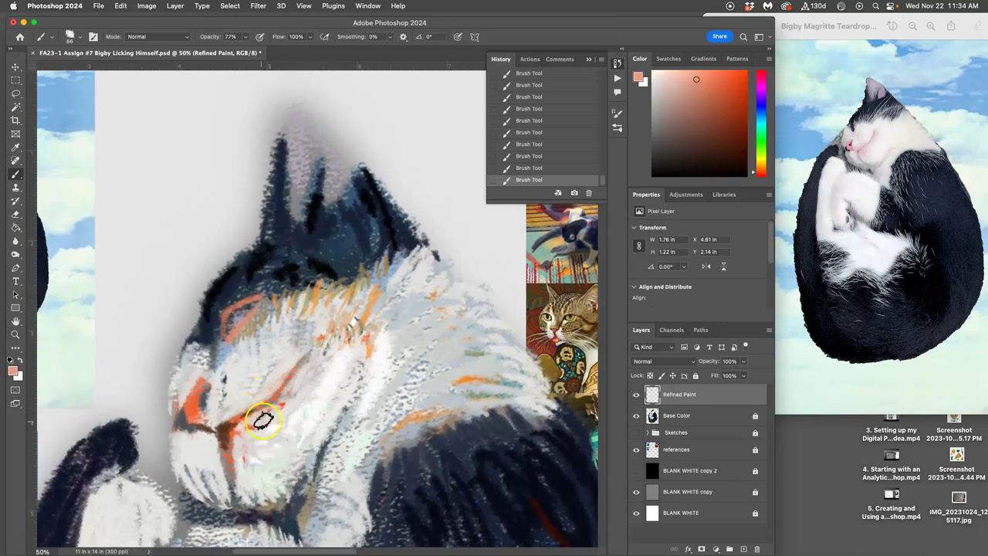
pyautogui.moveTo(221, 432); pyautogui.dragTo(224, 445)
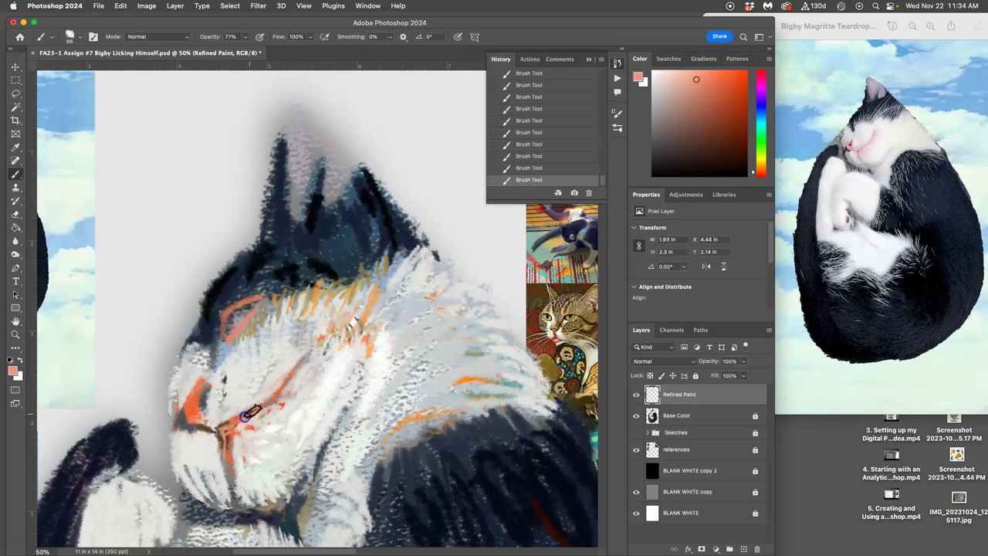
pyautogui.moveTo(249, 410)
pyautogui.mouseDown()
pyautogui.moveTo(225, 430)
pyautogui.moveTo(238, 490)
pyautogui.moveTo(224, 447)
pyautogui.moveTo(259, 474)
pyautogui.moveTo(221, 434)
pyautogui.moveTo(248, 494)
pyautogui.mouseUp()
# Refine the mouth lines and adjacent cheek fur with sampled reddish-brown, dark brown, salmon and light grey strokes.
pyautogui.keyDown('alt'); pyautogui.click(220, 436); pyautogui.keyUp('alt')
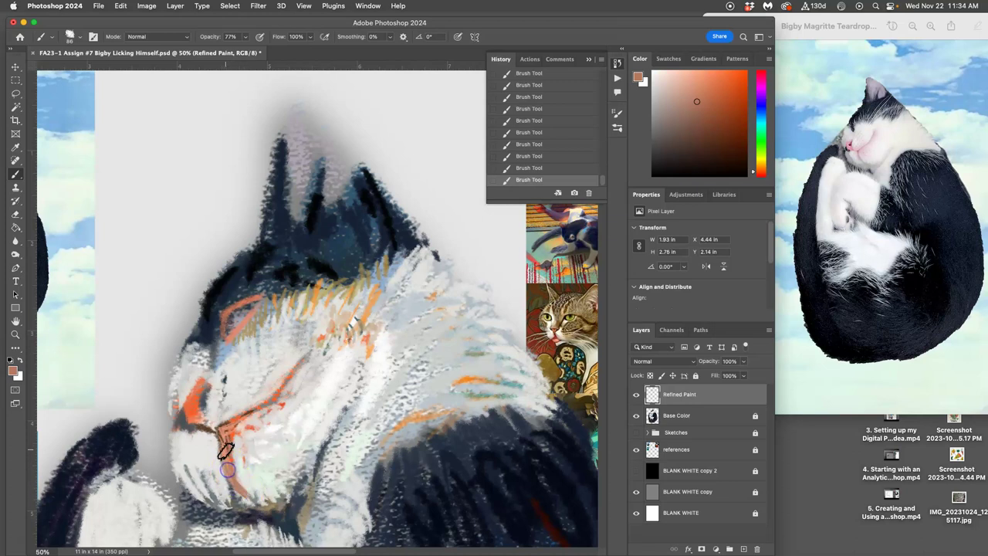
pyautogui.keyDown('alt'); pyautogui.click(201, 425); pyautogui.keyUp('alt')
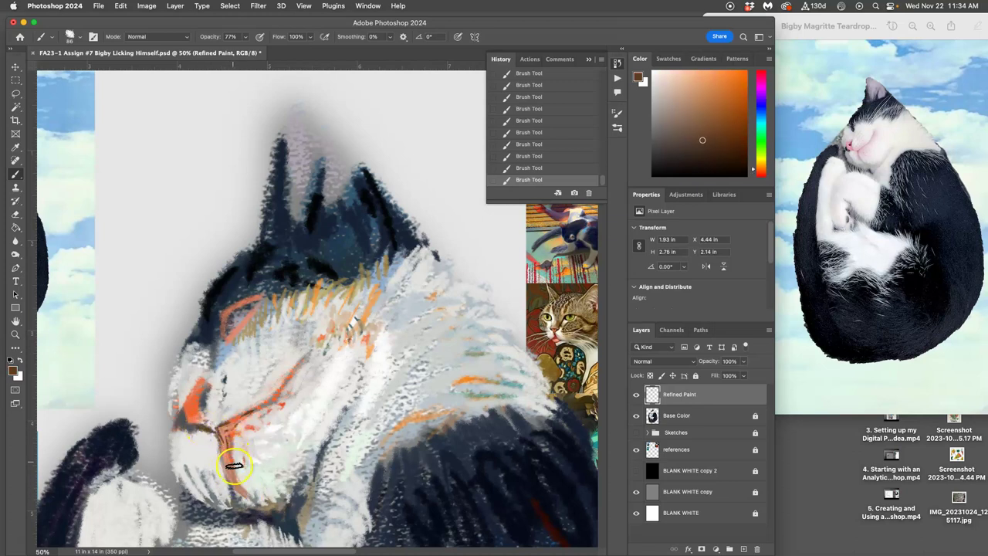
pyautogui.keyDown('alt'); pyautogui.click(244, 320); pyautogui.keyUp('alt')
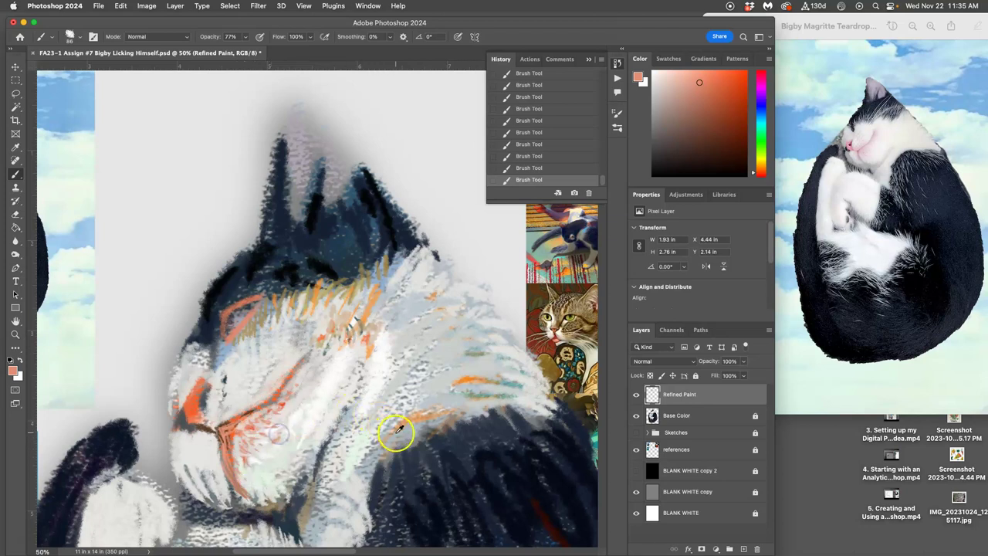
pyautogui.keyDown('alt'); pyautogui.click(337, 437); pyautogui.keyUp('alt')
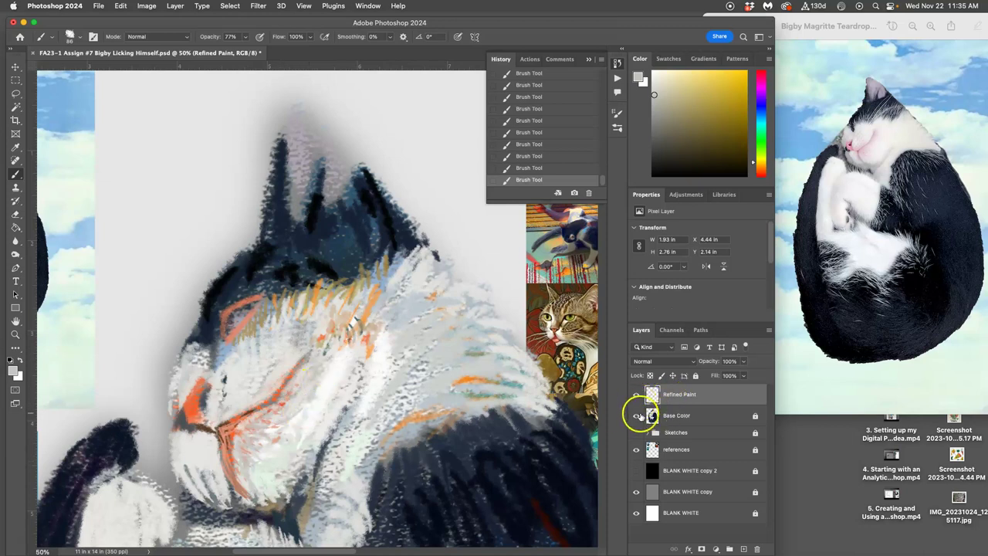
# Compare the Base Color and Refined Paint layers by toggling their visibility, leaving both shown.
pyautogui.click(636, 415)
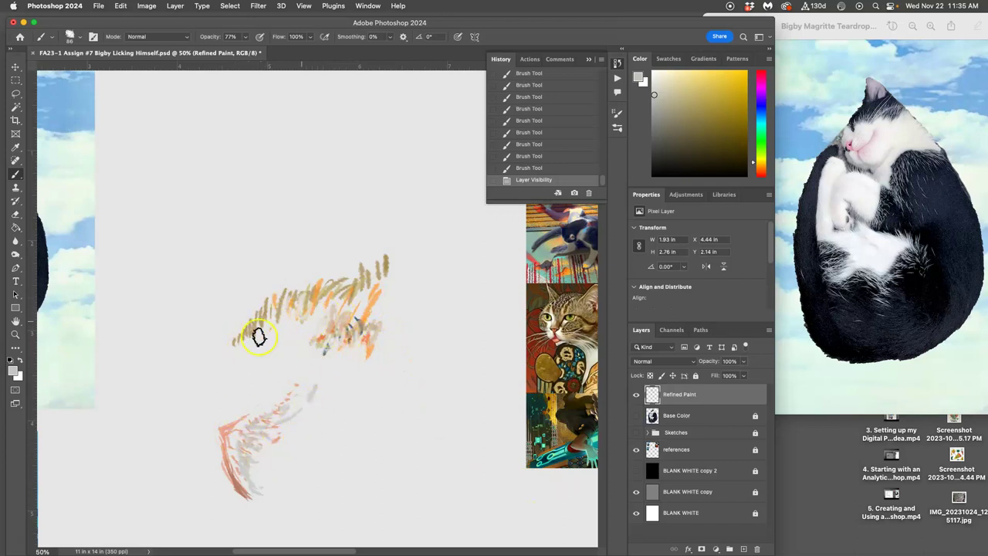
pyautogui.click(636, 394)
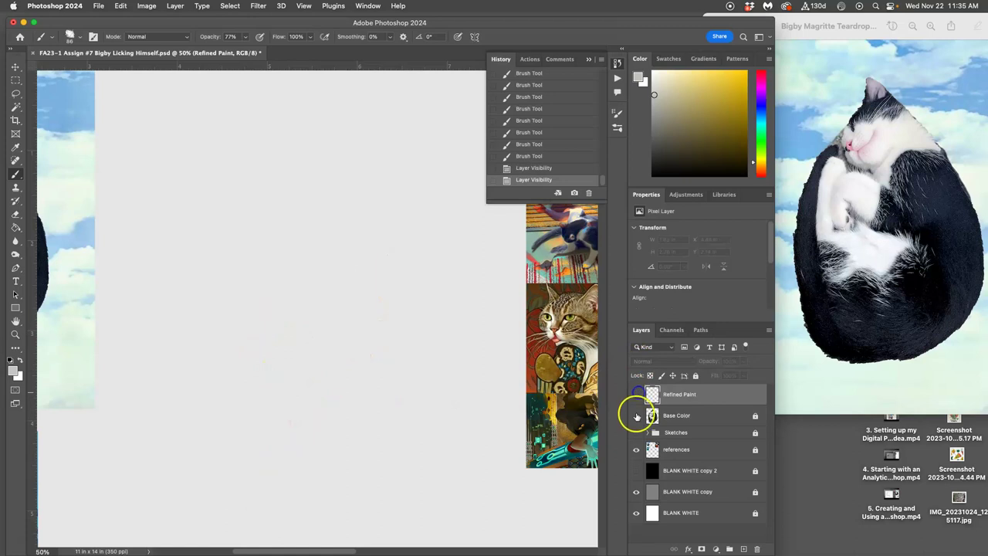
pyautogui.click(635, 415)
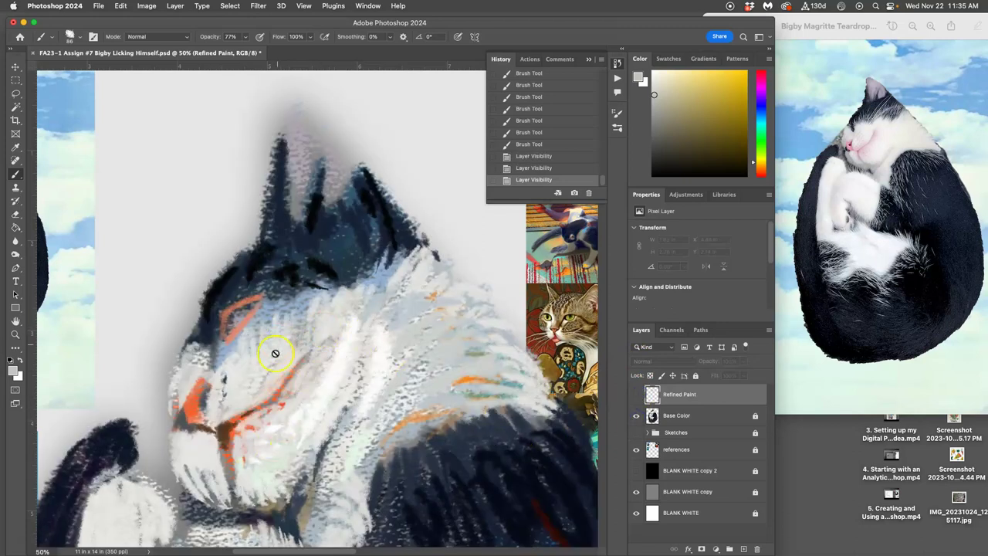
pyautogui.click(636, 394)
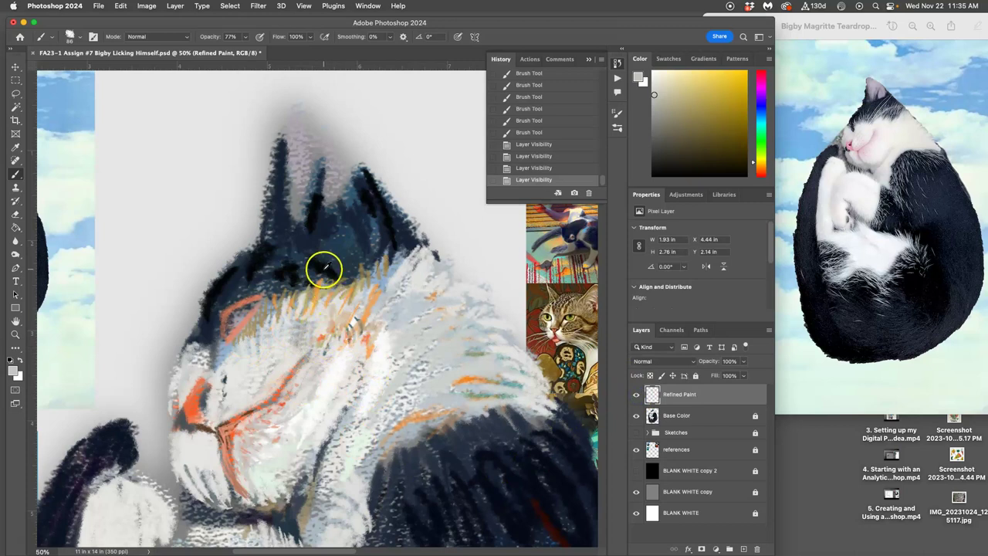
# Reset the paint colour to black and add dark and sampled light accents around the orange eye outline.
pyautogui.press('d')
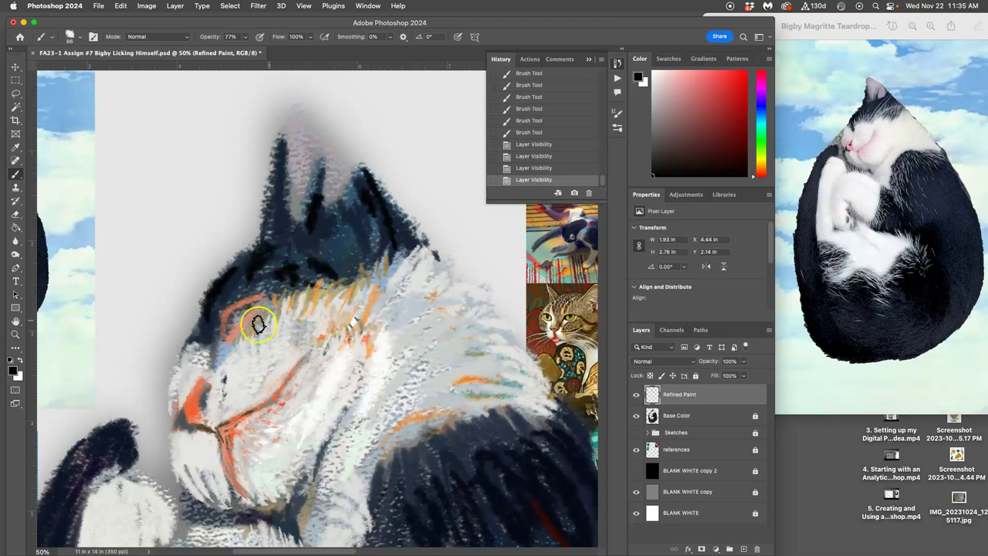
pyautogui.moveTo(218, 330); pyautogui.dragTo(222, 308)
pyautogui.moveTo(224, 307)
pyautogui.mouseDown()
pyautogui.moveTo(251, 295)
pyautogui.moveTo(231, 304)
pyautogui.mouseUp()
pyautogui.keyDown('alt'); pyautogui.click(247, 341); pyautogui.keyUp('alt')
pyautogui.moveTo(225, 309); pyautogui.dragTo(216, 349)
pyautogui.keyDown('alt'); pyautogui.click(220, 326); pyautogui.keyUp('alt')
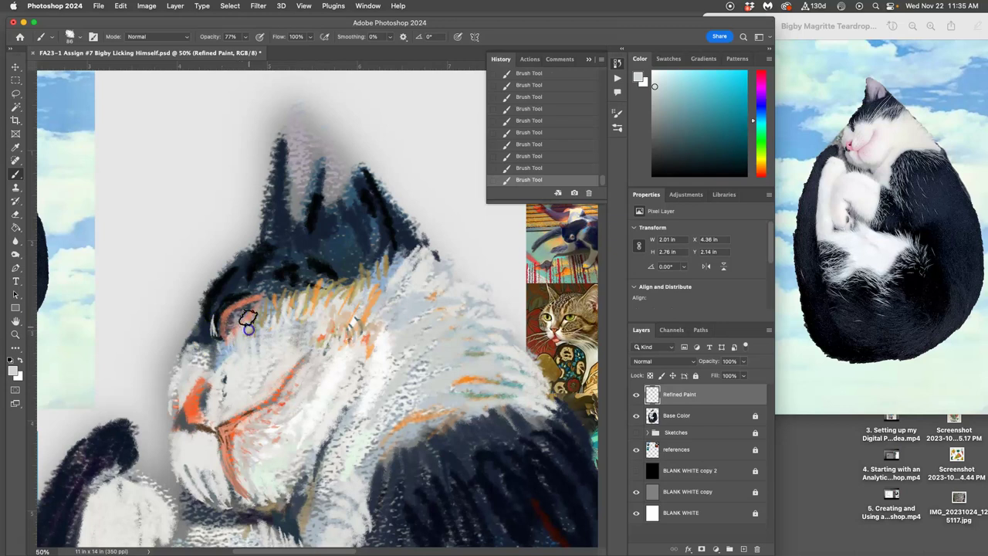
# Paint white fur highlights across the forehead and soften them with sampled grey-beige and off-white.
pyautogui.keyDown('alt'); pyautogui.click(338, 380); pyautogui.keyUp('alt')
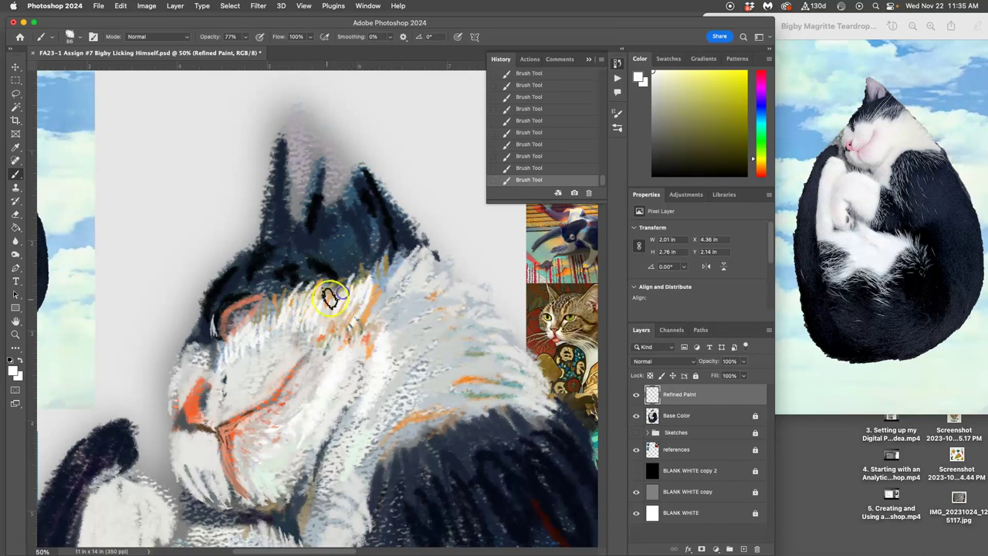
pyautogui.keyDown('alt'); pyautogui.click(312, 339); pyautogui.keyUp('alt')
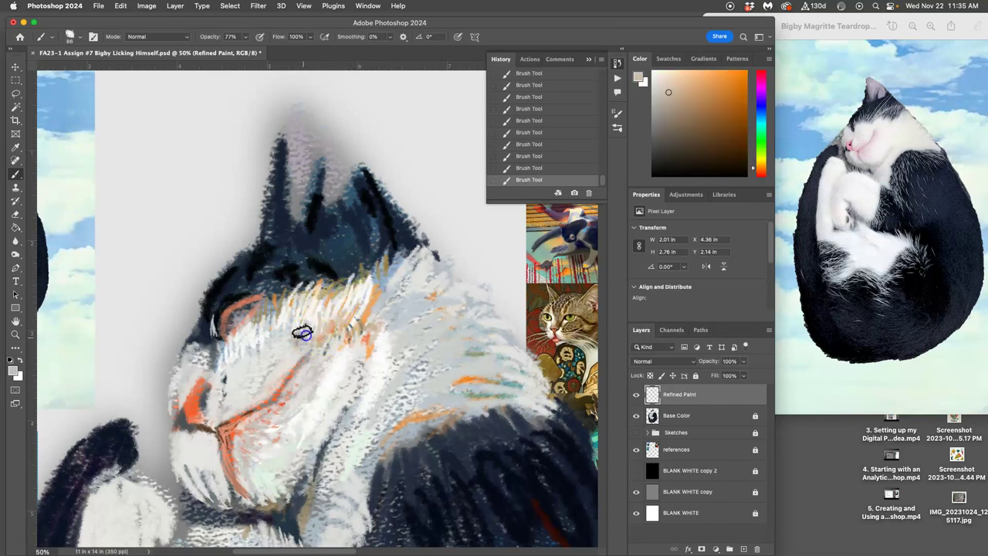
pyautogui.click(300, 334)
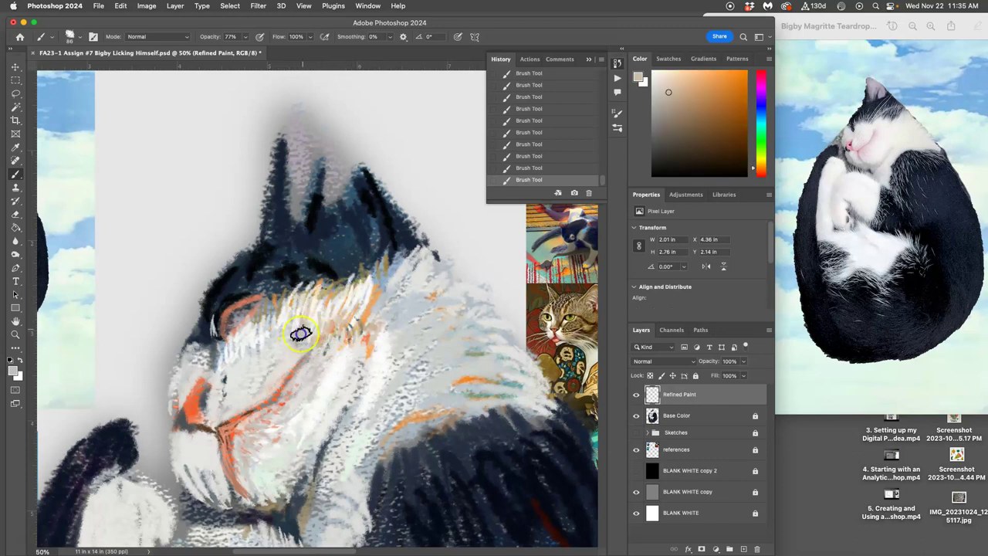
pyautogui.keyDown('alt'); pyautogui.click(540, 283); pyautogui.keyUp('alt')
pyautogui.keyDown('alt'); pyautogui.click(430, 322); pyautogui.keyUp('alt')
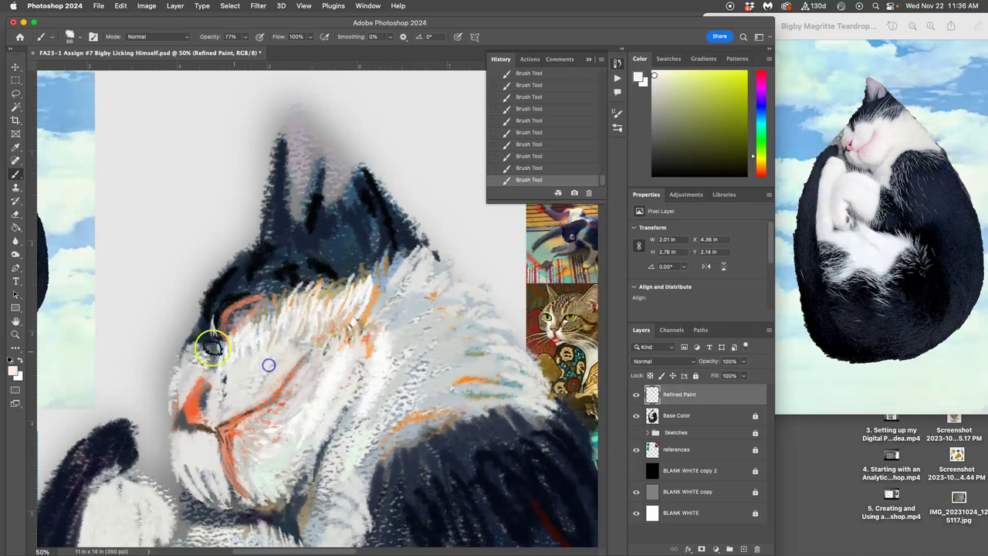
# Sample pale mint from the sky reference and add fur strokes to the forehead and the dark area below the ear.
pyautogui.keyDown('alt'); pyautogui.click(75, 342); pyautogui.keyUp('alt')
pyautogui.moveTo(275, 342)
pyautogui.mouseDown()
pyautogui.moveTo(255, 322)
pyautogui.moveTo(247, 350)
pyautogui.moveTo(224, 368)
pyautogui.moveTo(277, 349)
pyautogui.mouseUp()
pyautogui.moveTo(328, 298)
pyautogui.mouseDown()
pyautogui.moveTo(347, 317)
pyautogui.moveTo(365, 280)
pyautogui.moveTo(369, 300)
pyautogui.moveTo(382, 275)
pyautogui.moveTo(394, 292)
pyautogui.moveTo(410, 259)
pyautogui.mouseUp()
pyautogui.click(424, 282)
pyautogui.click(403, 298)
pyautogui.moveTo(361, 240)
pyautogui.mouseDown()
pyautogui.moveTo(347, 223)
pyautogui.moveTo(344, 235)
pyautogui.moveTo(403, 278)
pyautogui.mouseUp()
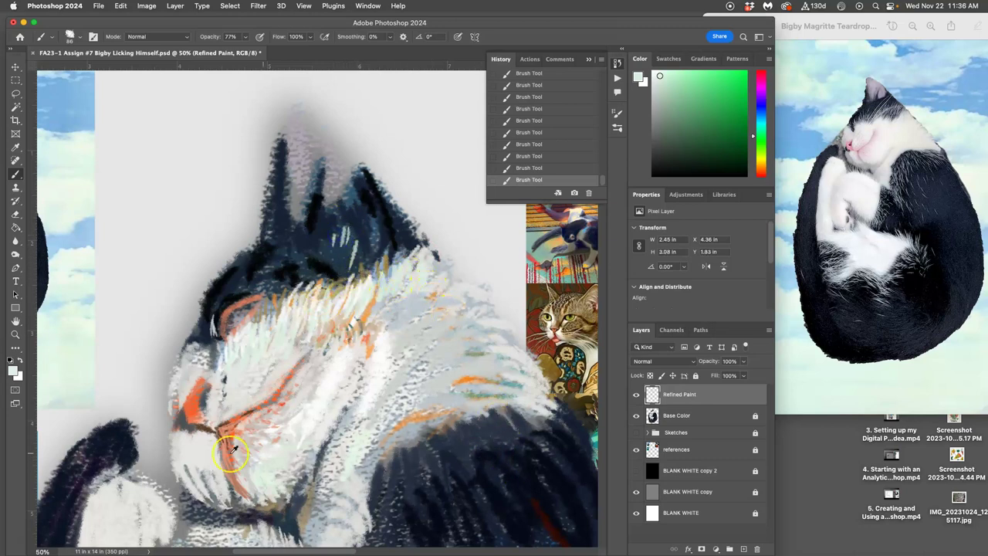
# Sample dark navy from the cat reference and paint the ear's outline, curved tip and inner hairs.
pyautogui.keyDown('alt'); pyautogui.click(584, 229); pyautogui.keyUp('alt')
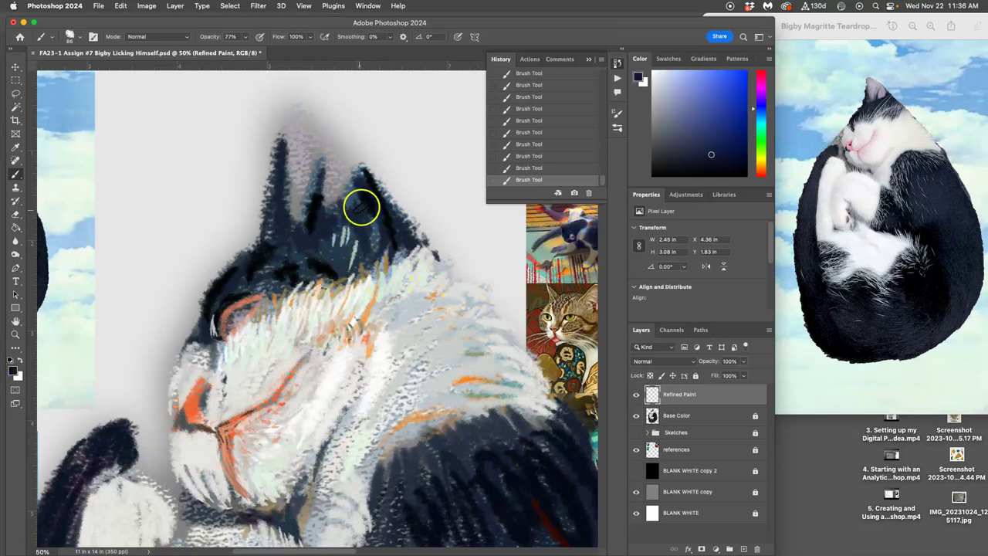
pyautogui.moveTo(380, 212)
pyautogui.mouseDown()
pyautogui.moveTo(358, 205)
pyautogui.moveTo(344, 183)
pyautogui.moveTo(352, 159)
pyautogui.moveTo(334, 139)
pyautogui.moveTo(353, 148)
pyautogui.moveTo(339, 142)
pyautogui.moveTo(362, 174)
pyautogui.moveTo(327, 133)
pyautogui.moveTo(354, 160)
pyautogui.moveTo(312, 128)
pyautogui.moveTo(278, 149)
pyautogui.moveTo(275, 126)
pyautogui.moveTo(291, 96)
pyautogui.moveTo(282, 132)
pyautogui.mouseUp()
pyautogui.moveTo(292, 101); pyautogui.dragTo(298, 101)
pyautogui.moveTo(330, 164); pyautogui.dragTo(332, 215)
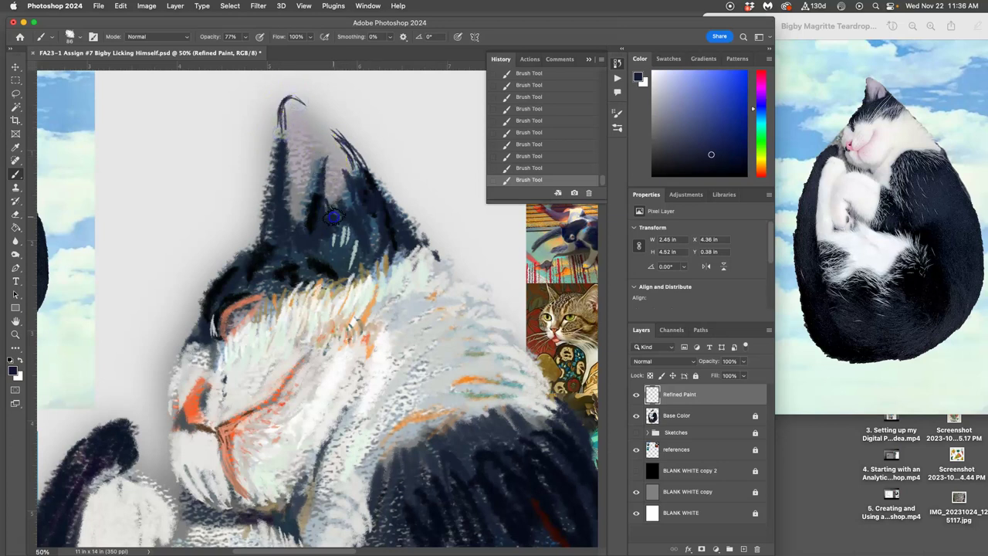
# Sample salmon pink from the tabby reference and paint strokes along the inside edges of the ear.
pyautogui.keyDown('alt'); pyautogui.click(560, 332); pyautogui.keyUp('alt')
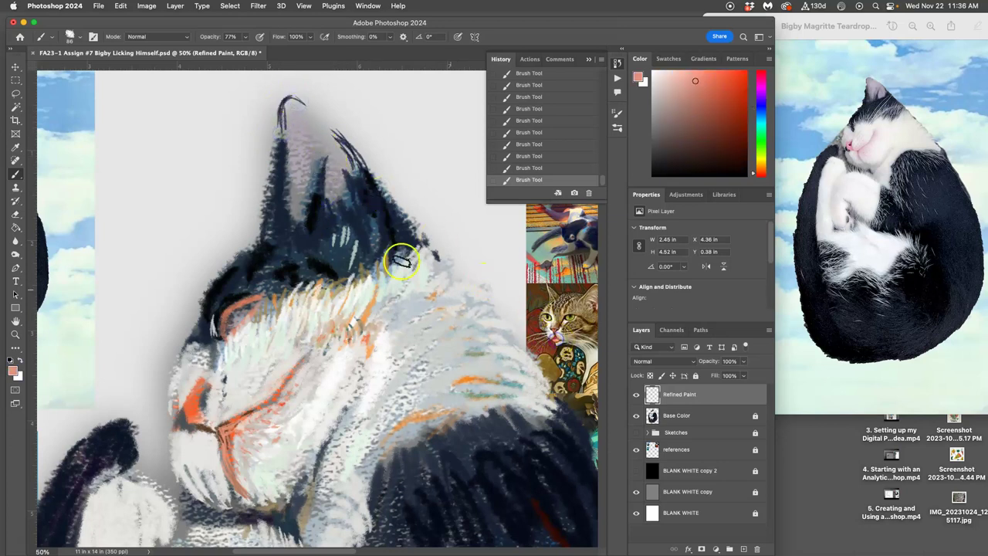
pyautogui.moveTo(307, 160)
pyautogui.mouseDown()
pyautogui.moveTo(298, 223)
pyautogui.moveTo(290, 161)
pyautogui.moveTo(293, 214)
pyautogui.mouseUp()
pyautogui.moveTo(297, 168)
pyautogui.mouseDown()
pyautogui.moveTo(308, 123)
pyautogui.moveTo(329, 143)
pyautogui.mouseUp()
pyautogui.moveTo(349, 179)
pyautogui.mouseDown()
pyautogui.moveTo(348, 158)
pyautogui.moveTo(342, 185)
pyautogui.moveTo(329, 172)
pyautogui.moveTo(331, 189)
pyautogui.mouseUp()
# Sample off-white from the cat's neck fur and paint light hair strokes inside the ear.
pyautogui.keyDown('alt'); pyautogui.click(395, 365); pyautogui.keyUp('alt')
pyautogui.moveTo(312, 140); pyautogui.dragTo(298, 210)
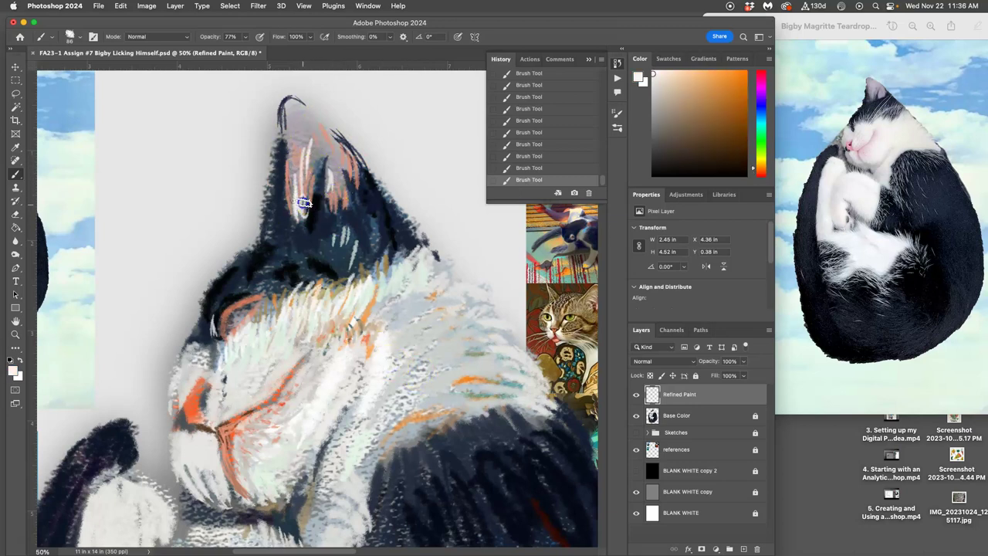
pyautogui.moveTo(303, 176); pyautogui.dragTo(318, 147)
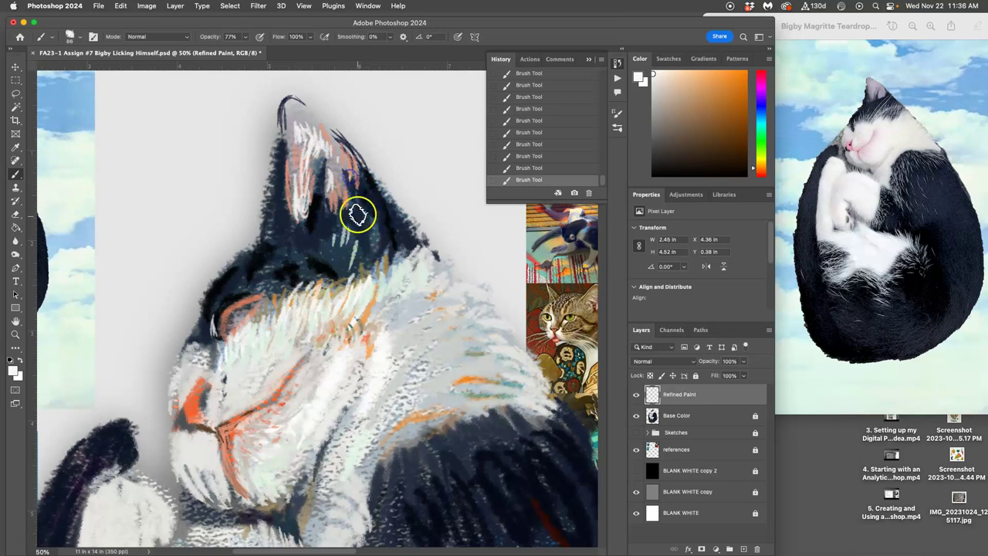
# Add sampled pale pink strokes inside the ear and bright orange accents along its inner edge and tip.
pyautogui.keyDown('alt'); pyautogui.click(372, 369); pyautogui.keyUp('alt')
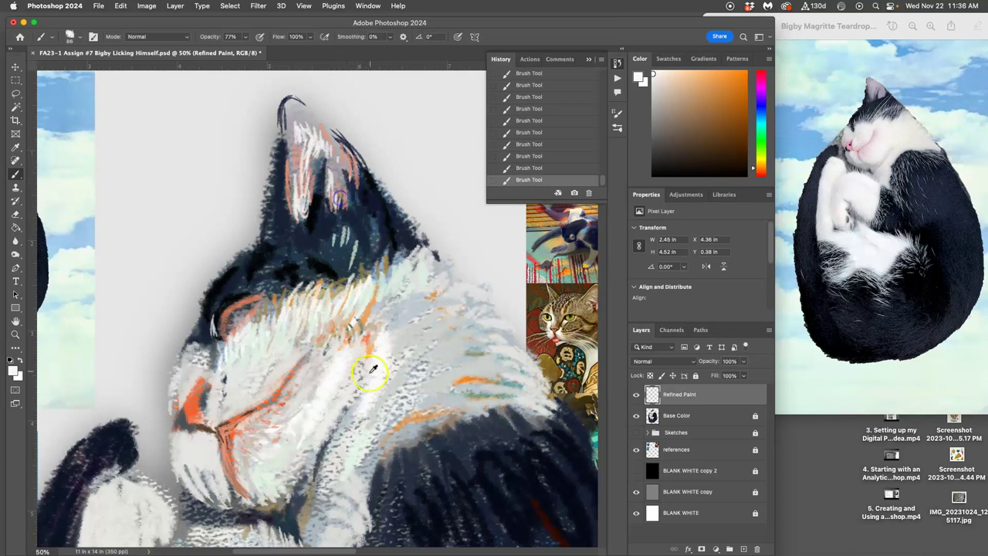
pyautogui.keyDown('alt'); pyautogui.click(285, 399); pyautogui.keyUp('alt')
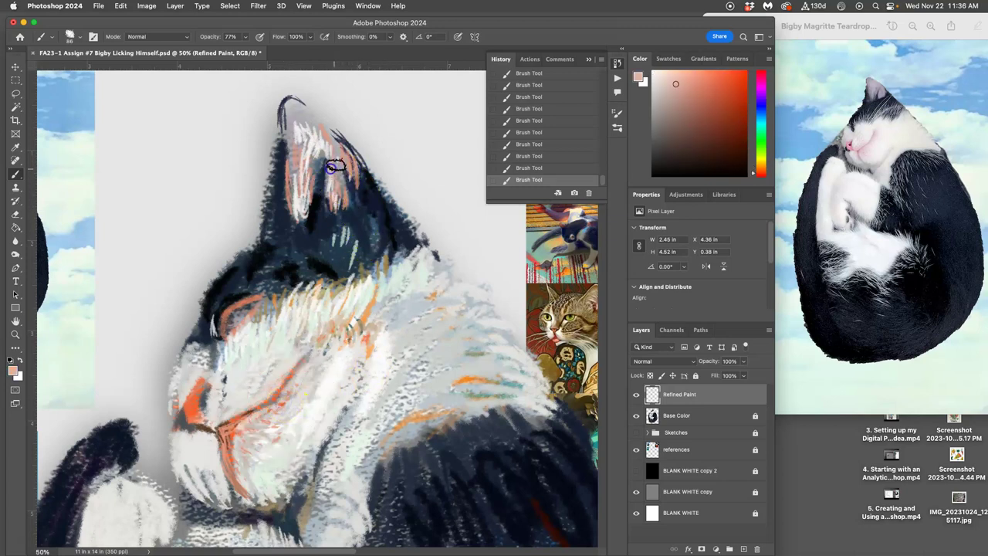
pyautogui.keyDown('alt'); pyautogui.click(556, 212); pyautogui.keyUp('alt')
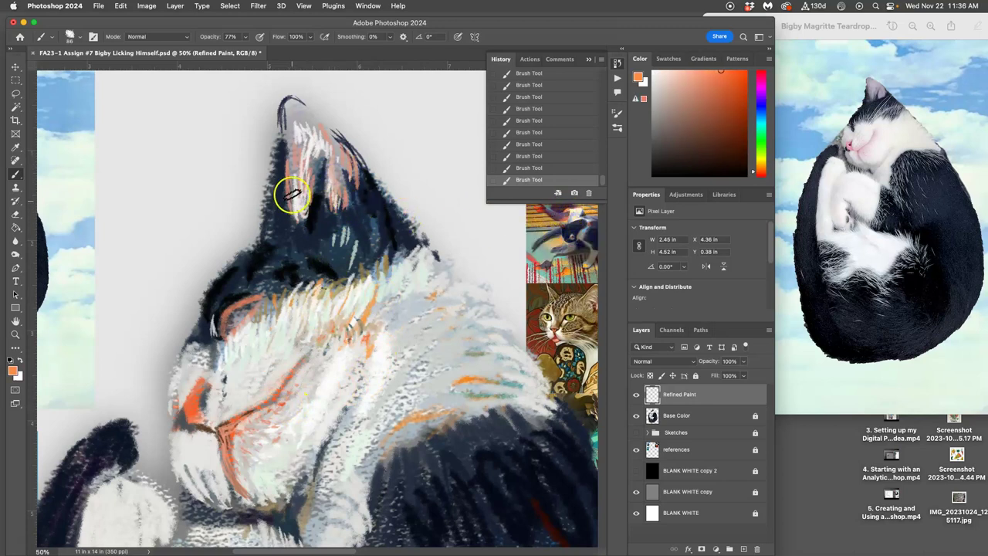
pyautogui.moveTo(310, 169); pyautogui.dragTo(290, 182)
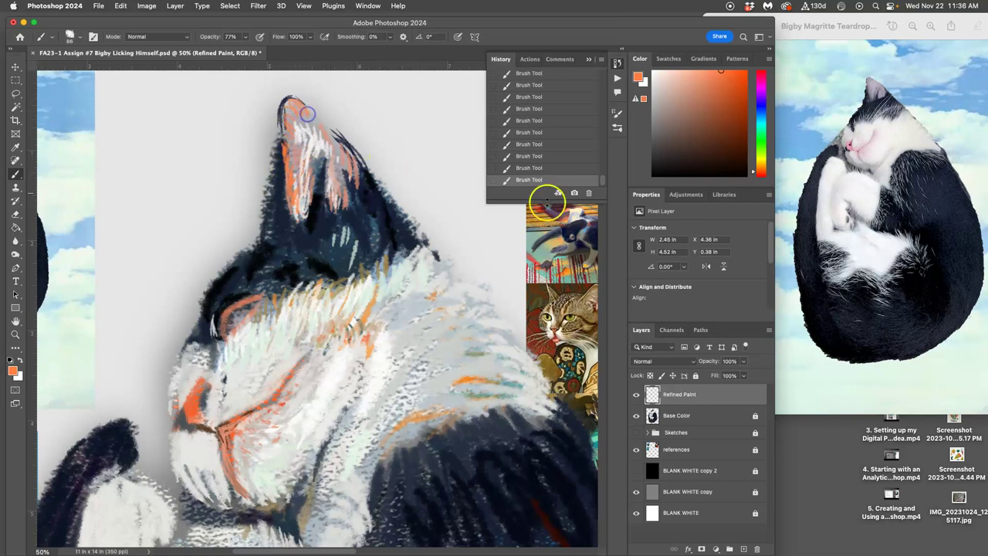
# Sample salmon pink and dark tones, and add fine strokes along the ear's inner tip and between its inner hairs.
pyautogui.keyDown('alt'); pyautogui.click(584, 220); pyautogui.keyUp('alt')
pyautogui.moveTo(287, 107)
pyautogui.mouseDown()
pyautogui.moveTo(360, 162)
pyautogui.moveTo(357, 199)
pyautogui.moveTo(354, 160)
pyautogui.moveTo(312, 128)
pyautogui.moveTo(298, 101)
pyautogui.moveTo(288, 108)
pyautogui.moveTo(291, 144)
pyautogui.moveTo(289, 112)
pyautogui.moveTo(307, 119)
pyautogui.moveTo(312, 139)
pyautogui.moveTo(302, 137)
pyautogui.moveTo(319, 191)
pyautogui.moveTo(323, 167)
pyautogui.moveTo(306, 196)
pyautogui.mouseUp()
pyautogui.keyDown('alt'); pyautogui.click(347, 174); pyautogui.keyUp('alt')
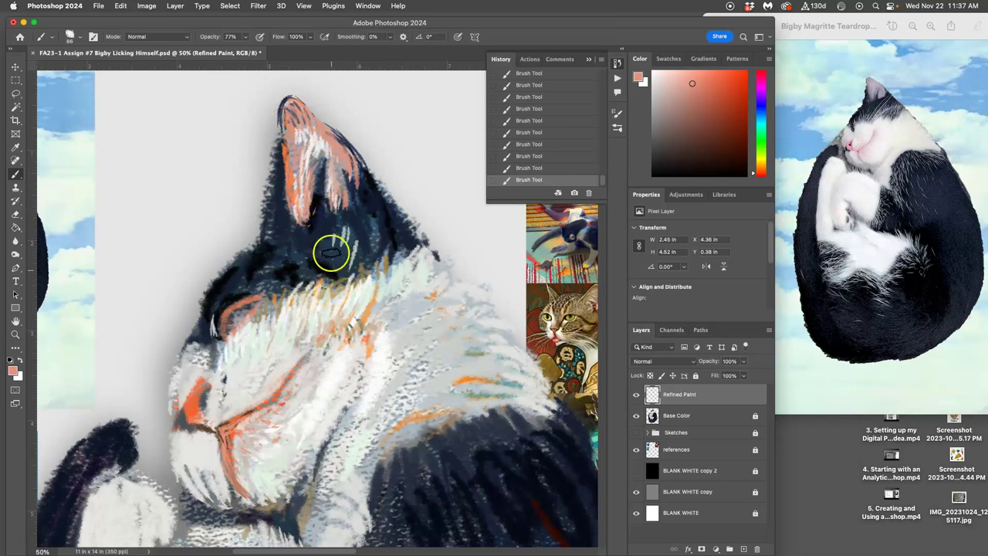
pyautogui.moveTo(331, 167); pyautogui.dragTo(328, 205)
# Sample near-white from the forehead fur and paint long curved whiskers across the ear base plus short hairs above the closed eye.
pyautogui.keyDown('alt'); pyautogui.click(323, 304); pyautogui.keyUp('alt')
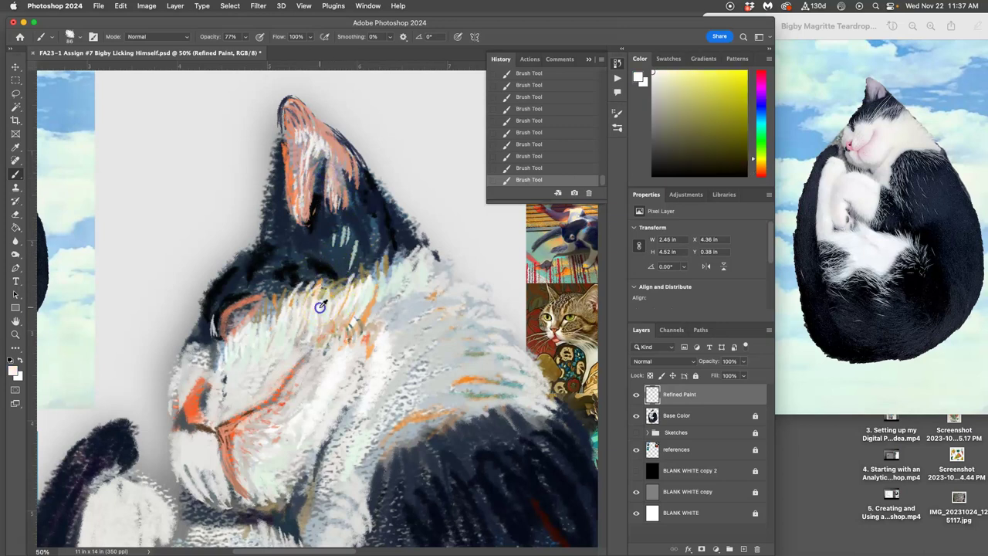
pyautogui.moveTo(291, 307)
pyautogui.mouseDown()
pyautogui.moveTo(343, 208)
pyautogui.moveTo(287, 303)
pyautogui.moveTo(409, 164)
pyautogui.mouseUp()
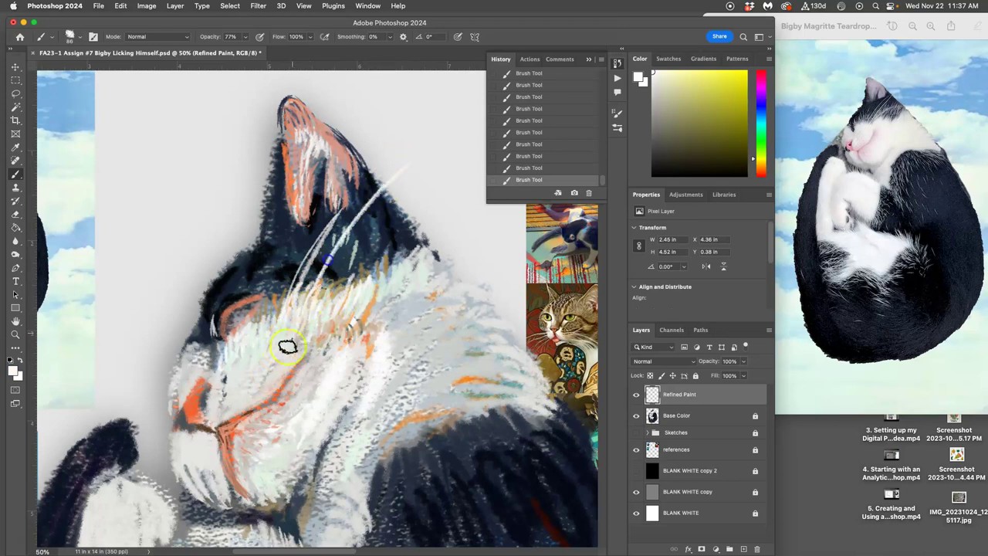
pyautogui.moveTo(309, 286); pyautogui.dragTo(420, 235)
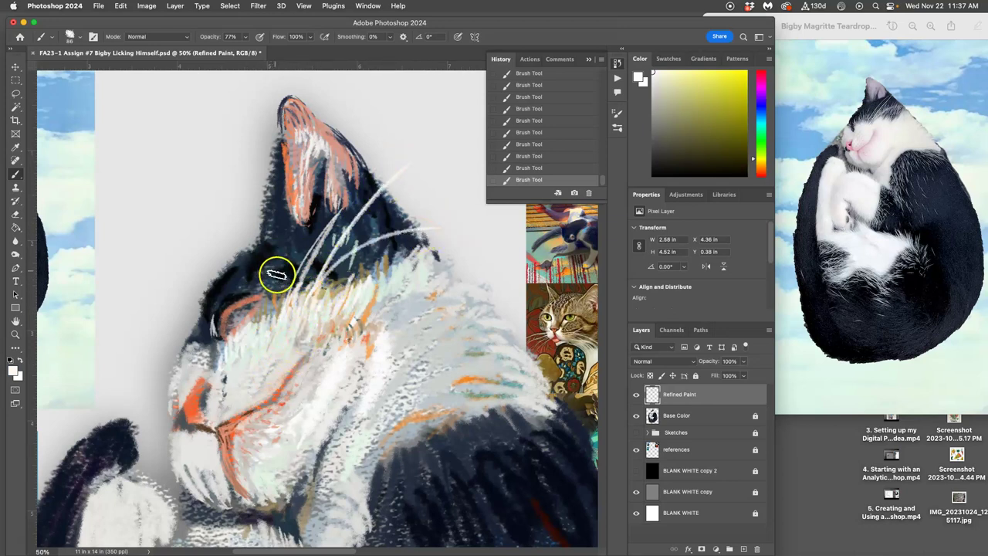
pyautogui.moveTo(272, 302)
pyautogui.mouseDown()
pyautogui.moveTo(250, 323)
pyautogui.moveTo(262, 291)
pyautogui.moveTo(257, 318)
pyautogui.moveTo(245, 327)
pyautogui.moveTo(245, 318)
pyautogui.moveTo(222, 352)
pyautogui.mouseUp()
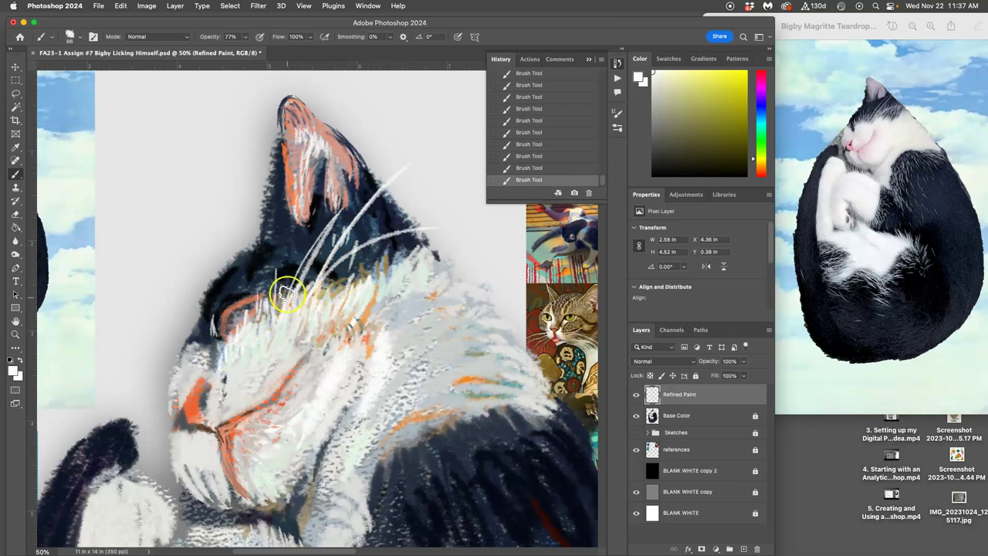
pyautogui.moveTo(320, 275); pyautogui.dragTo(344, 227)
# Sample dark navy from the ear fur and paint strokes between and around the whiskers at the ear base.
pyautogui.keyDown('alt'); pyautogui.click(355, 225); pyautogui.keyUp('alt')
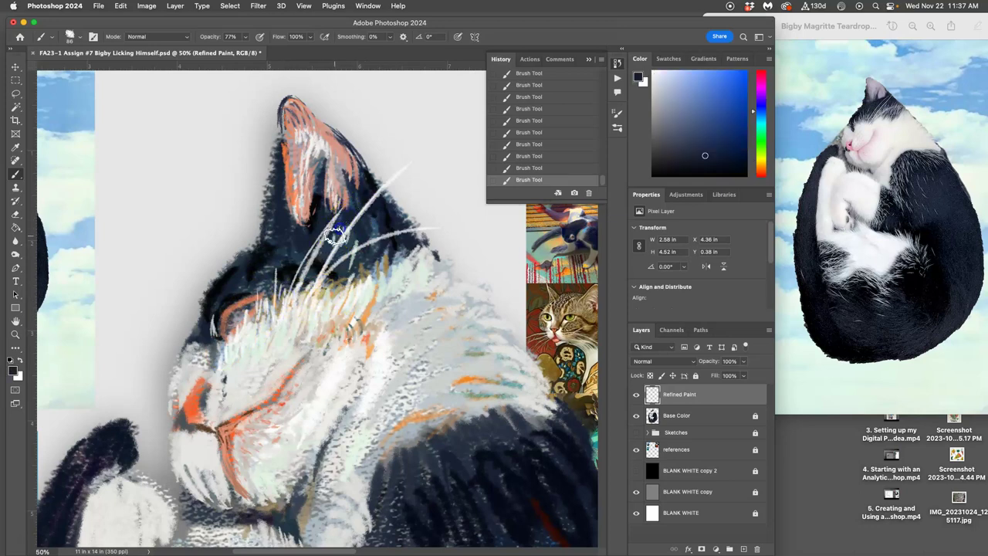
pyautogui.moveTo(317, 265); pyautogui.dragTo(342, 213)
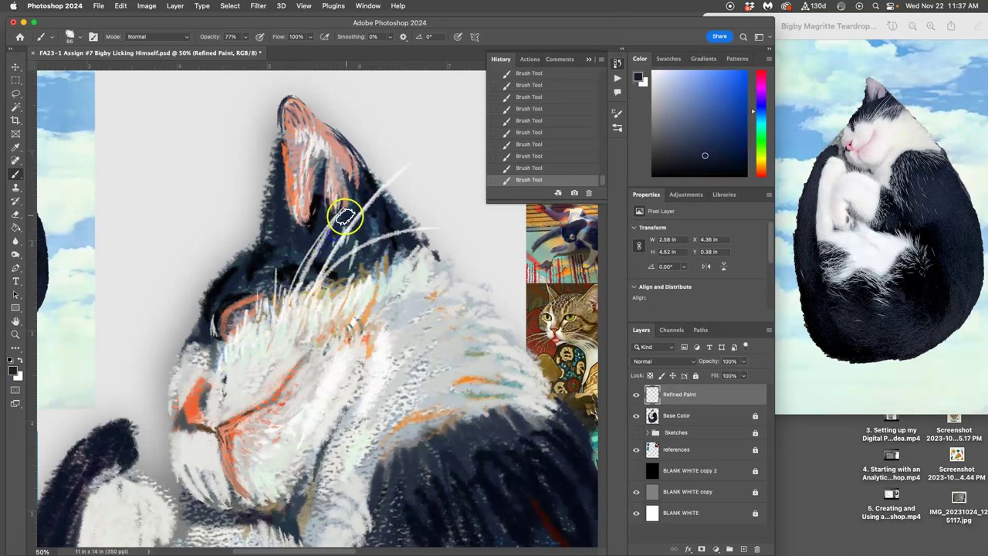
pyautogui.moveTo(311, 258); pyautogui.dragTo(349, 205)
pyautogui.click(304, 276)
pyautogui.moveTo(308, 289)
pyautogui.mouseDown()
pyautogui.moveTo(342, 220)
pyautogui.moveTo(326, 216)
pyautogui.moveTo(342, 203)
pyautogui.moveTo(309, 242)
pyautogui.moveTo(314, 227)
pyautogui.moveTo(325, 216)
pyautogui.moveTo(313, 247)
pyautogui.mouseUp()
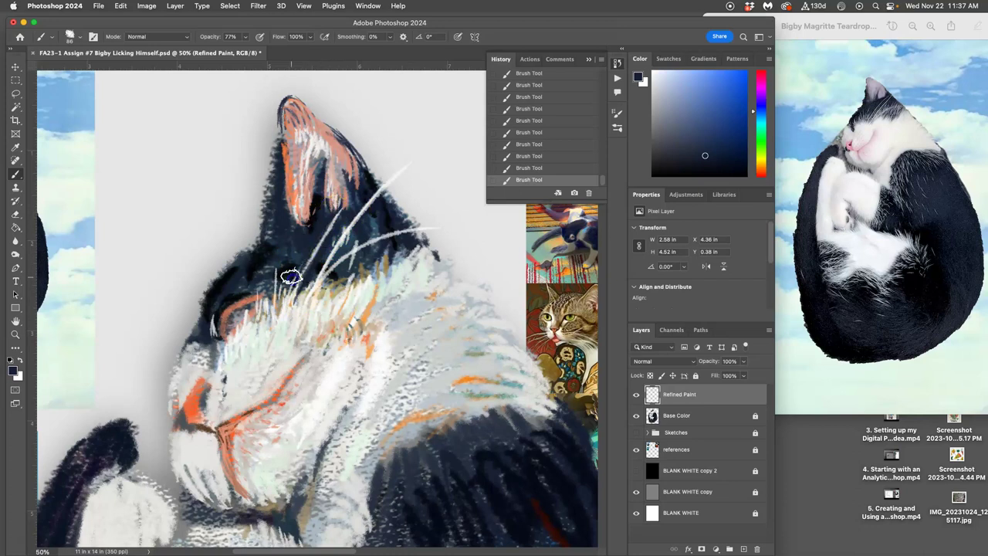
# Sample near-black from the brow and darken the fur below the ear, above the eye and along the ear's outer edge.
pyautogui.keyDown('alt'); pyautogui.click(338, 274); pyautogui.keyUp('alt')
pyautogui.click(376, 233)
pyautogui.click(315, 264)
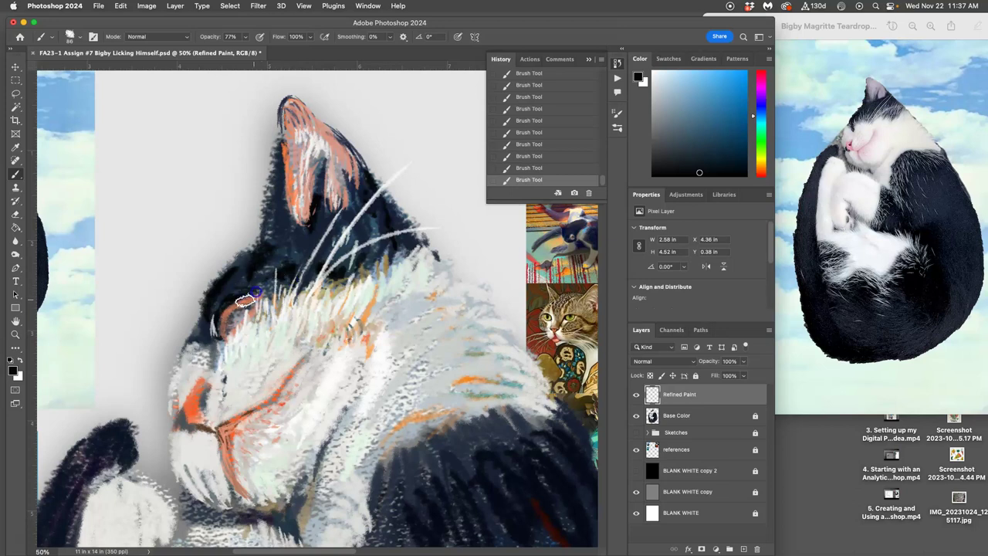
pyautogui.click(246, 273)
pyautogui.click(287, 243)
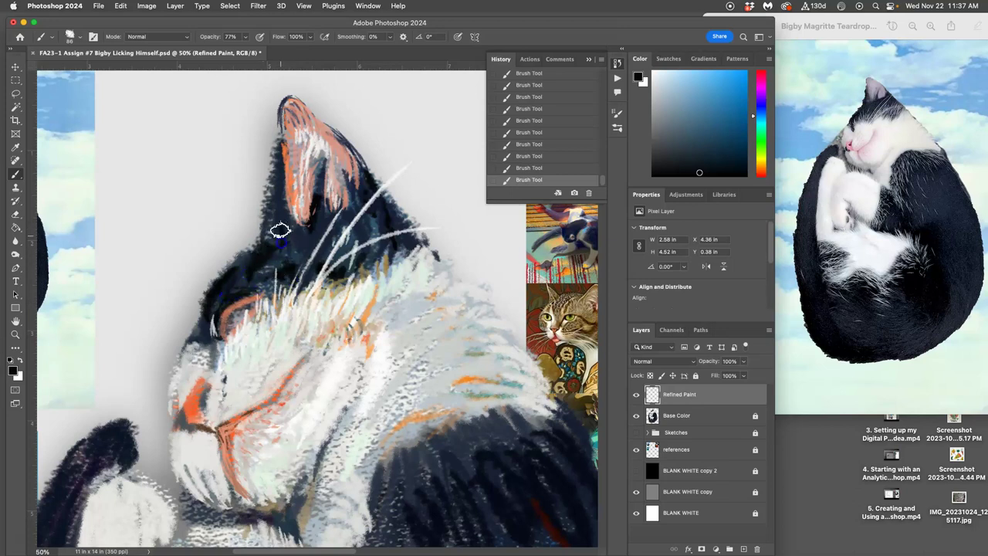
pyautogui.click(274, 236)
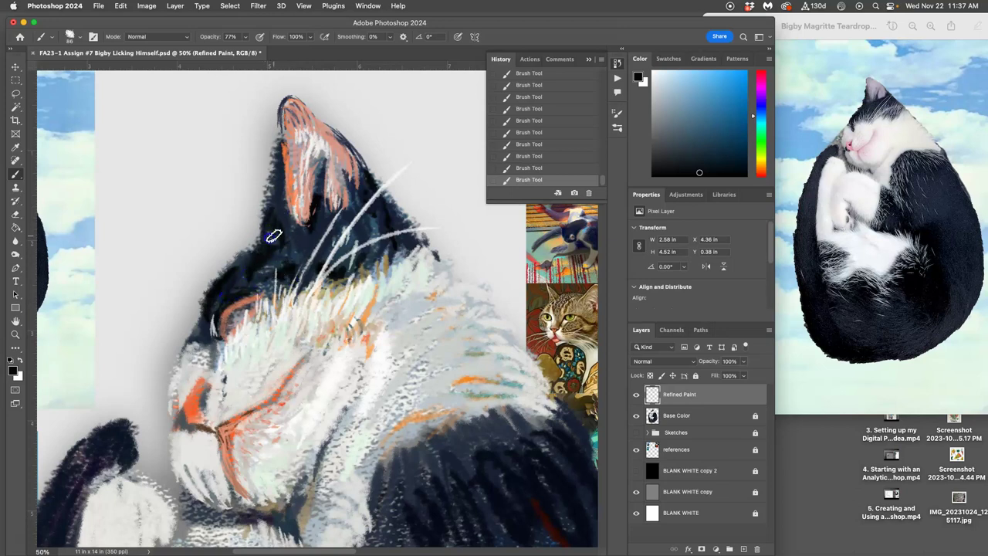
pyautogui.click(281, 173)
pyautogui.click(277, 183)
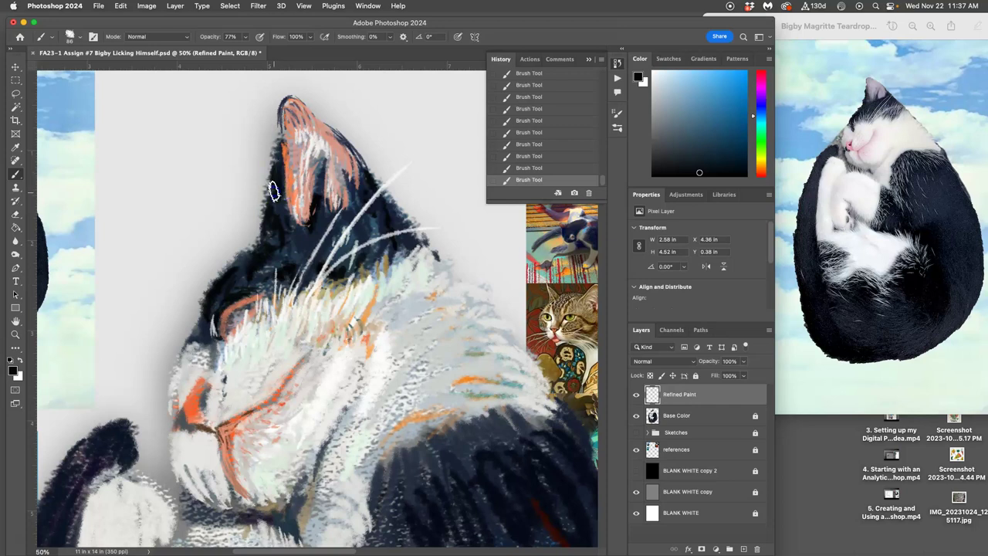
pyautogui.moveTo(274, 142)
pyautogui.mouseDown()
pyautogui.moveTo(282, 115)
pyautogui.moveTo(278, 133)
pyautogui.mouseUp()
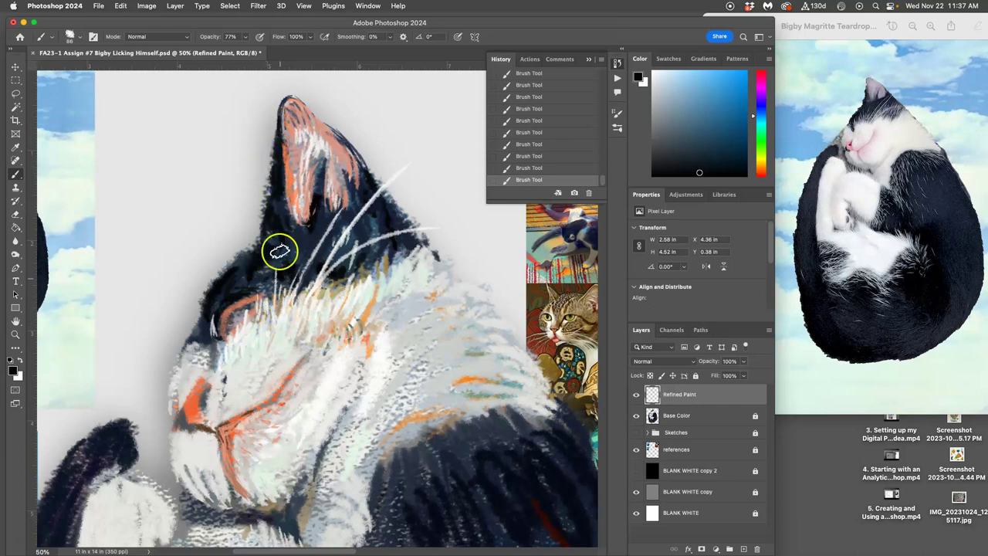
# Alternate sampled dark navy and pale pink strokes to define the hairs inside the ear.
pyautogui.keyDown('alt'); pyautogui.click(299, 244); pyautogui.keyUp('alt')
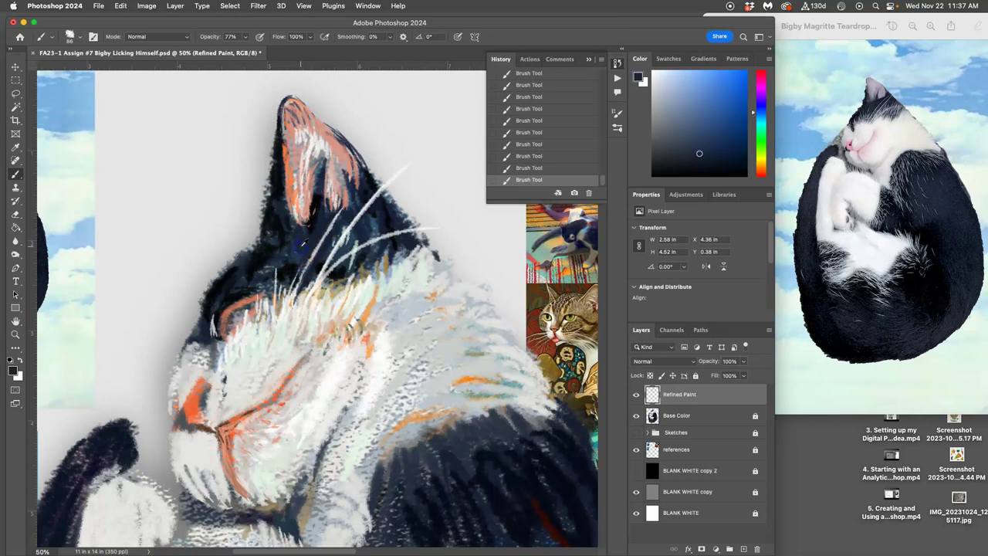
pyautogui.moveTo(322, 199)
pyautogui.mouseDown()
pyautogui.moveTo(315, 209)
pyautogui.moveTo(338, 194)
pyautogui.moveTo(309, 177)
pyautogui.moveTo(292, 197)
pyautogui.moveTo(300, 209)
pyautogui.moveTo(294, 190)
pyautogui.moveTo(317, 154)
pyautogui.moveTo(337, 179)
pyautogui.mouseUp()
pyautogui.keyDown('alt'); pyautogui.click(335, 200); pyautogui.keyUp('alt')
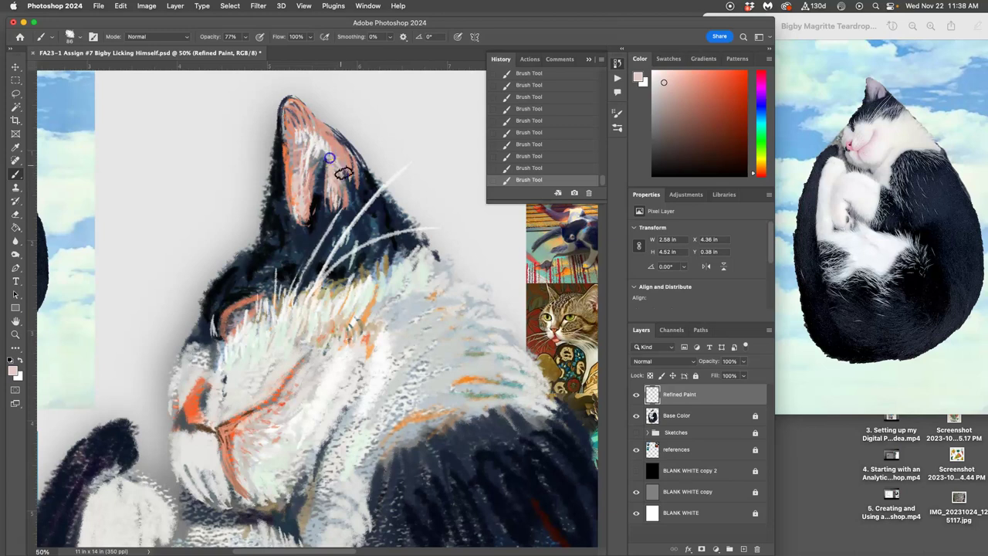
pyautogui.keyDown('alt'); pyautogui.click(357, 194); pyautogui.keyUp('alt')
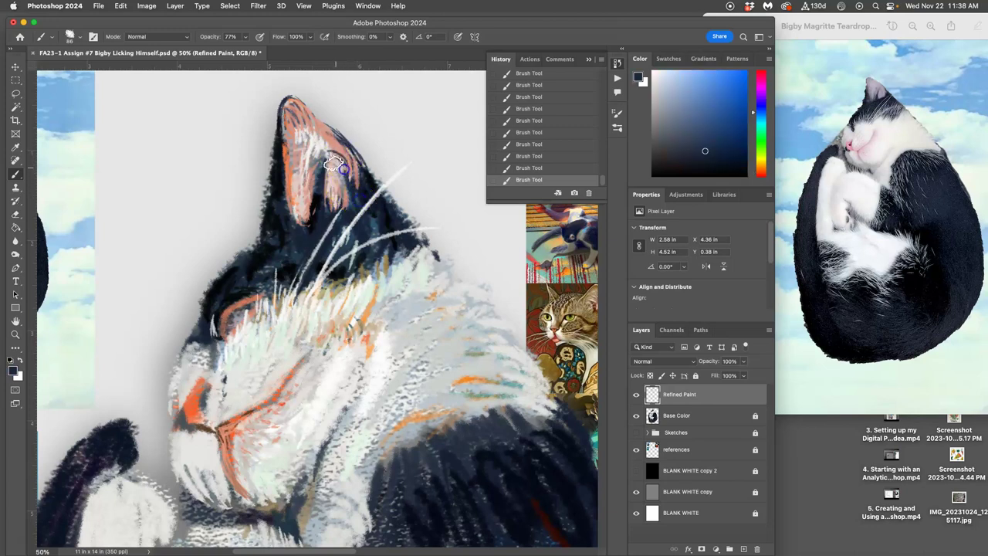
pyautogui.keyDown('alt'); pyautogui.click(340, 185); pyautogui.keyUp('alt')
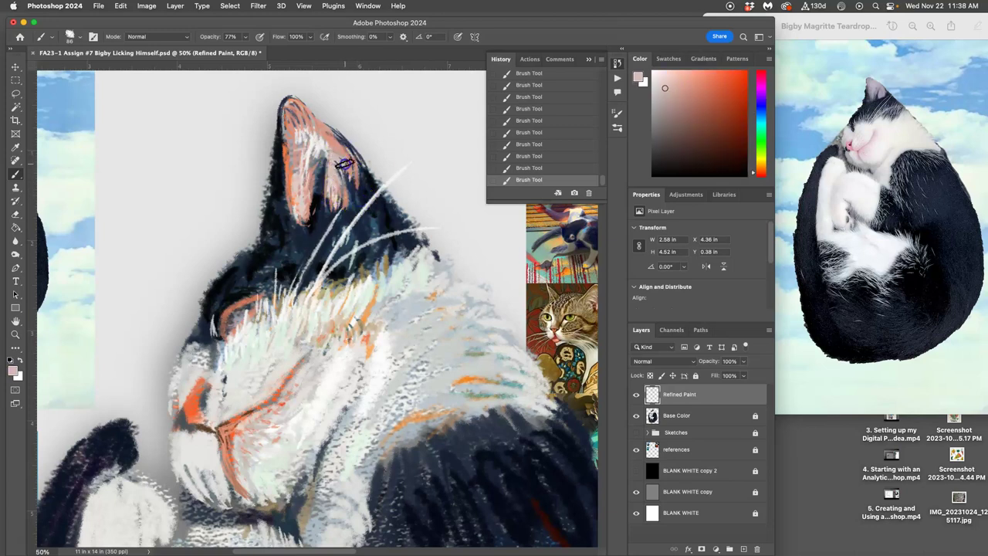
pyautogui.keyDown('alt'); pyautogui.click(365, 157); pyautogui.keyUp('alt')
# Lower the brush opacity to 71% and blend sampled dusty pink tones into the inner ear.
pyautogui.click(245, 36)
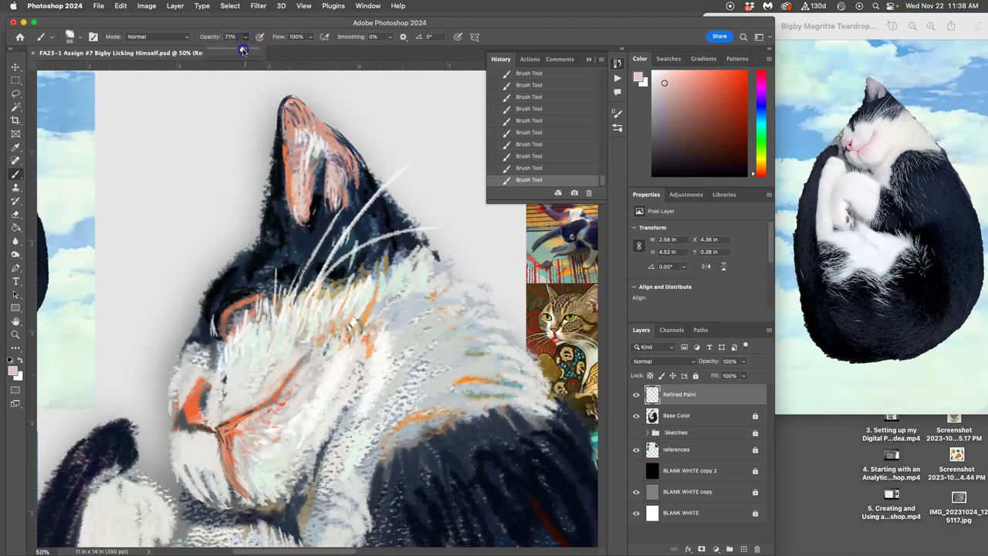
pyautogui.click(337, 158)
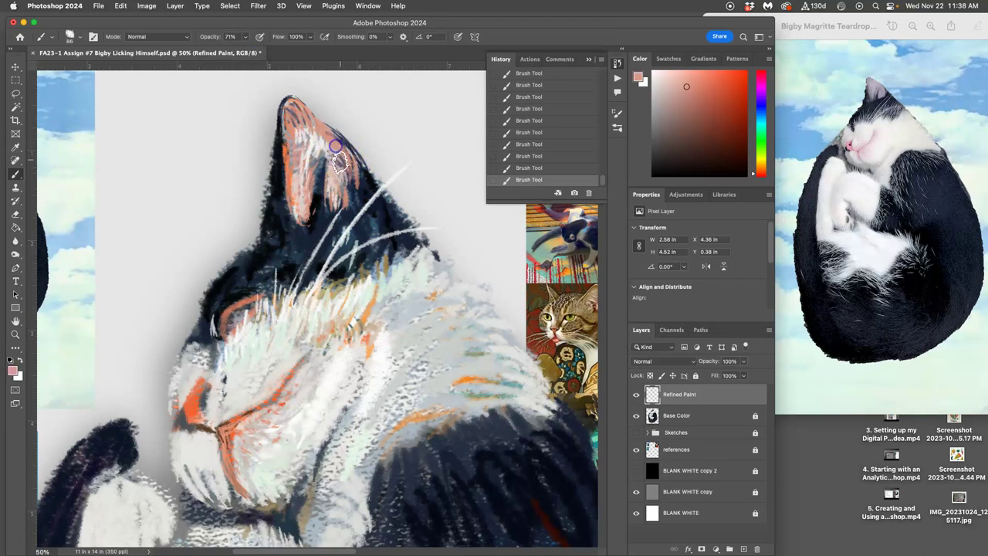
pyautogui.keyDown('alt'); pyautogui.click(346, 167); pyautogui.keyUp('alt')
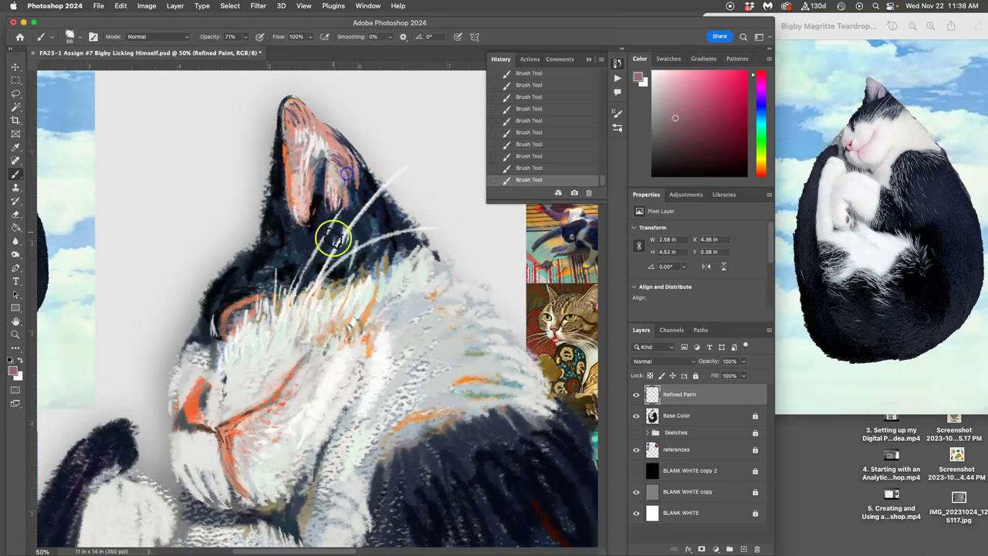